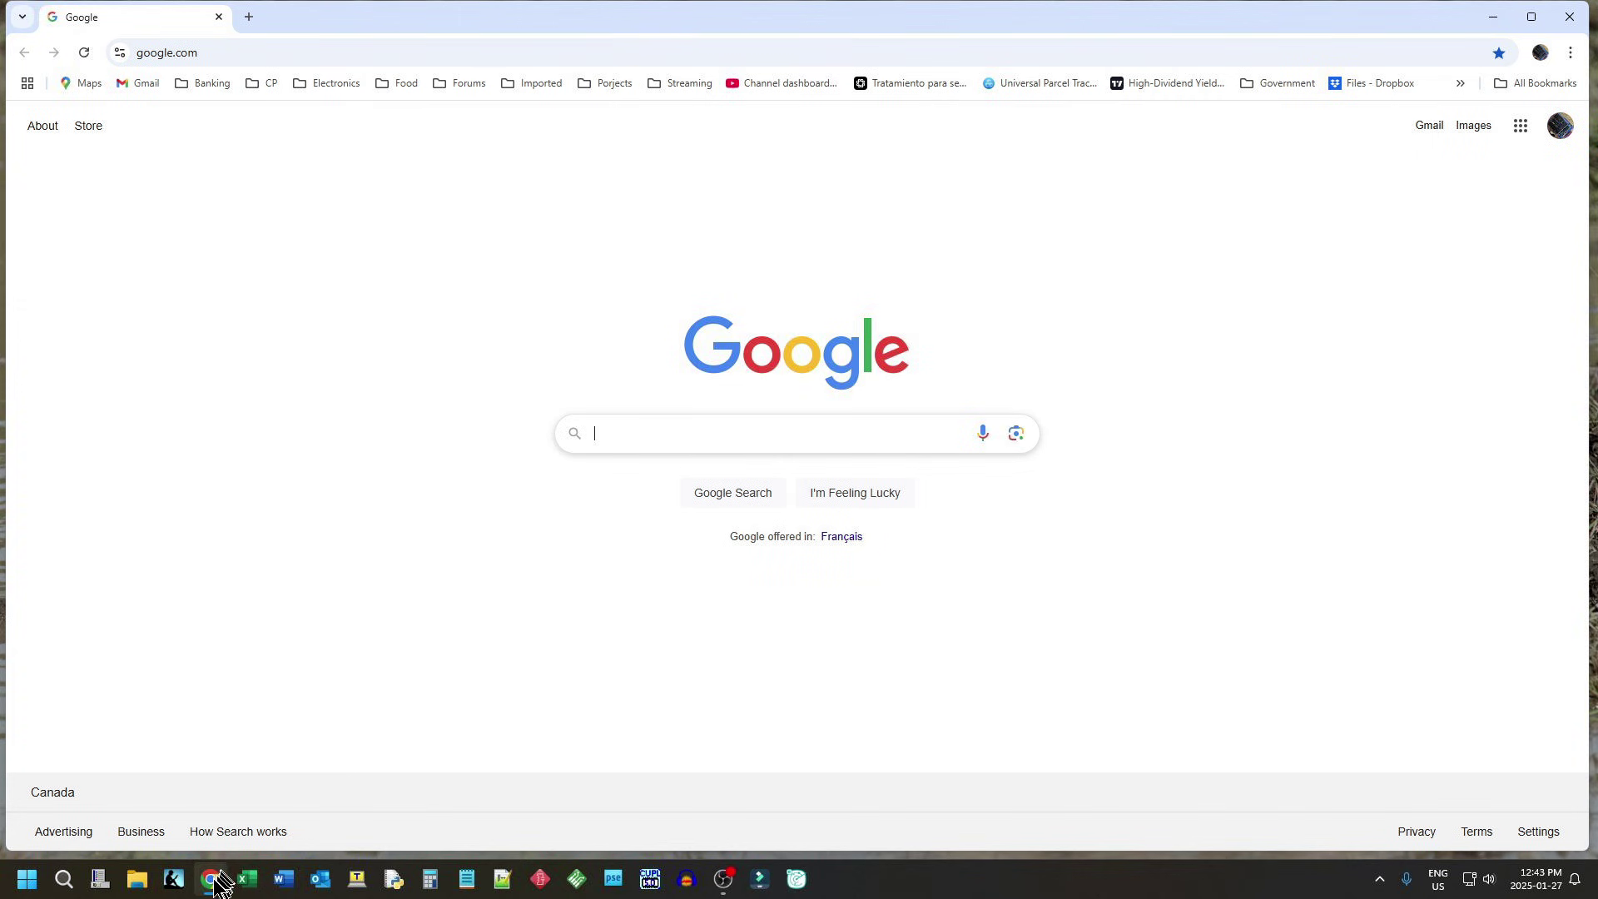
# - Open the FNIRSI online store at fnirsi.com and go to its software downloads page
pyautogui.click(218, 59)
pyautogui.write('fnirsi.com/products/dps-150?variant=45705186017498')
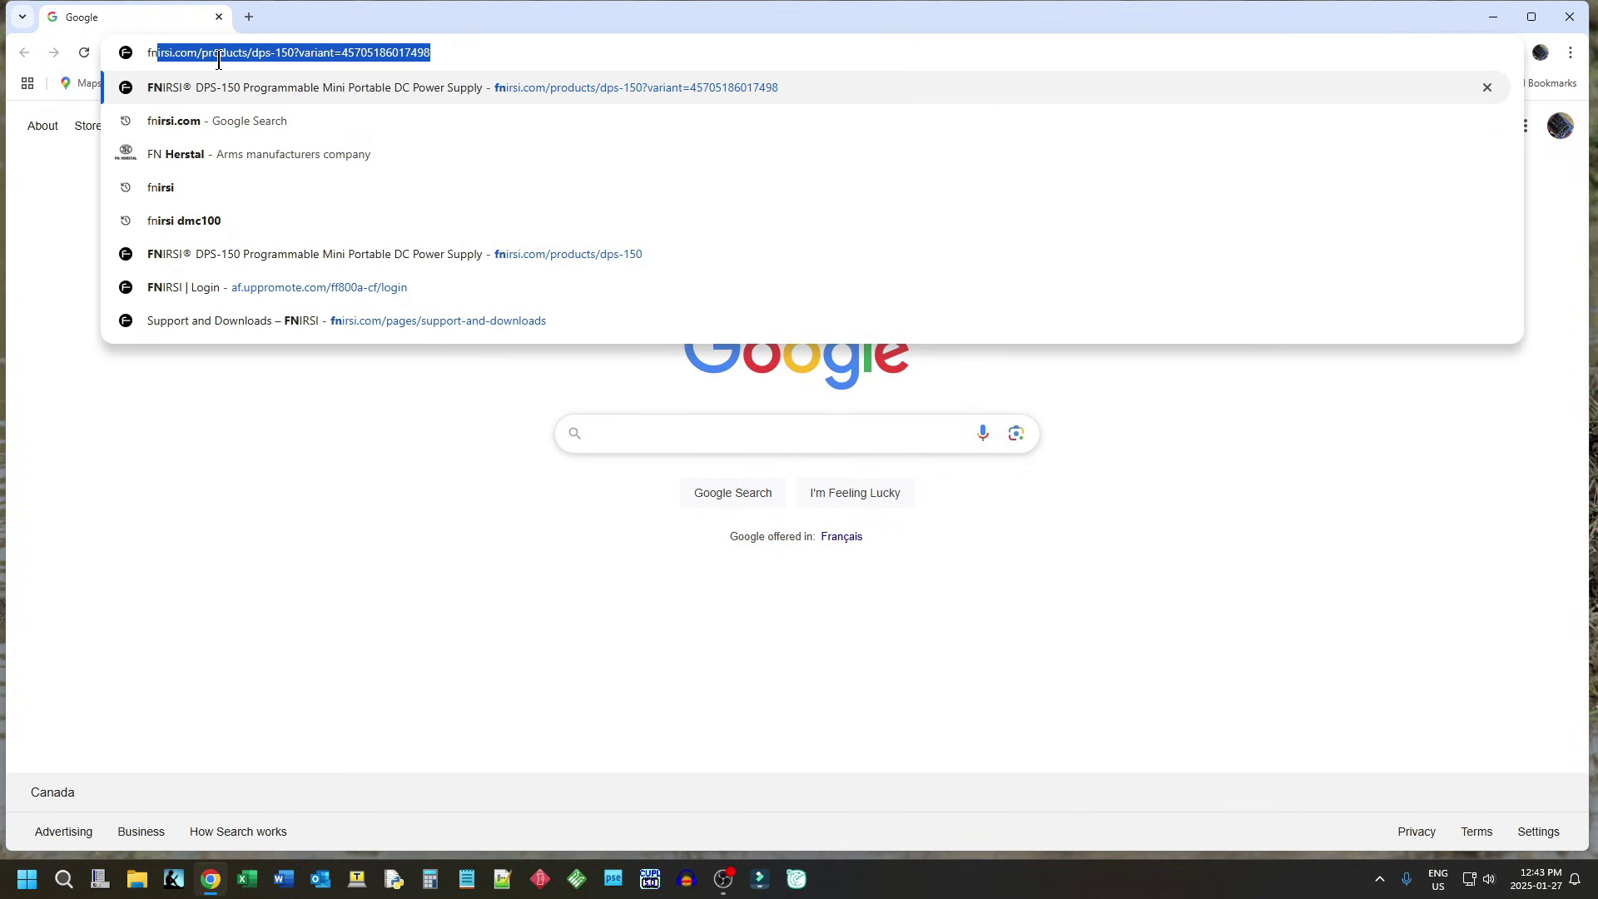
pyautogui.press('Return')
pyautogui.click(270, 278)
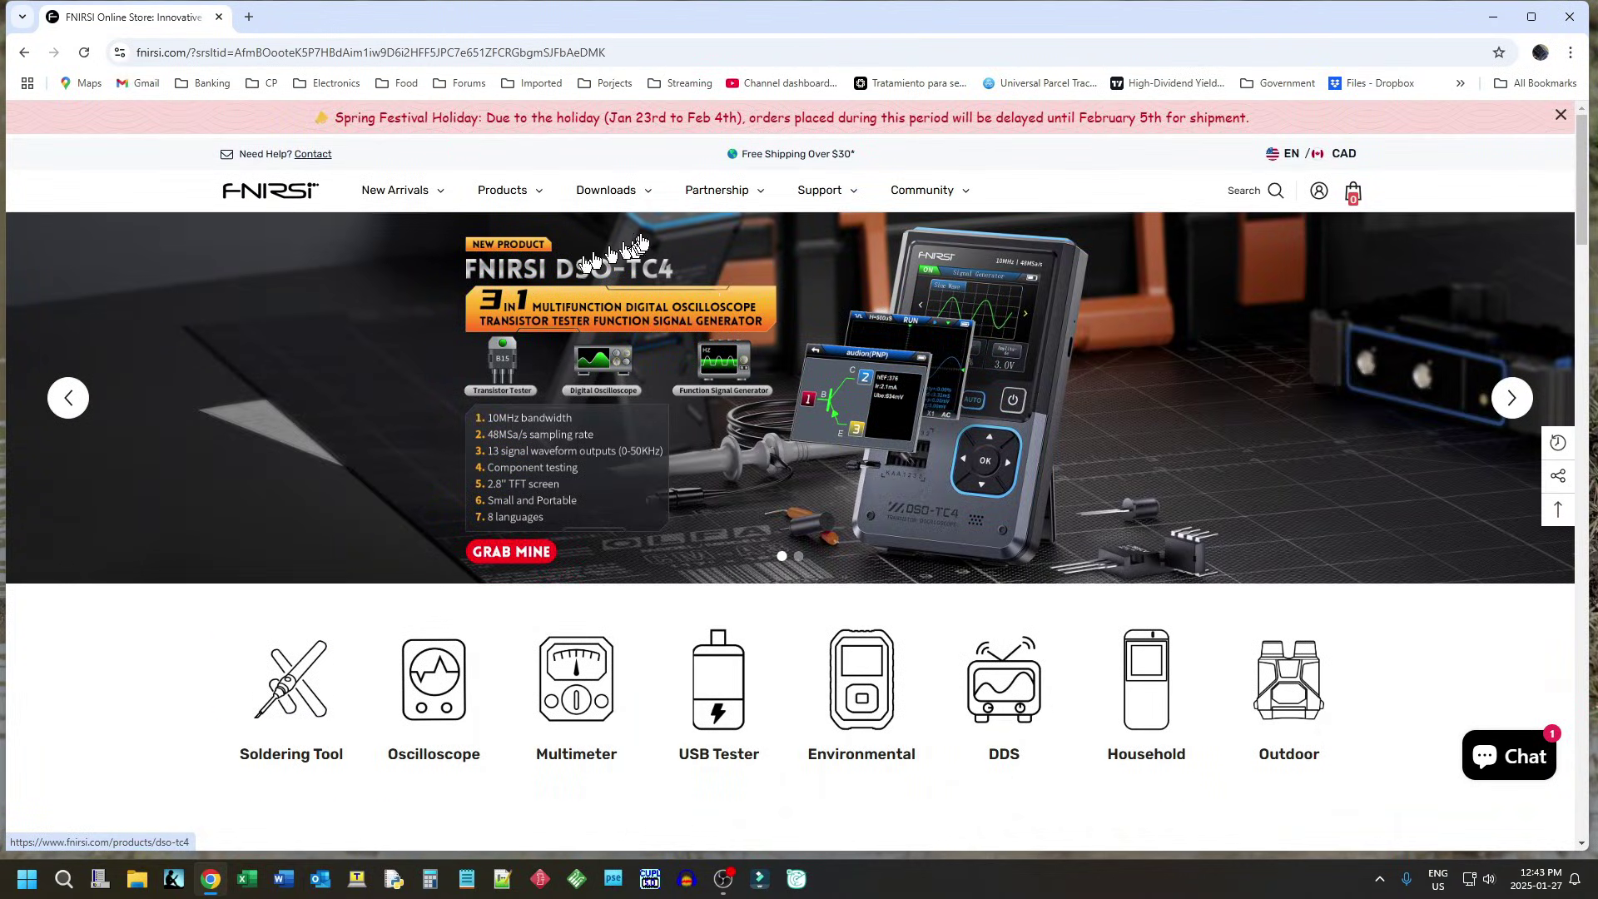
pyautogui.moveTo(624, 196)
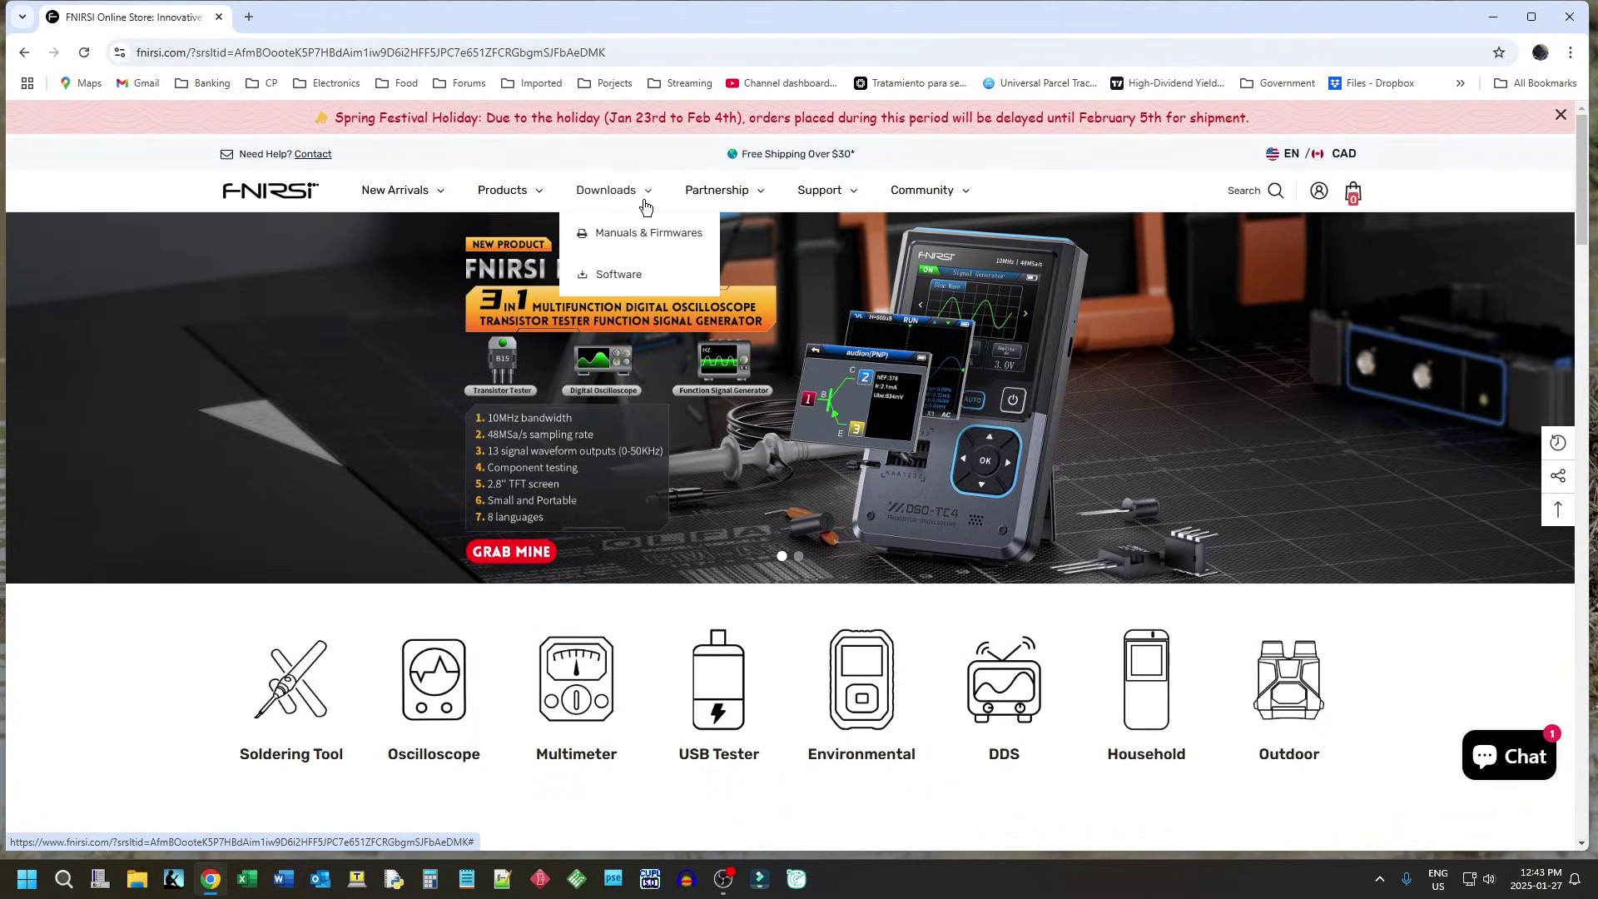
pyautogui.click(606, 278)
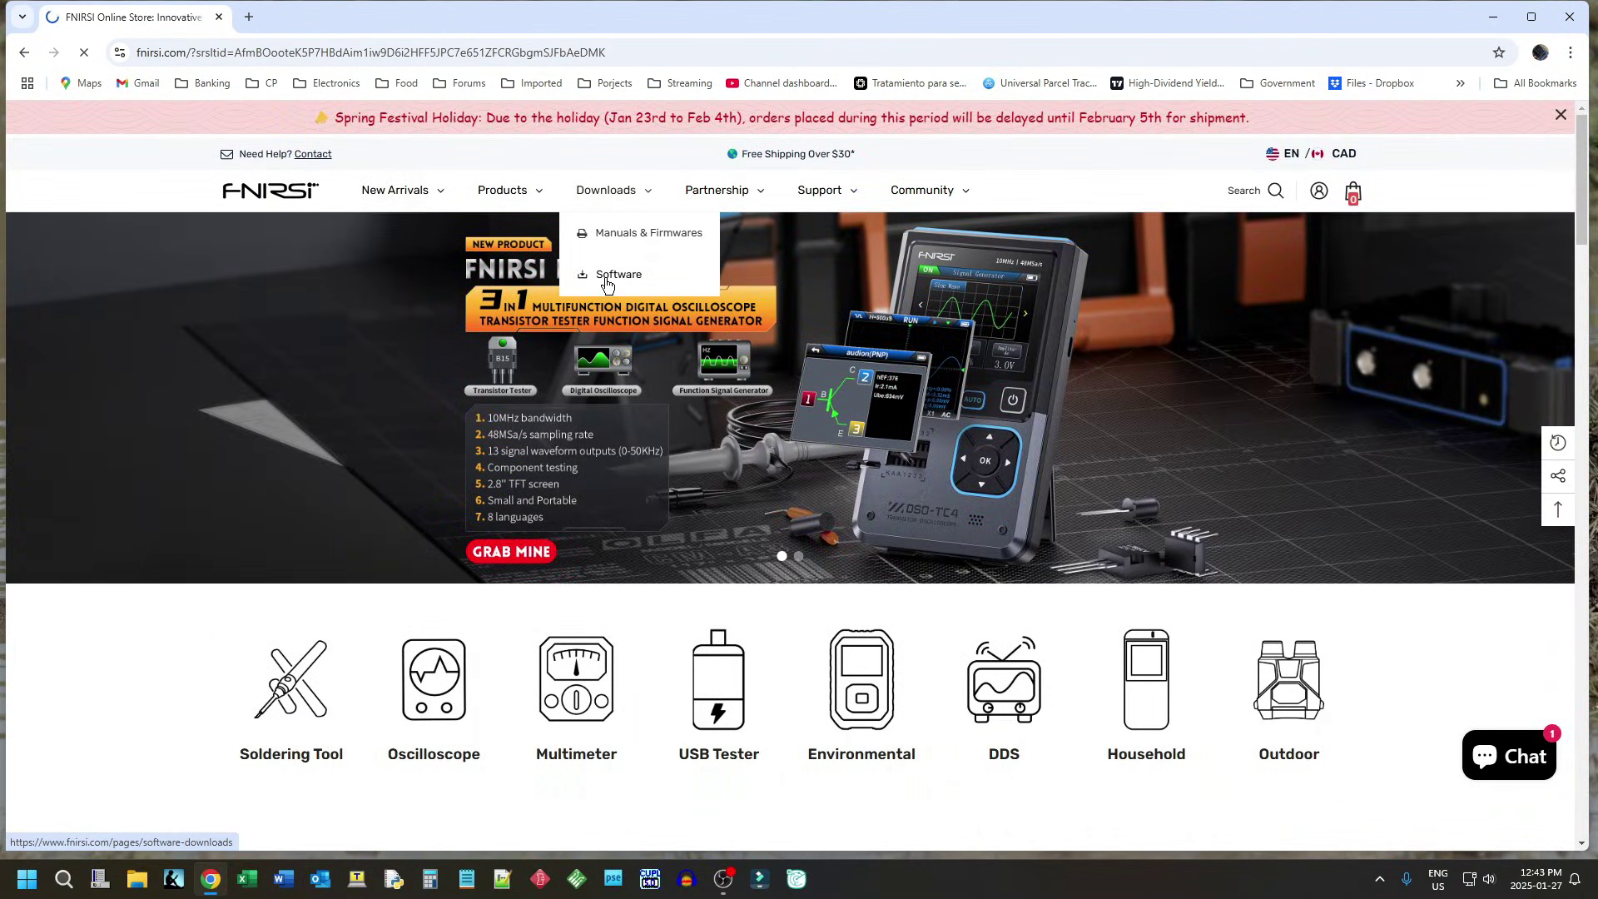
# - Download the FNIRSI Power Supply for PC (Windows/Linux) package listed under DPS-150 Software from MediaFire
pyautogui.scroll(-7, 525, 400)
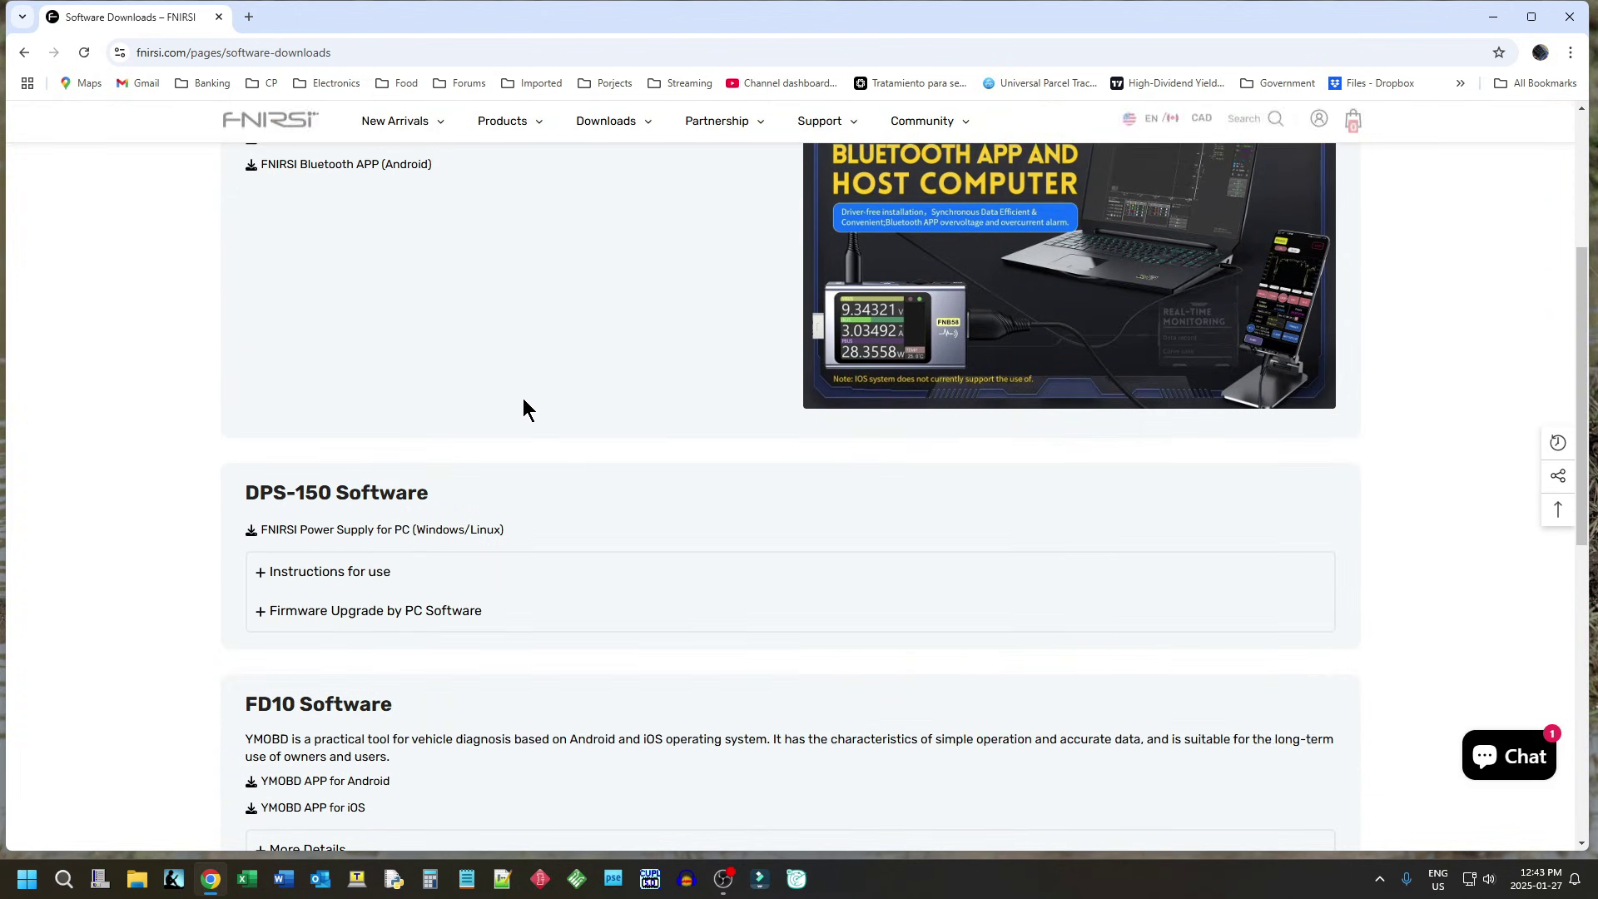
pyautogui.scroll(2, 524, 408)
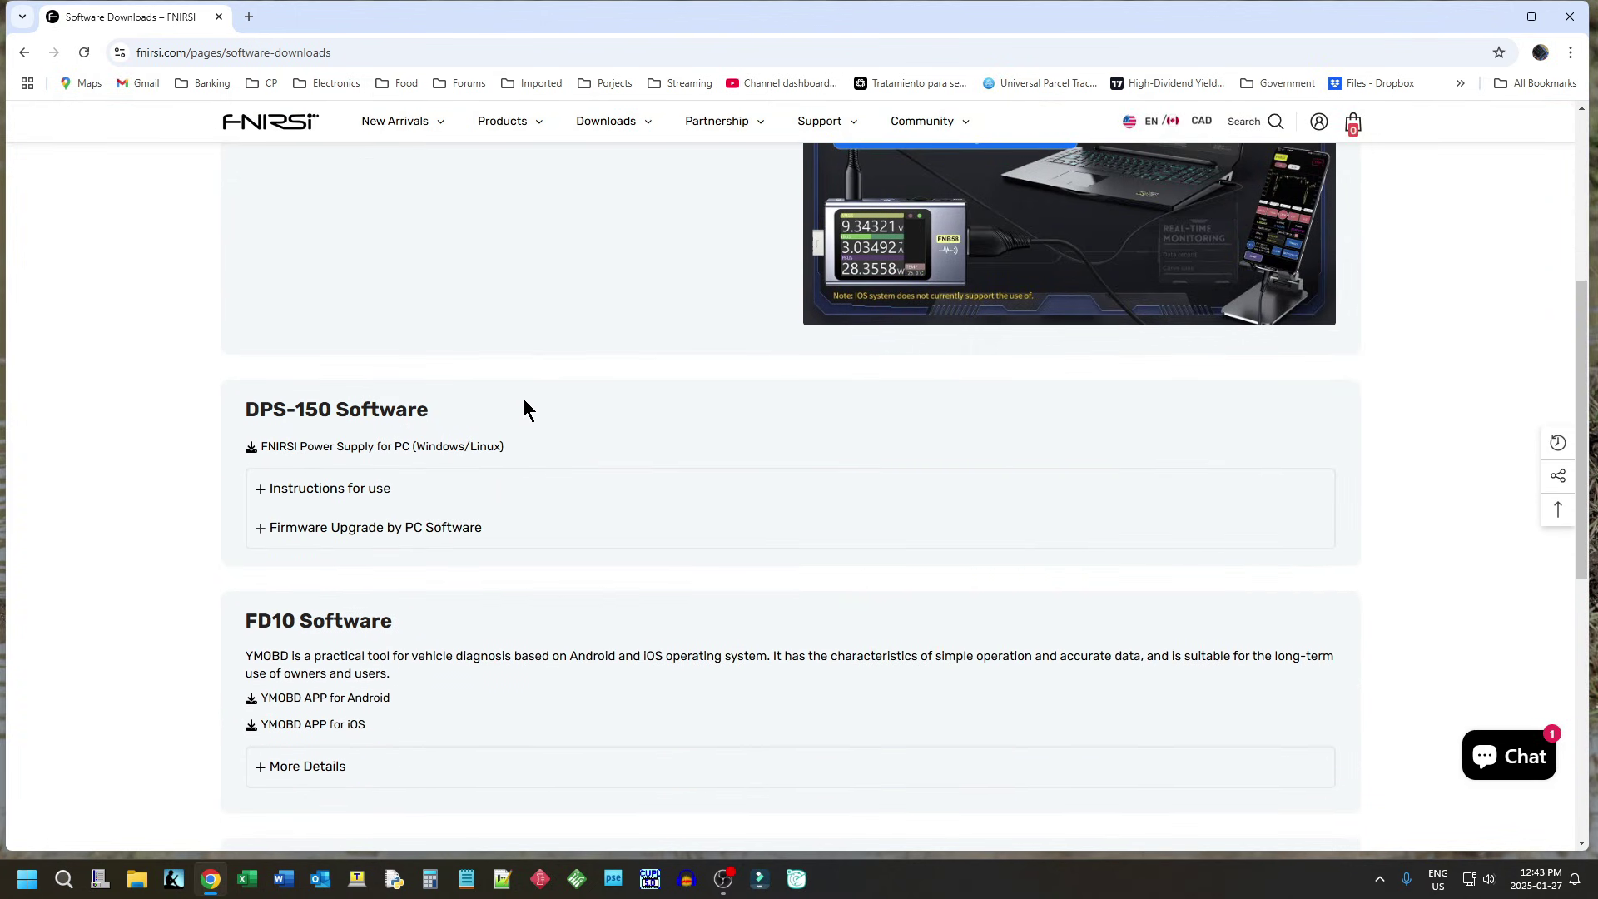
pyautogui.click(317, 447)
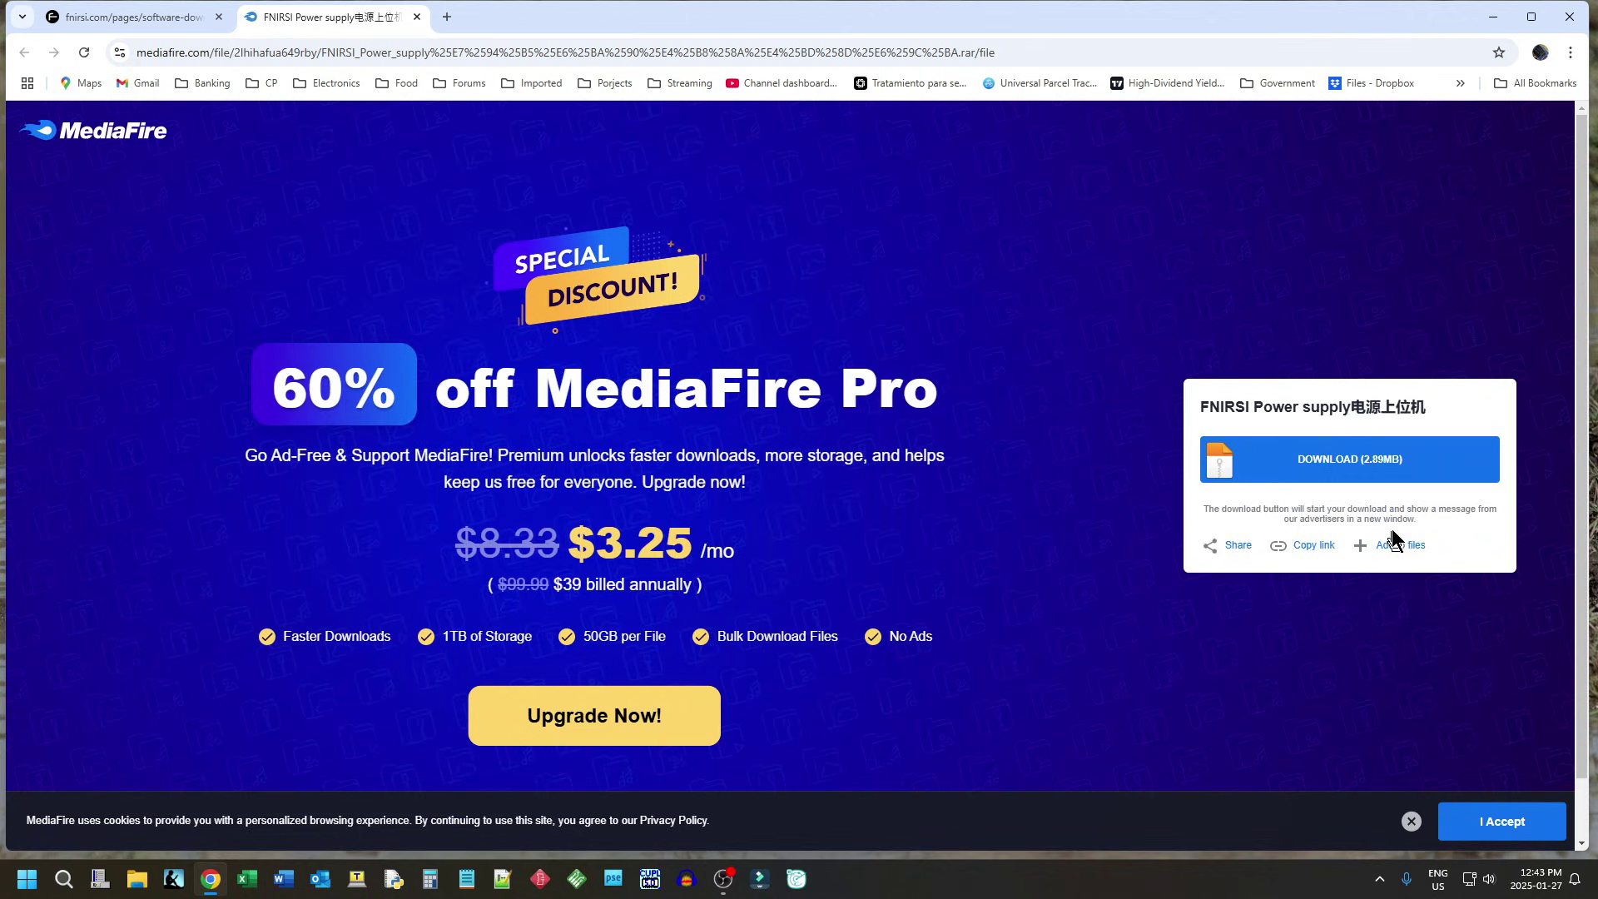
pyautogui.click(1331, 467)
# - Open the downloaded RAR archive and extract FNIRSI Power supply.exe to an open spot on the desktop
pyautogui.click(1509, 56)
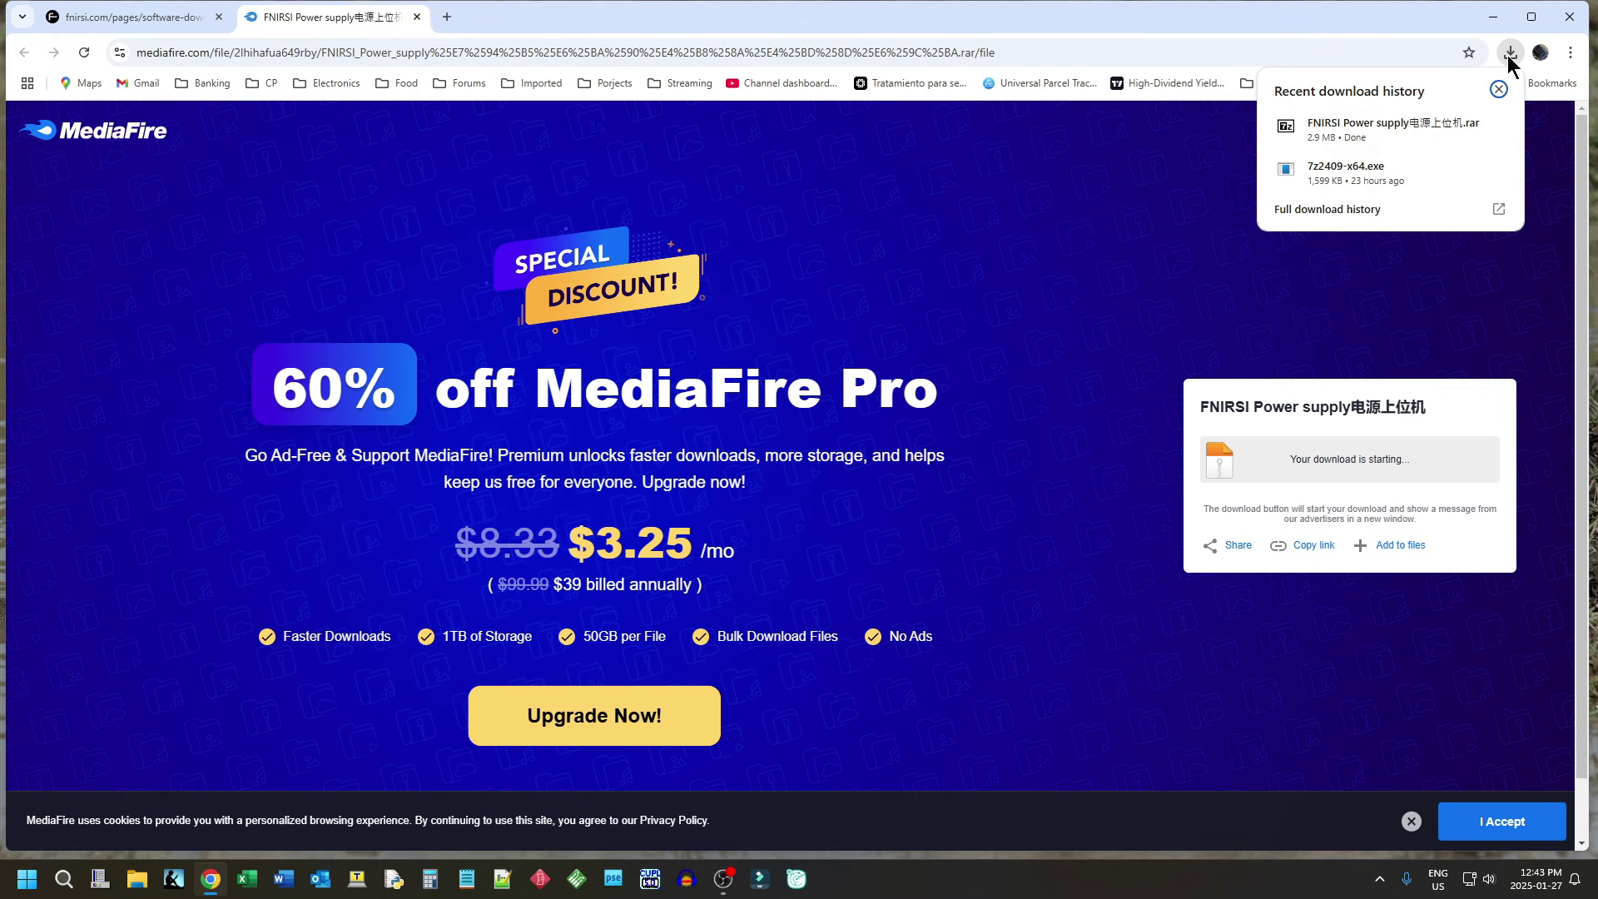
pyautogui.moveTo(1377, 129)
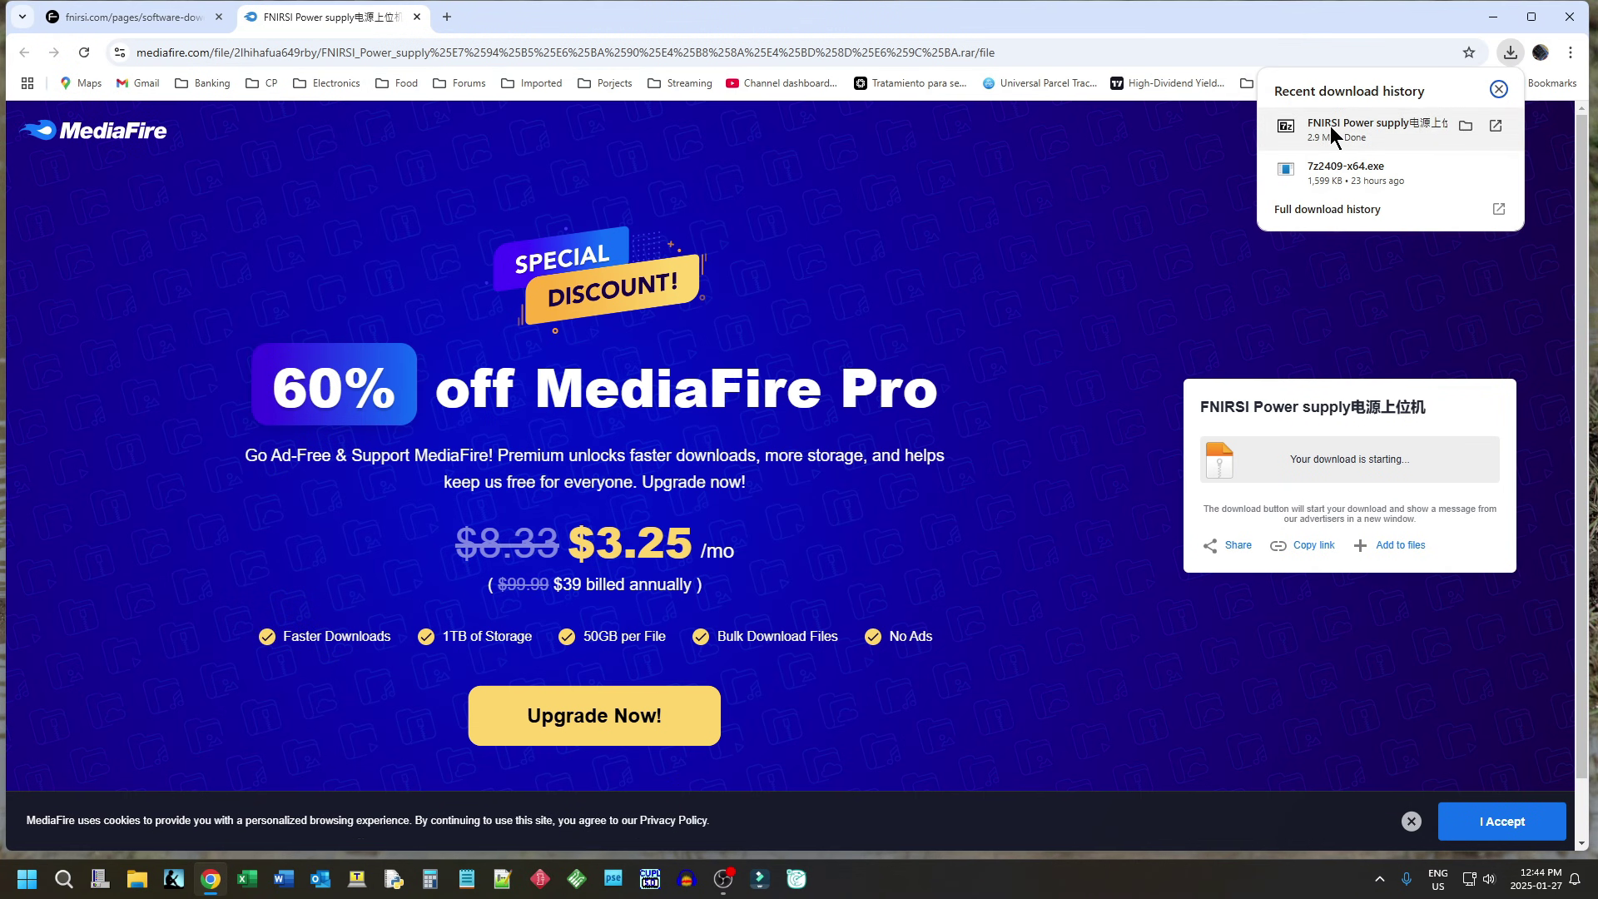
pyautogui.click(1330, 126)
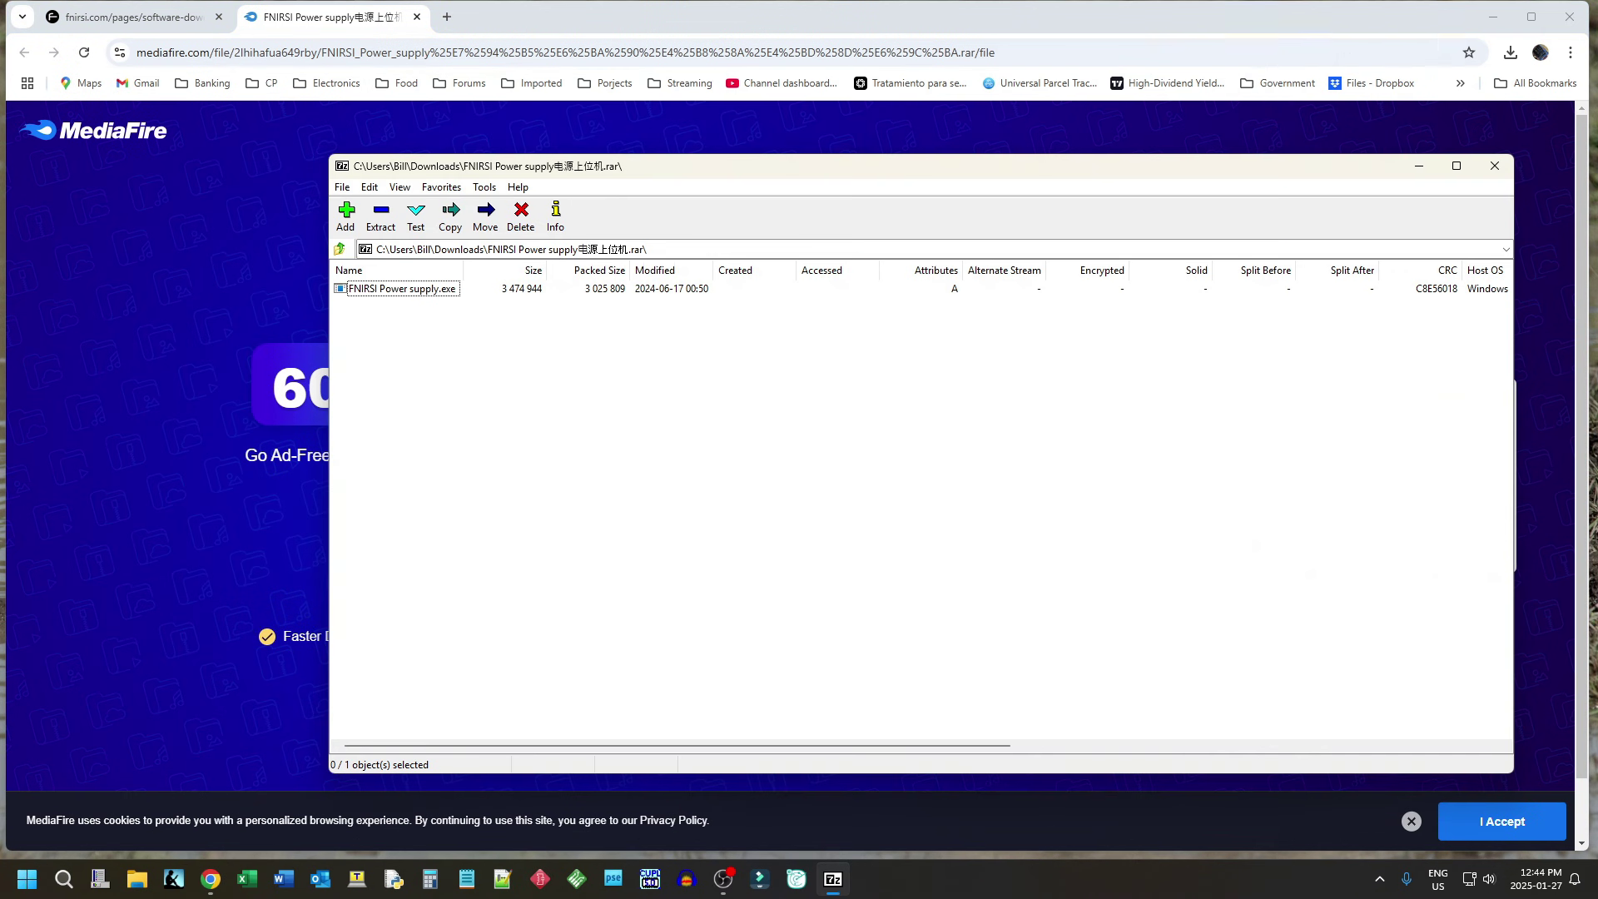
pyautogui.click(1571, 21)
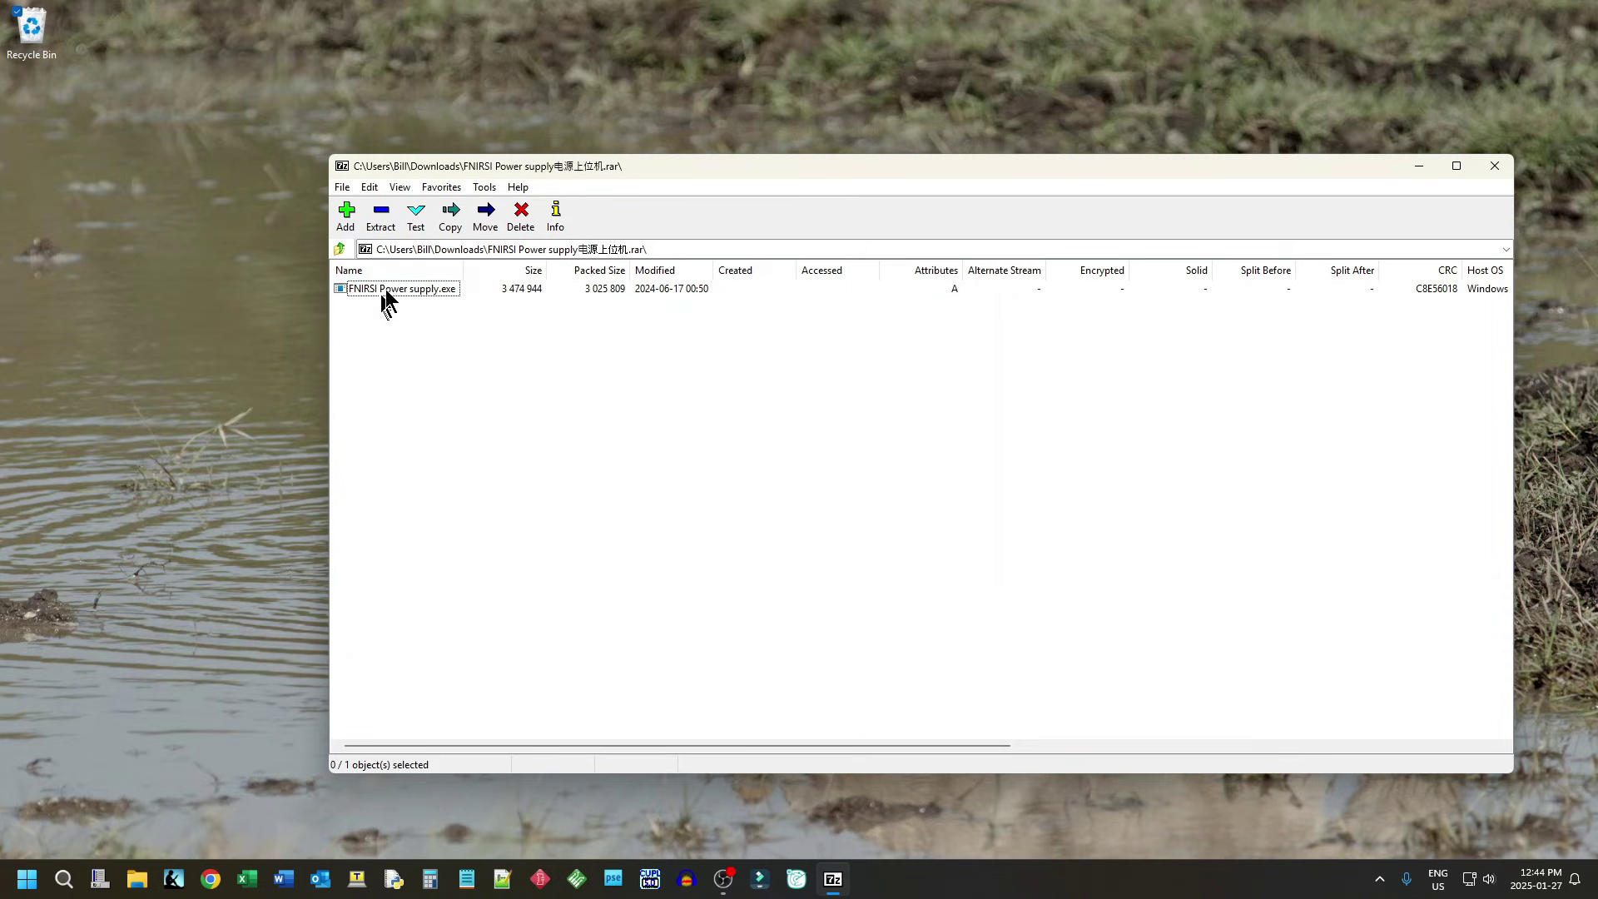
pyautogui.moveTo(387, 295); pyautogui.dragTo(176, 336)
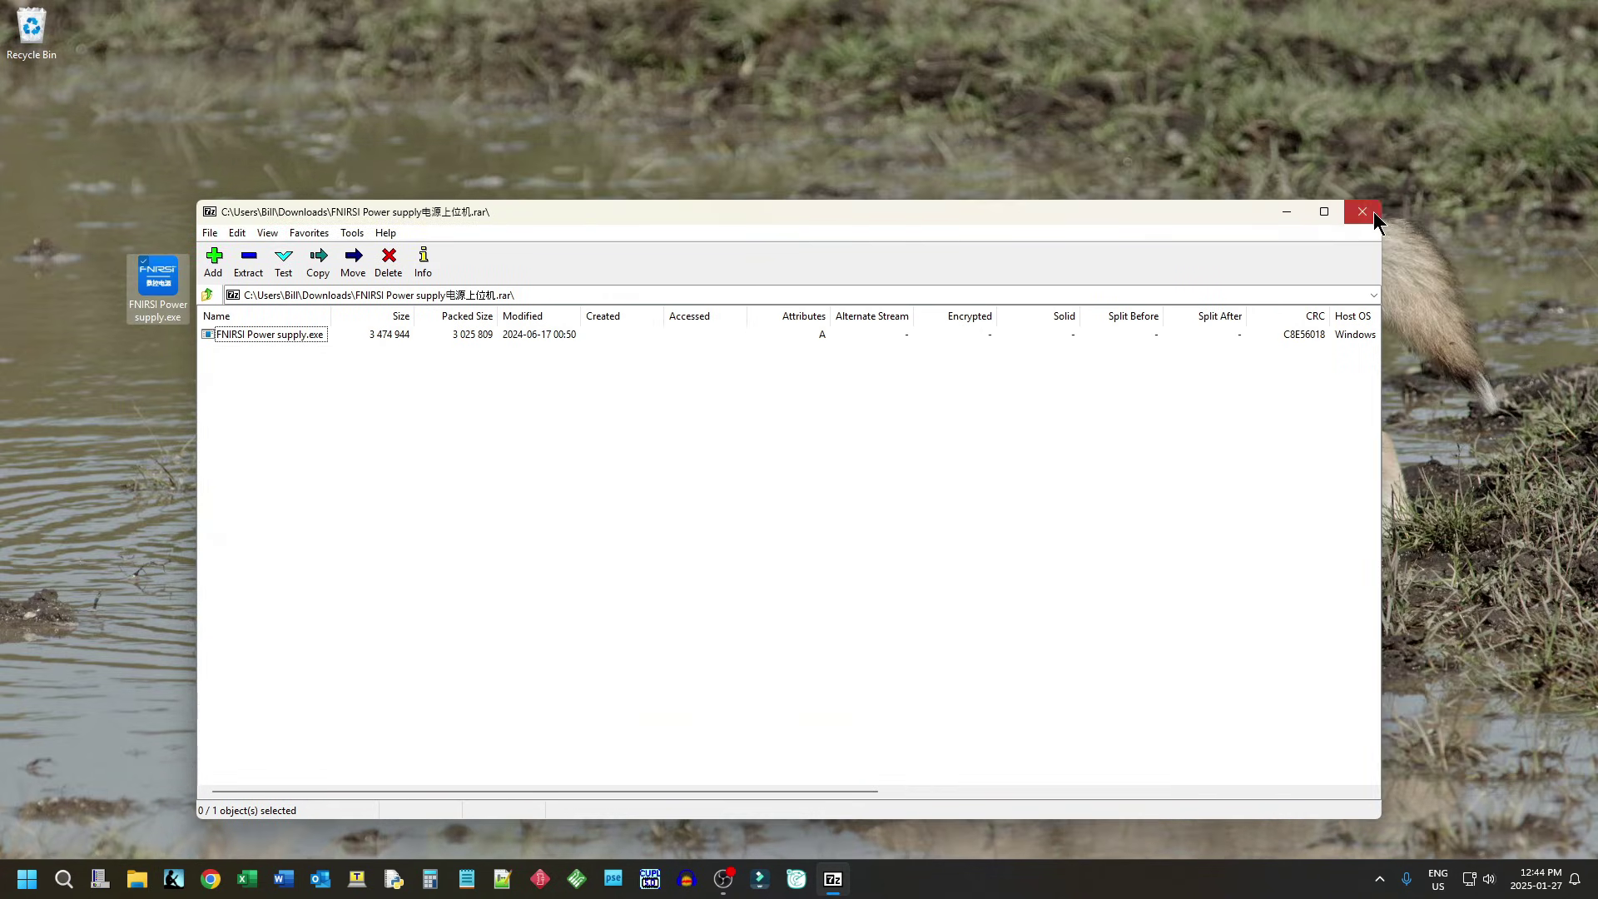
pyautogui.click(1373, 215)
pyautogui.moveTo(158, 283); pyautogui.dragTo(664, 283)
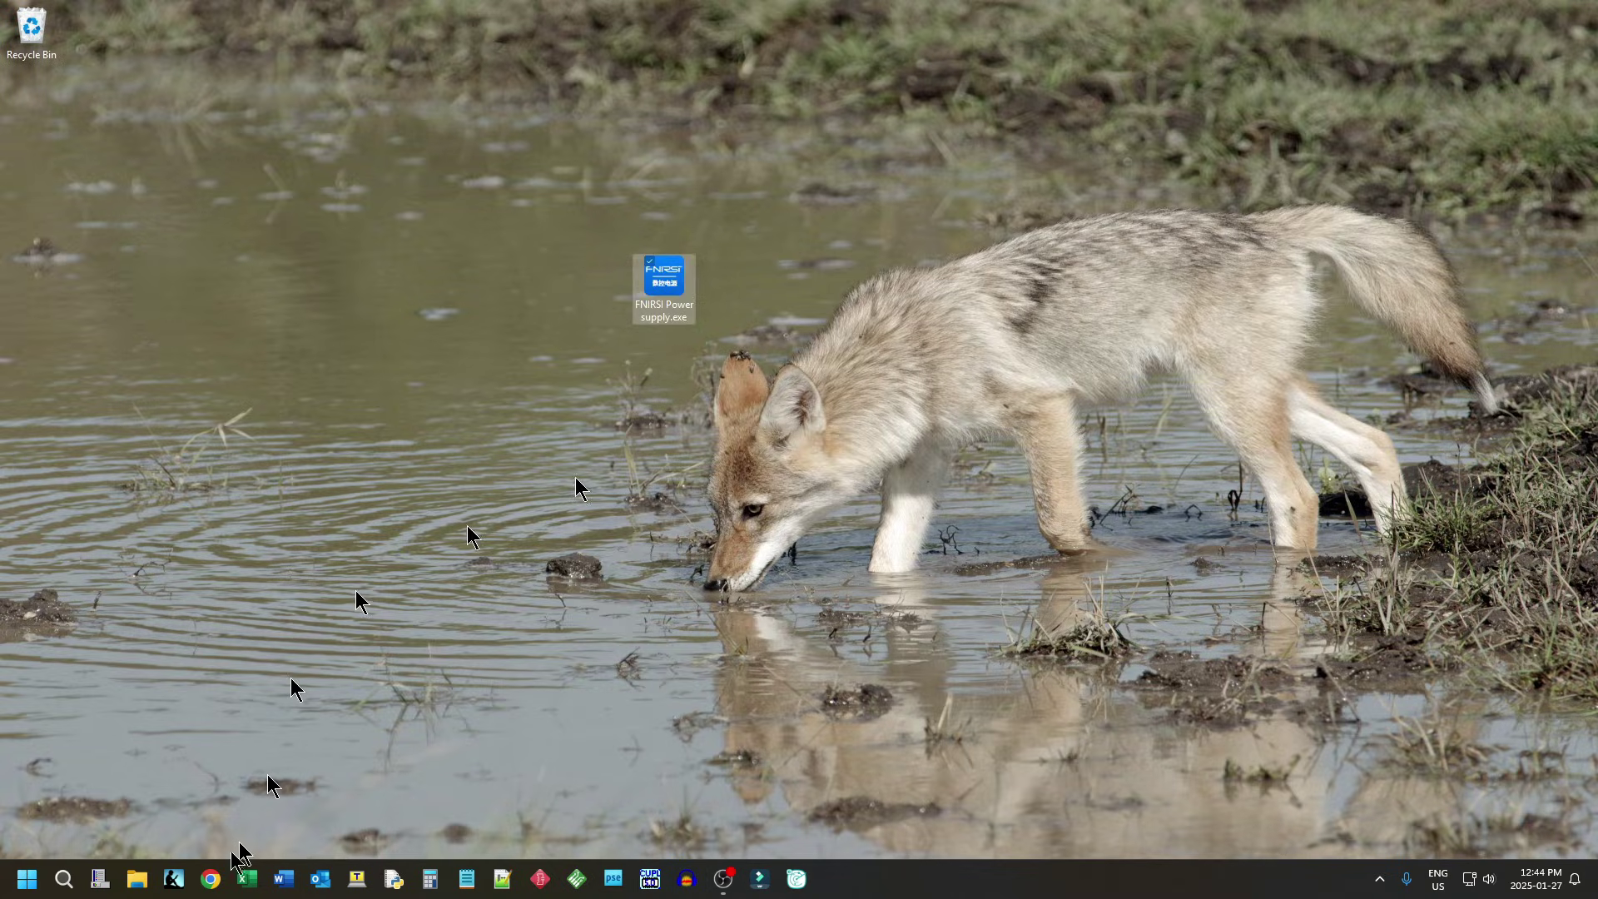
# - Check in Device Manager which COM port the USB serial device uses under Ports (COM & LPT), and close it
pyautogui.rightClick(25, 887)
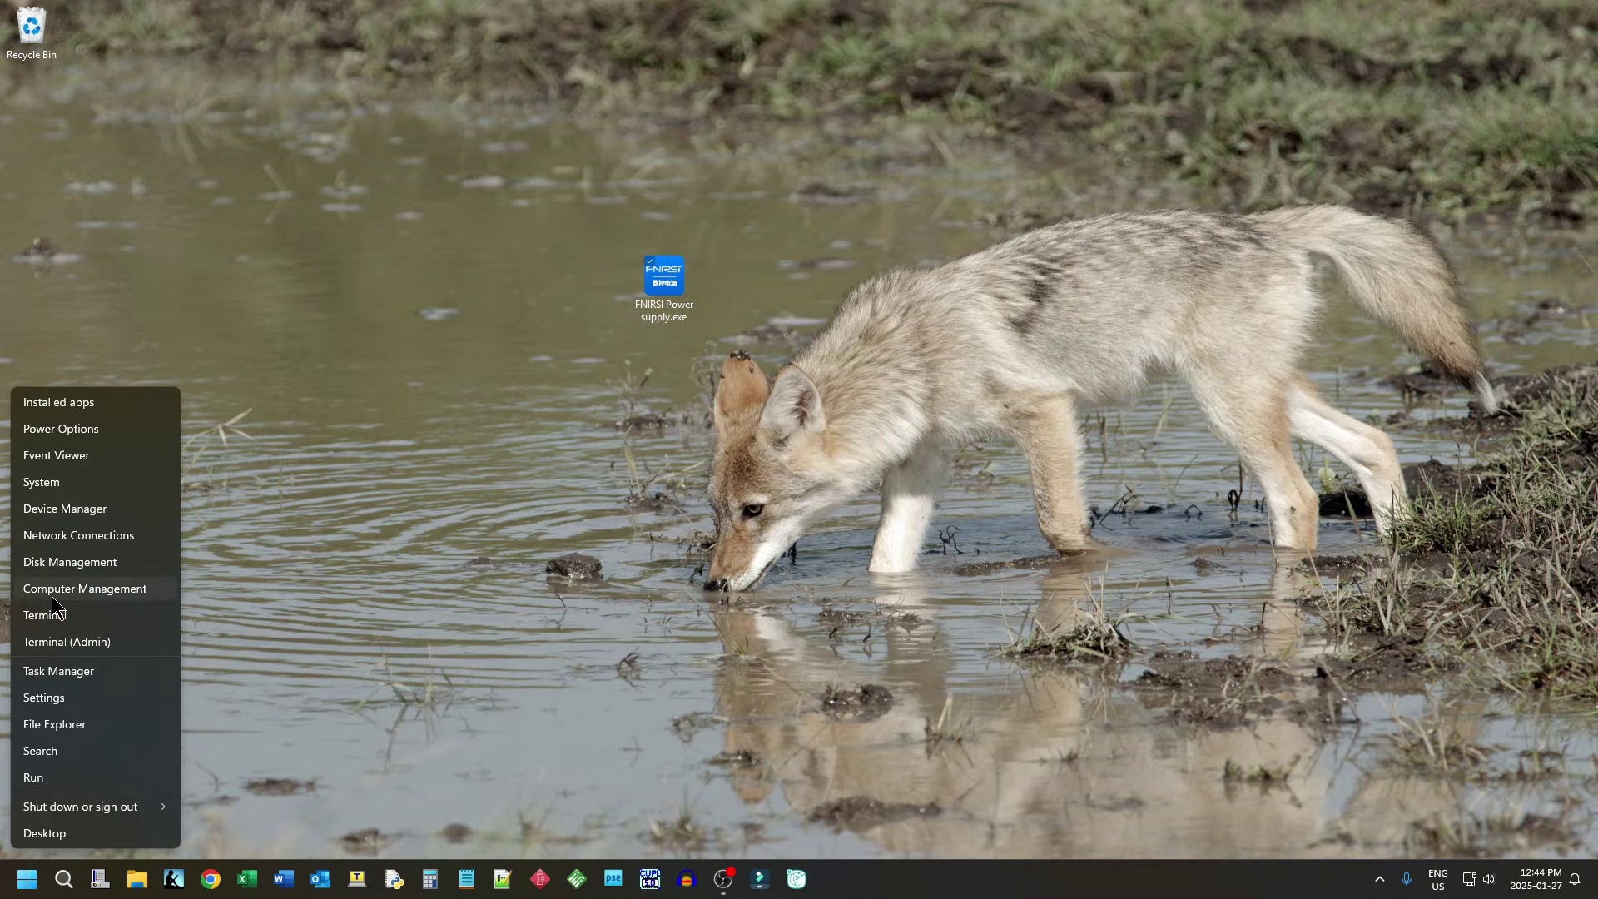
pyautogui.click(57, 513)
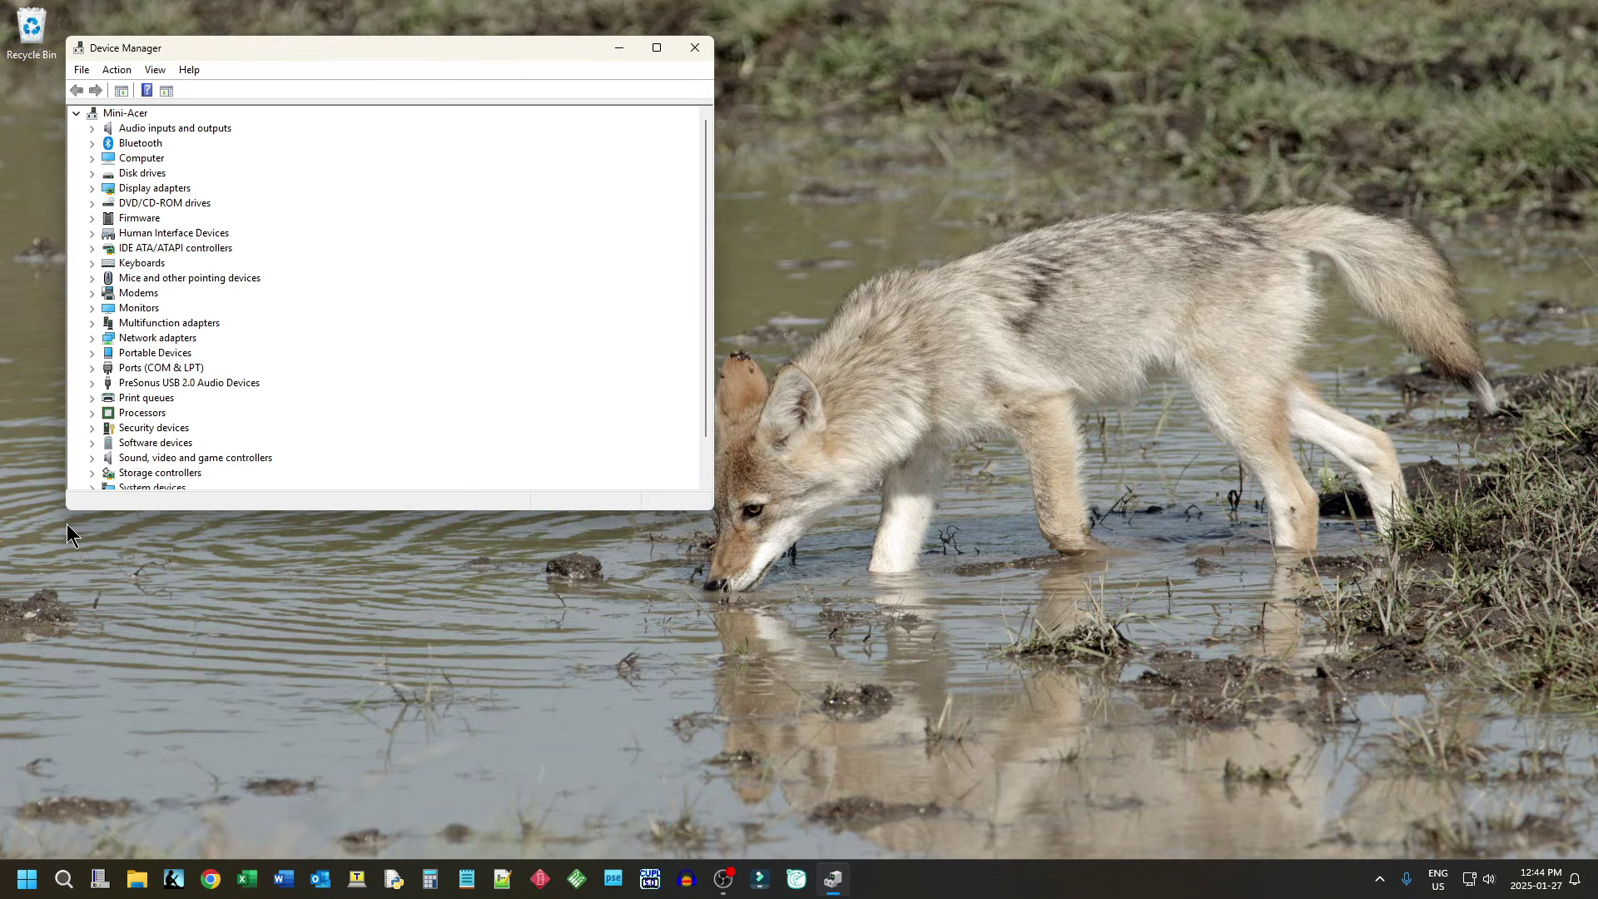
pyautogui.moveTo(253, 508); pyautogui.dragTo(258, 700)
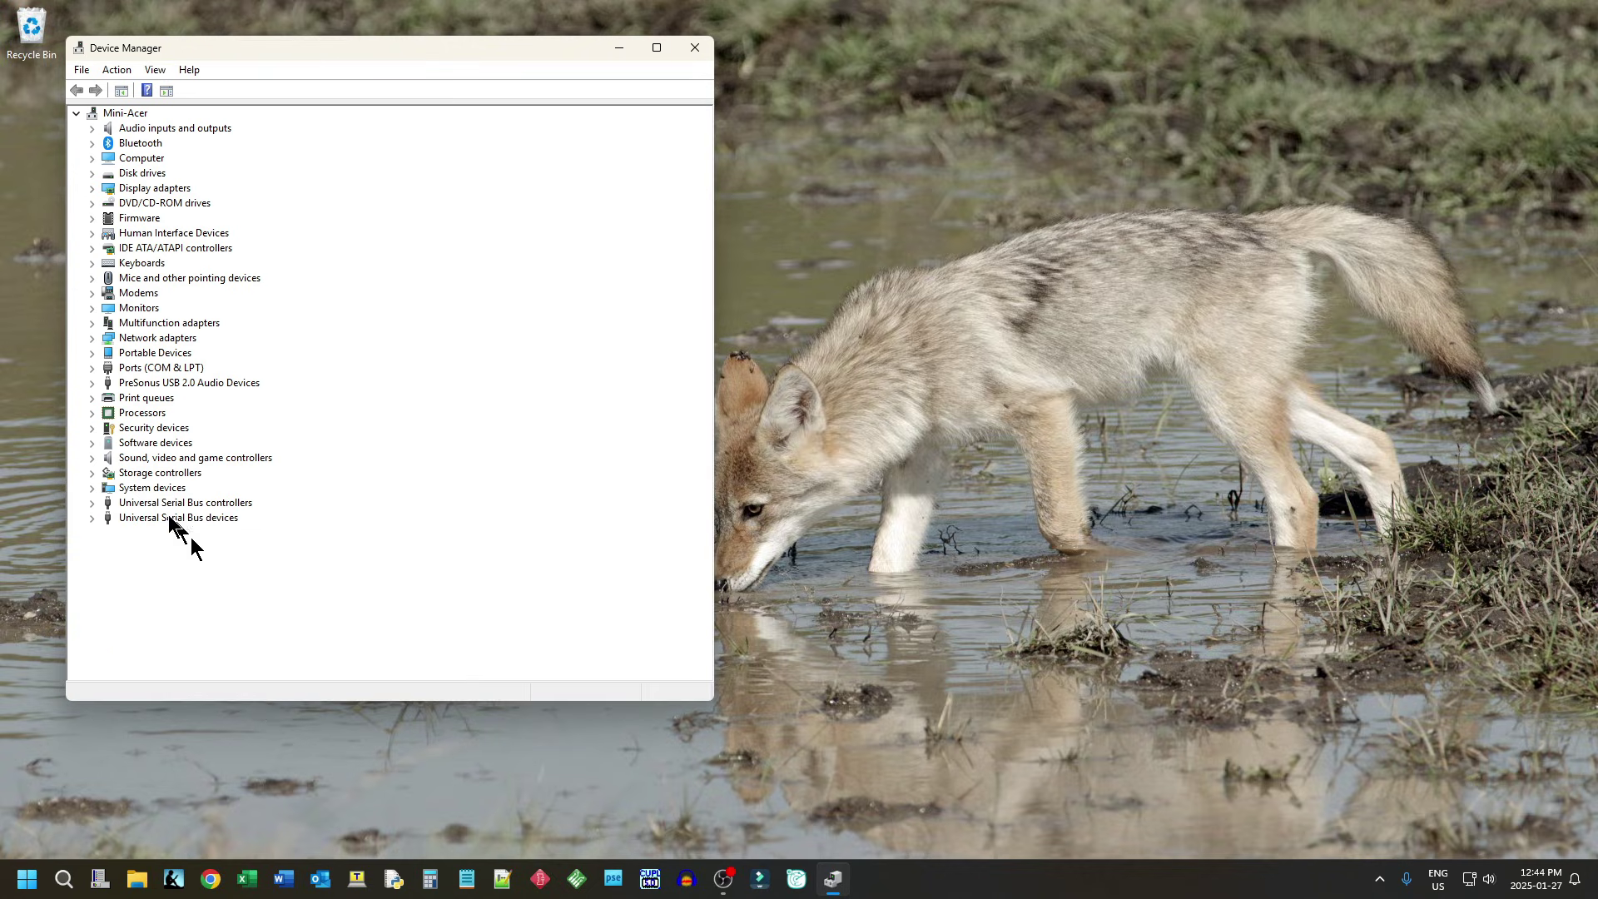
pyautogui.click(91, 369)
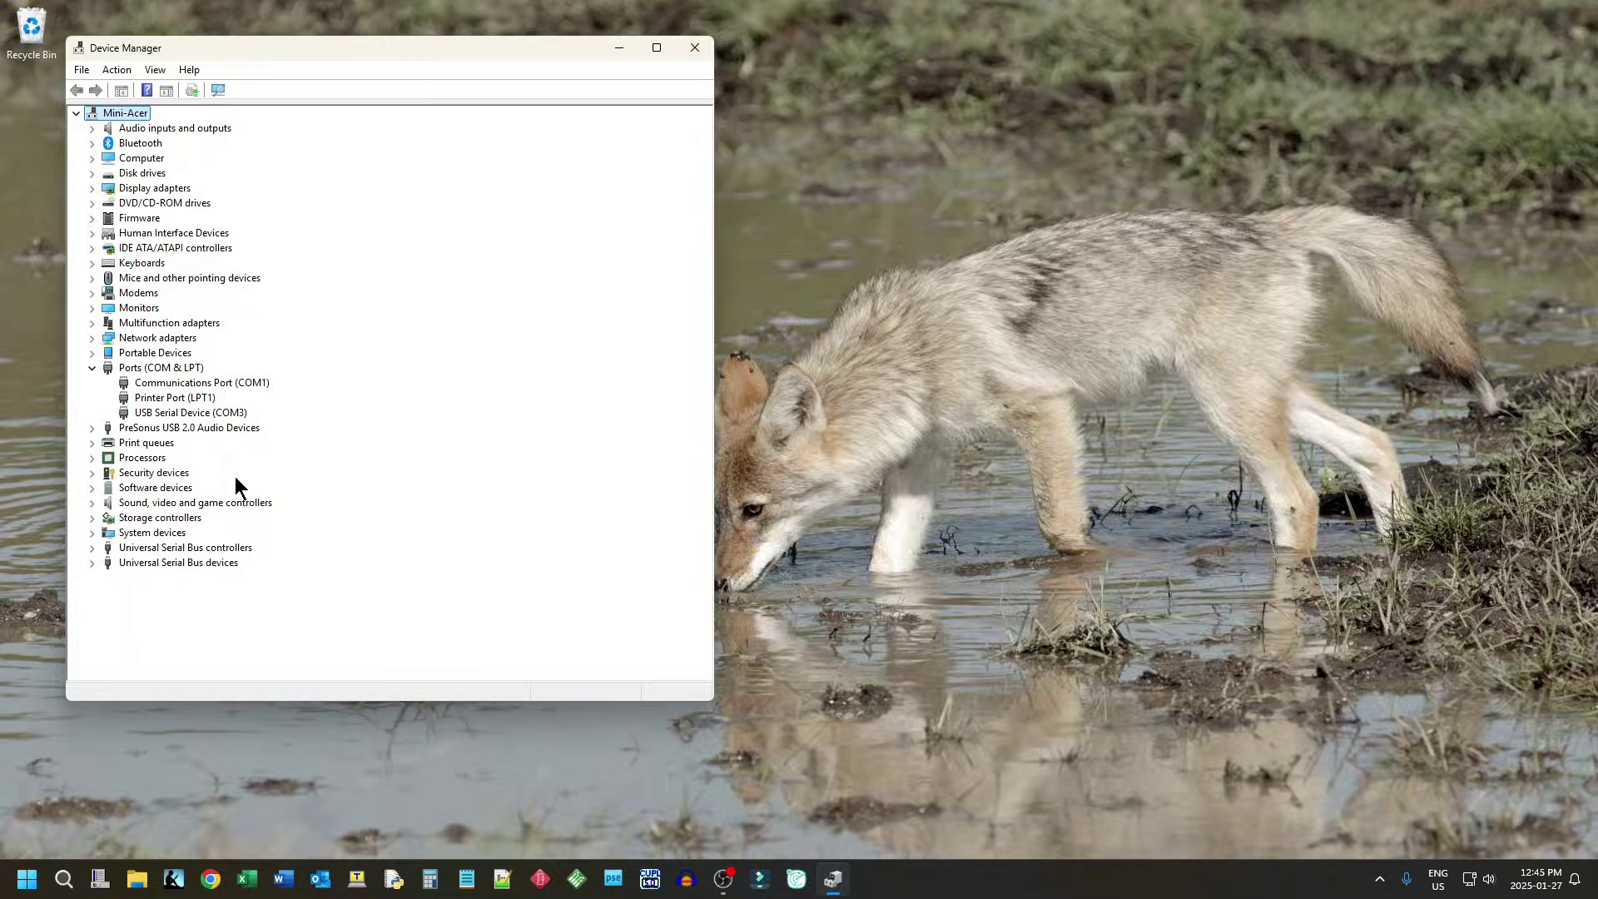
pyautogui.click(694, 47)
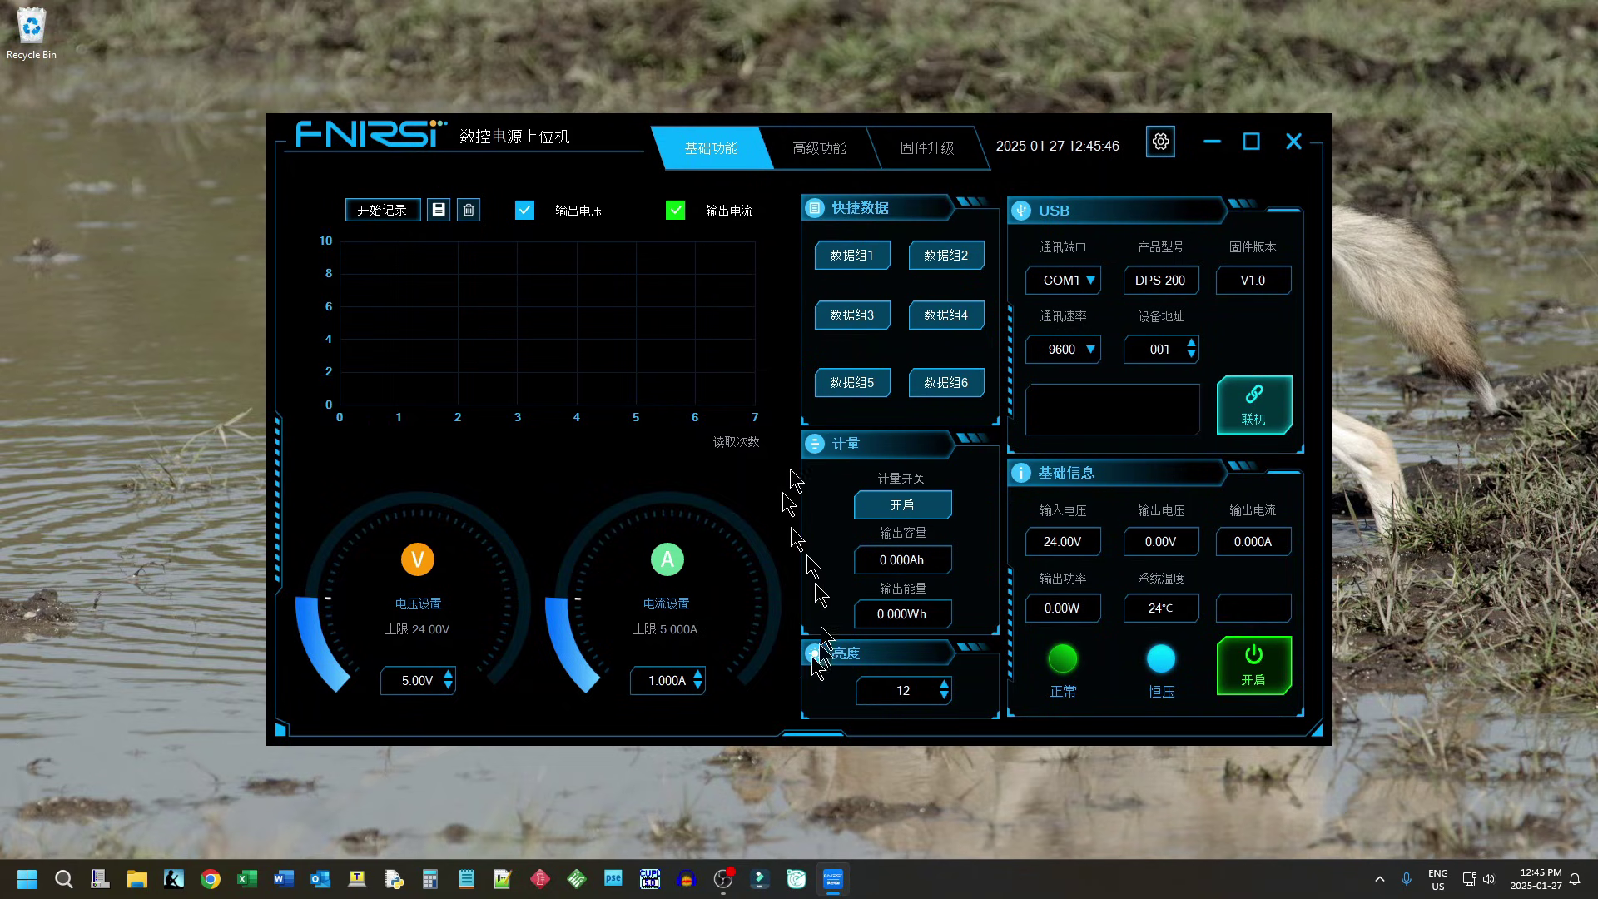
# - Change the interface language of the FNIRSI Power supply program to English
pyautogui.click(1160, 143)
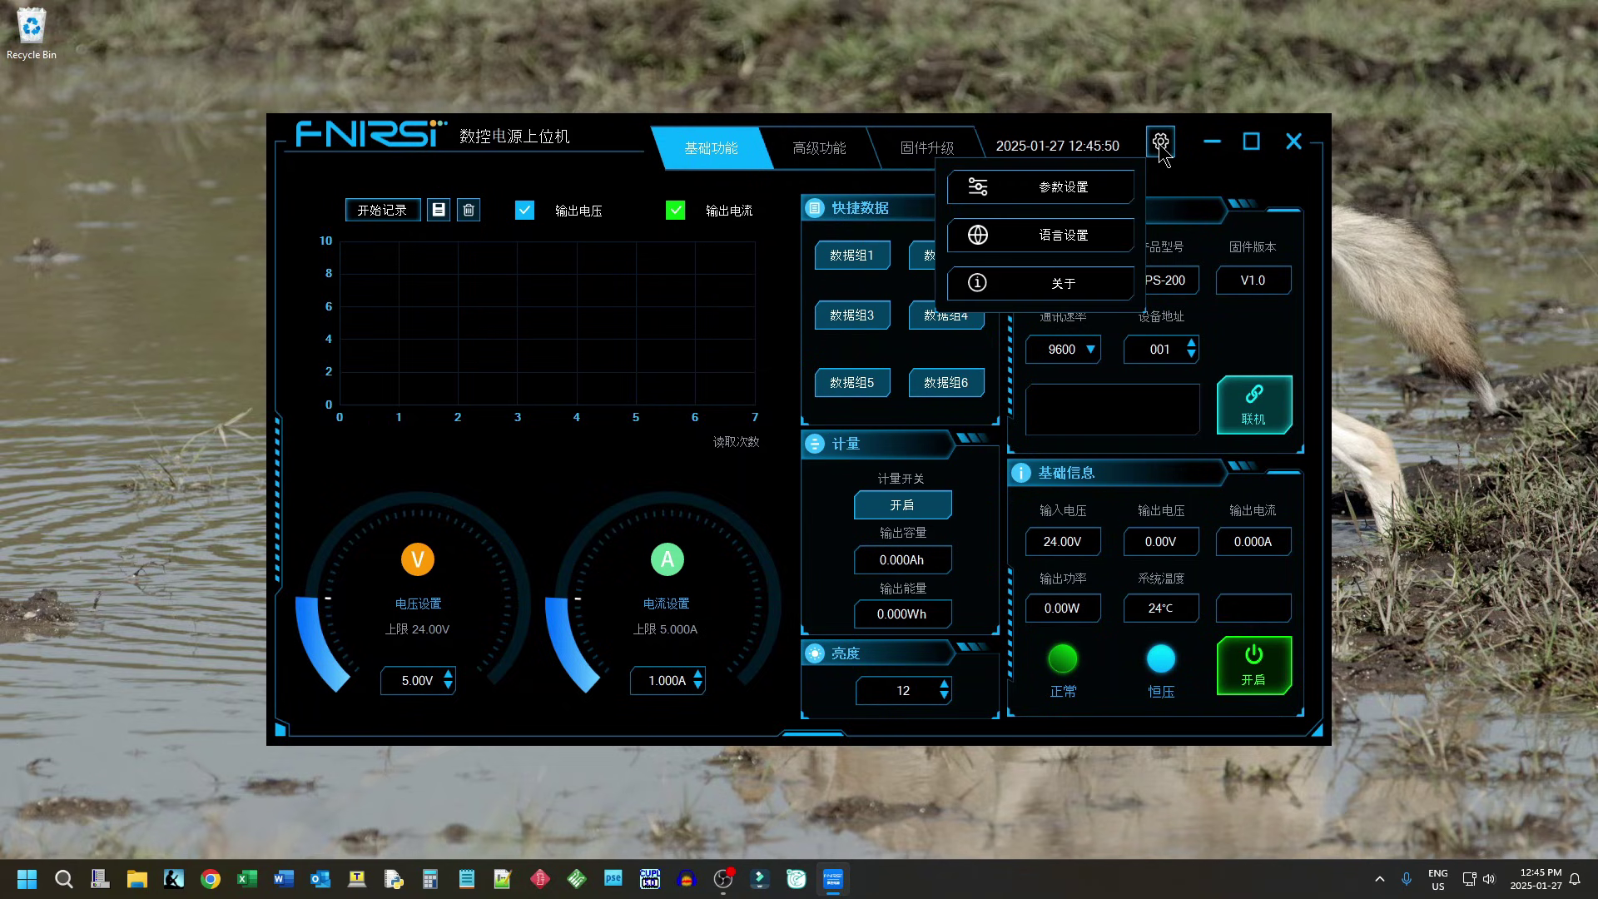
pyautogui.click(1032, 238)
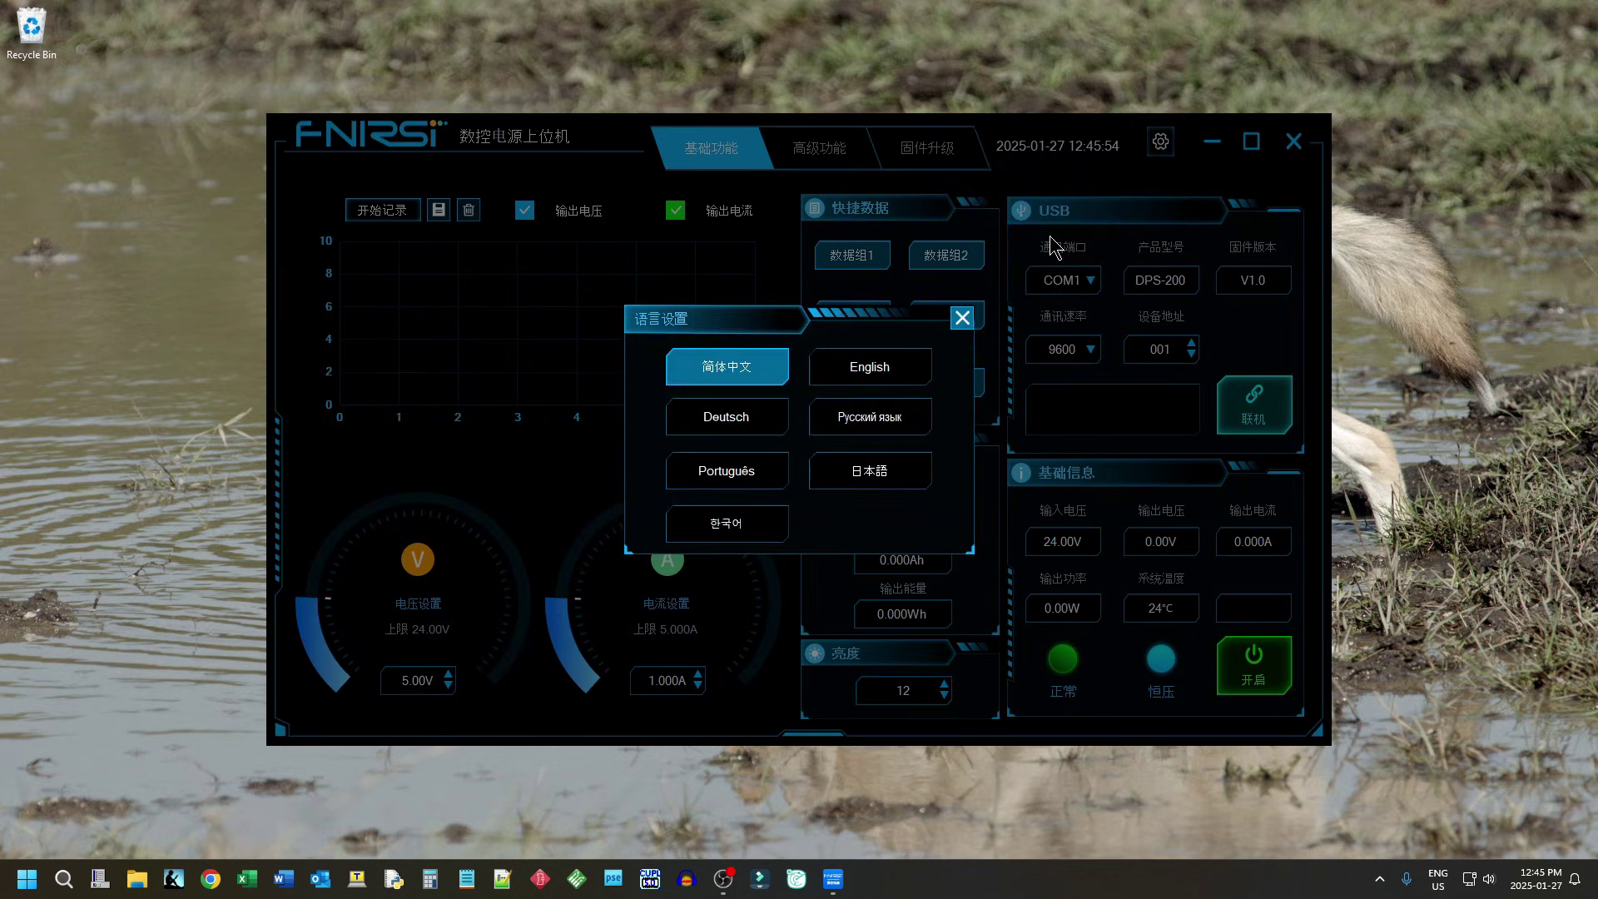
pyautogui.click(863, 371)
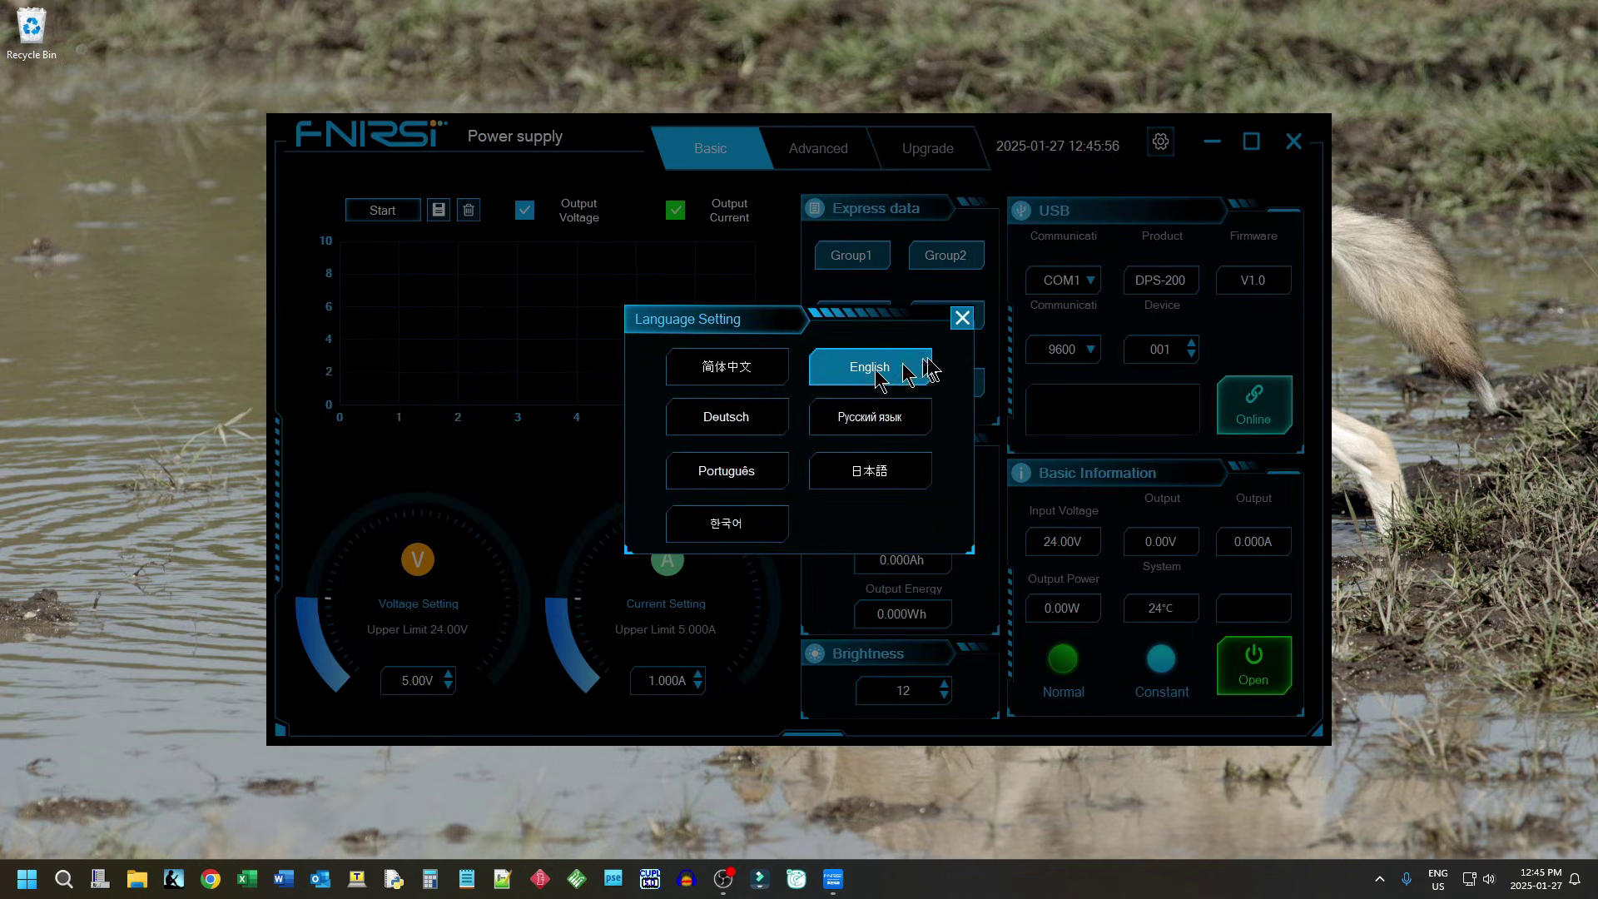
pyautogui.click(962, 318)
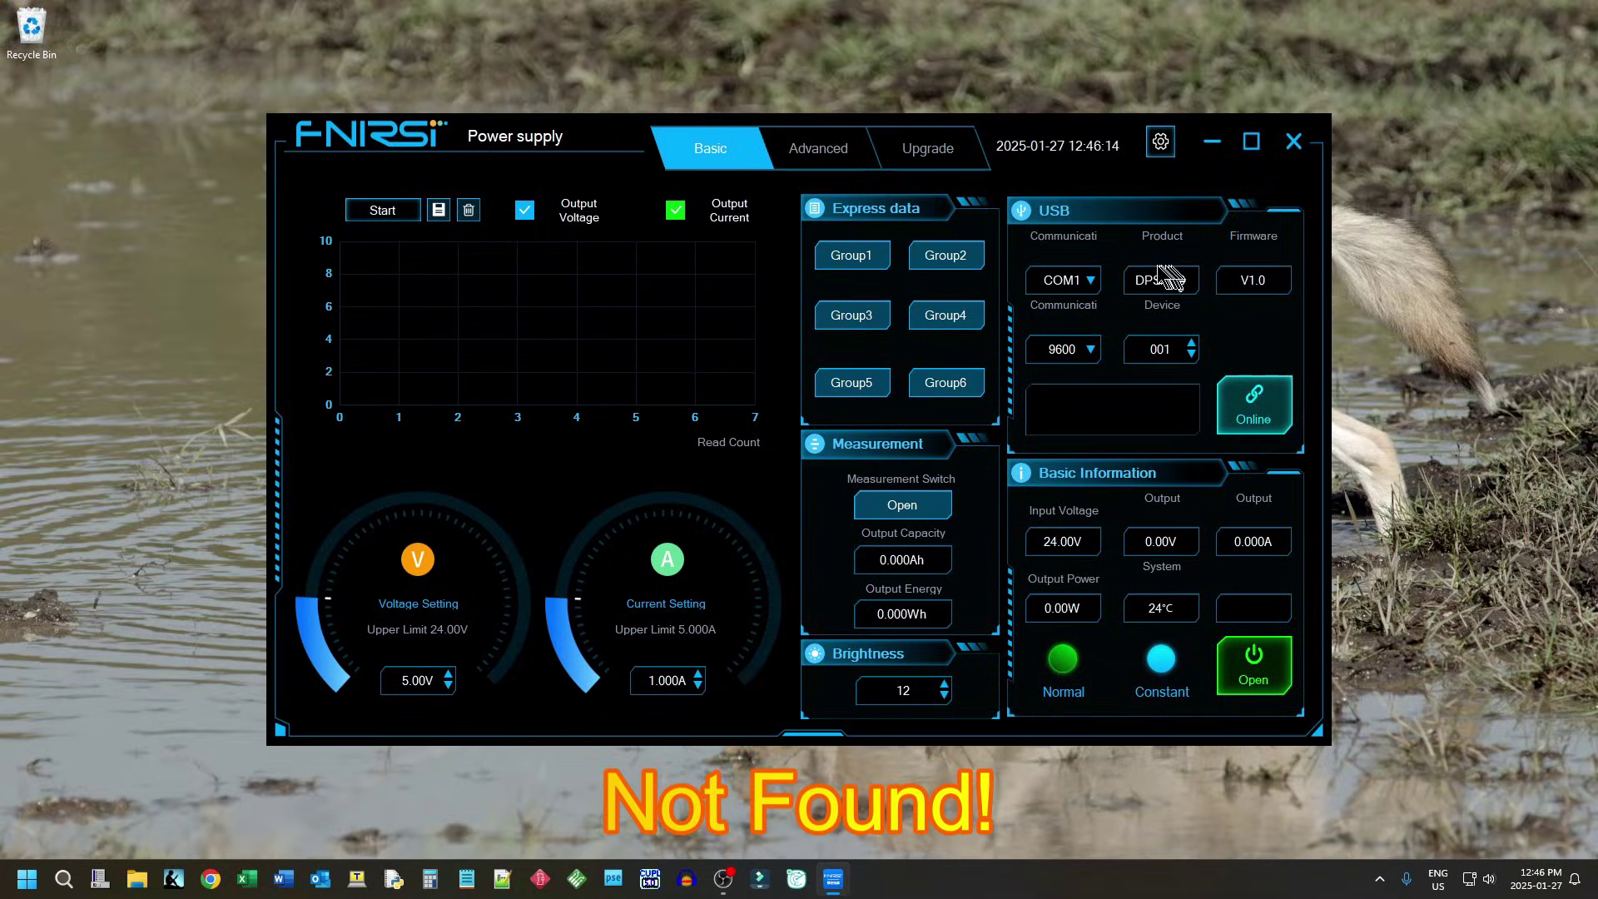
# - Select COM3 as the communication port and bring the power supply online
pyautogui.click(1090, 283)
pyautogui.click(1052, 322)
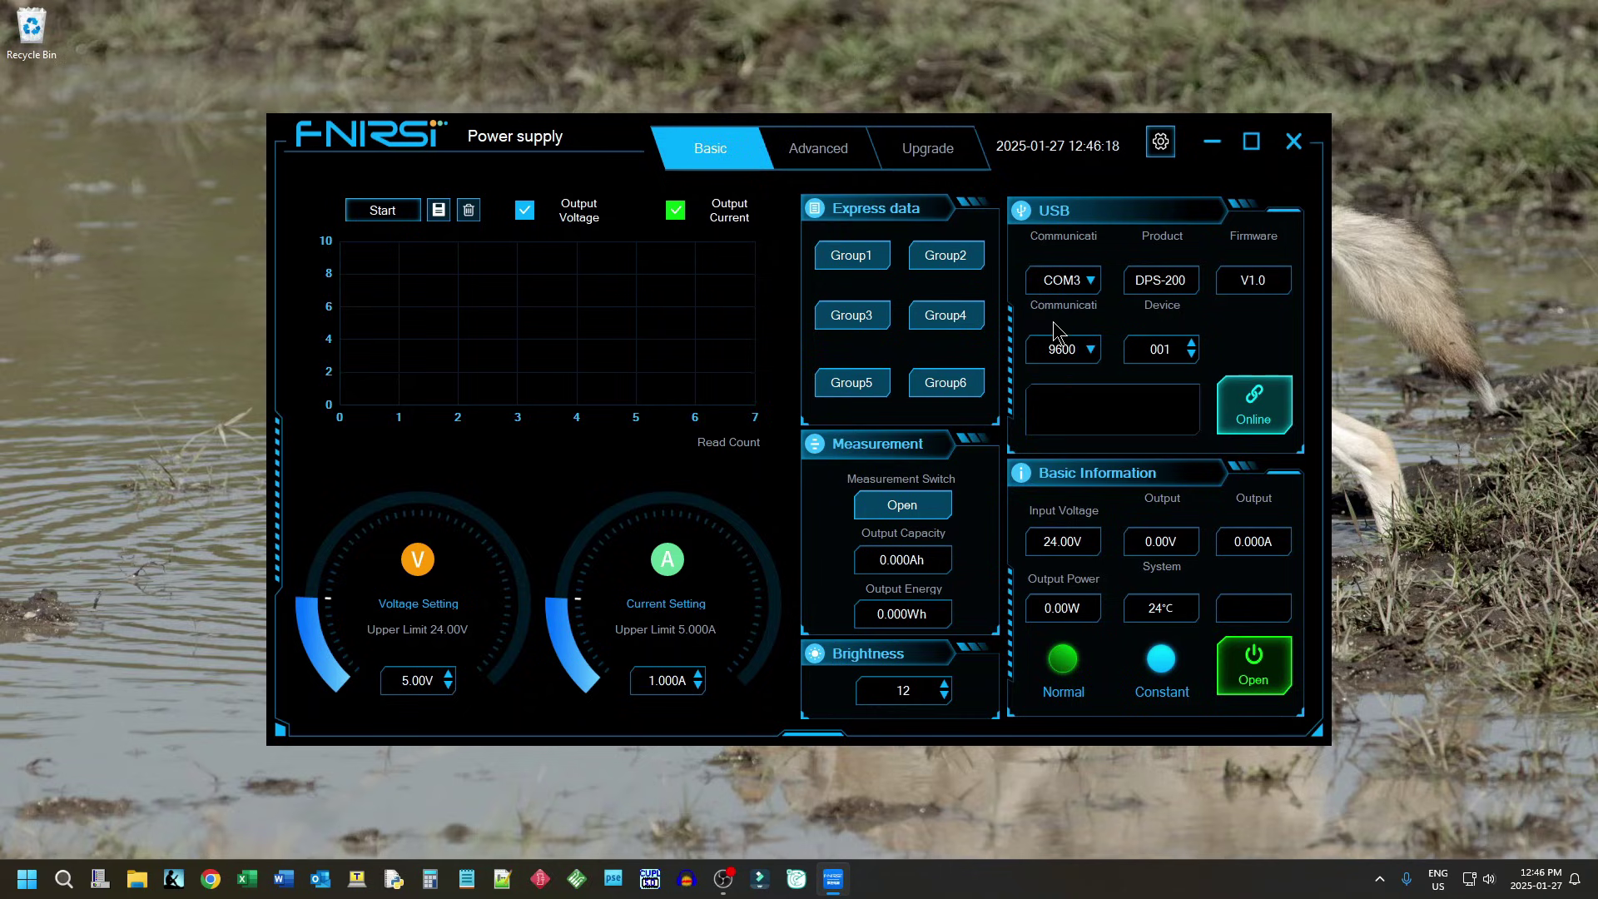
pyautogui.click(1264, 426)
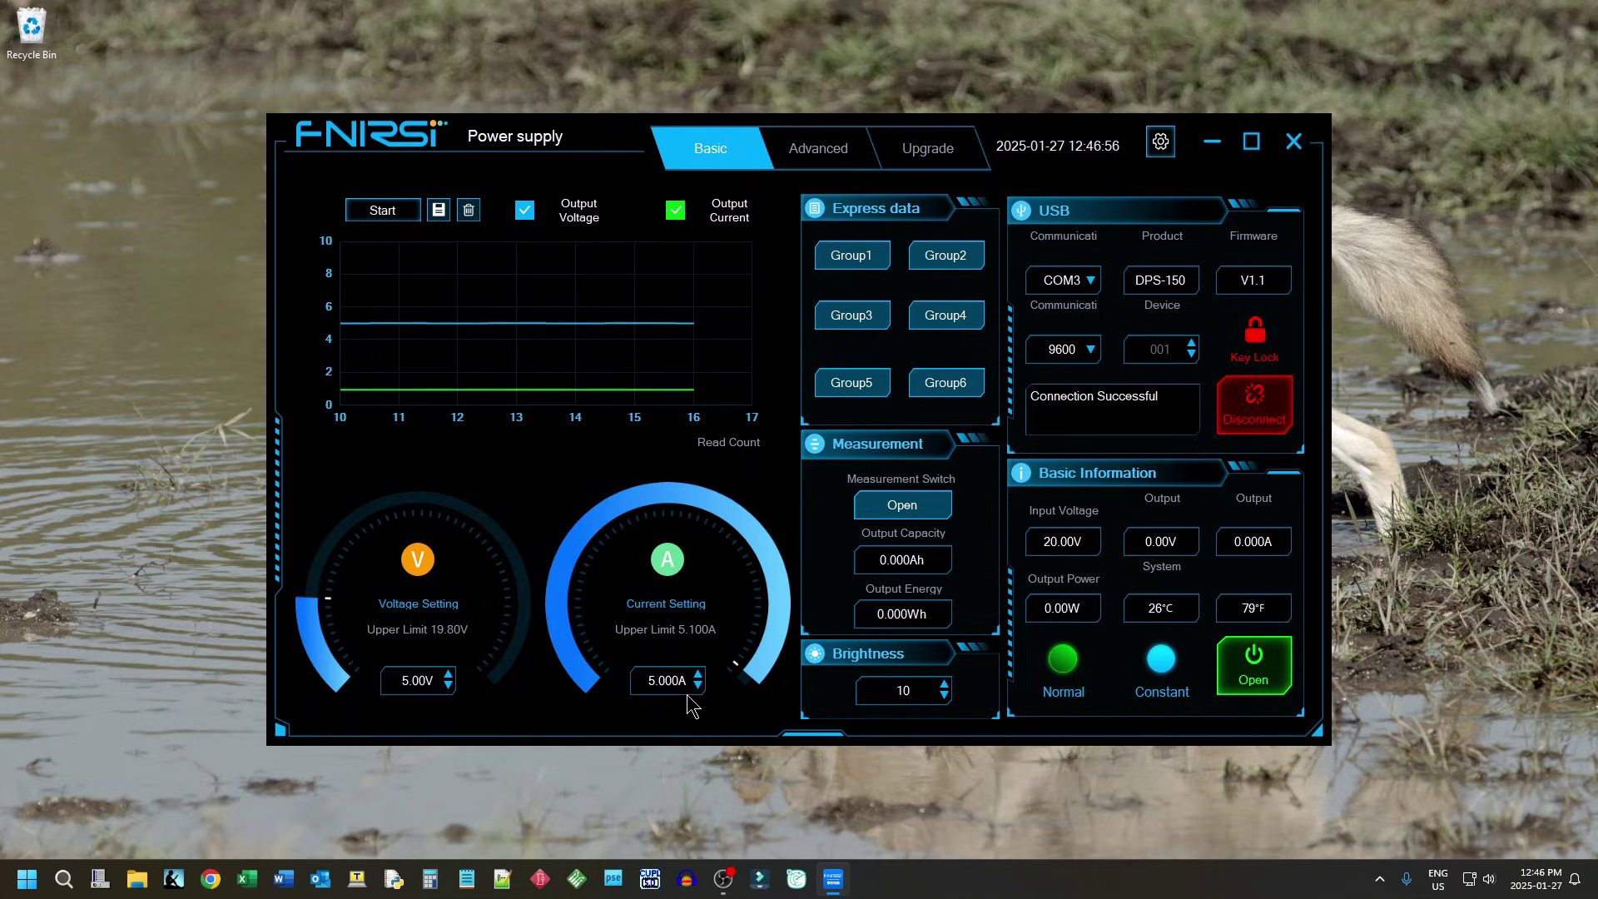
# - Set the output voltage to 10 V and turn the power supply's output on
pyautogui.doubleClick(418, 680)
pyautogui.write('10V')
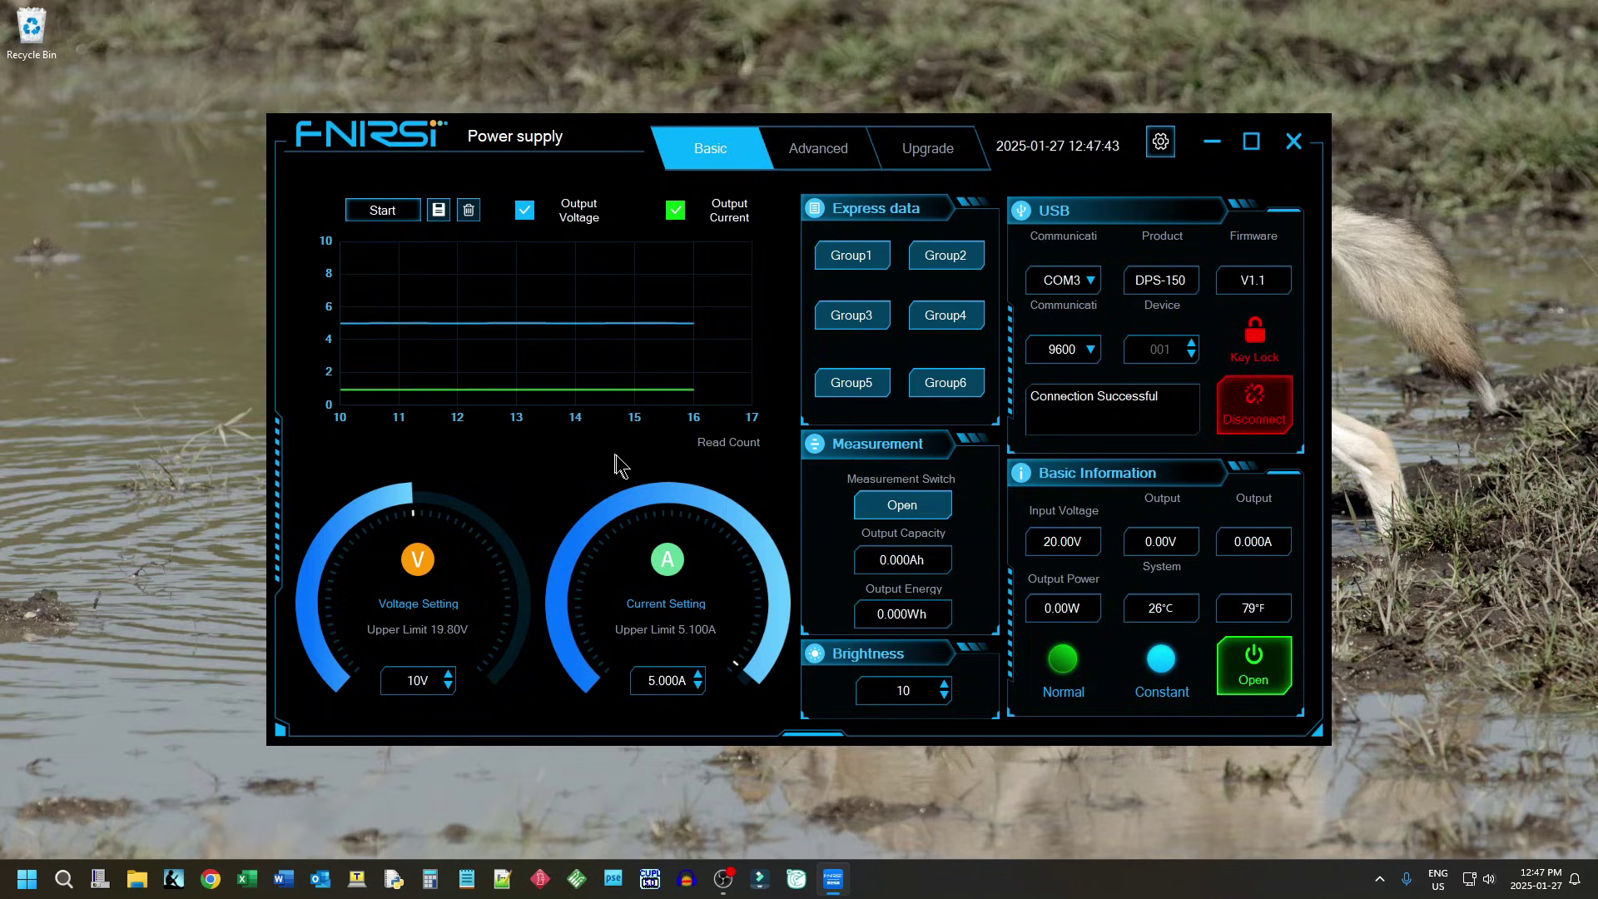
pyautogui.click(1266, 687)
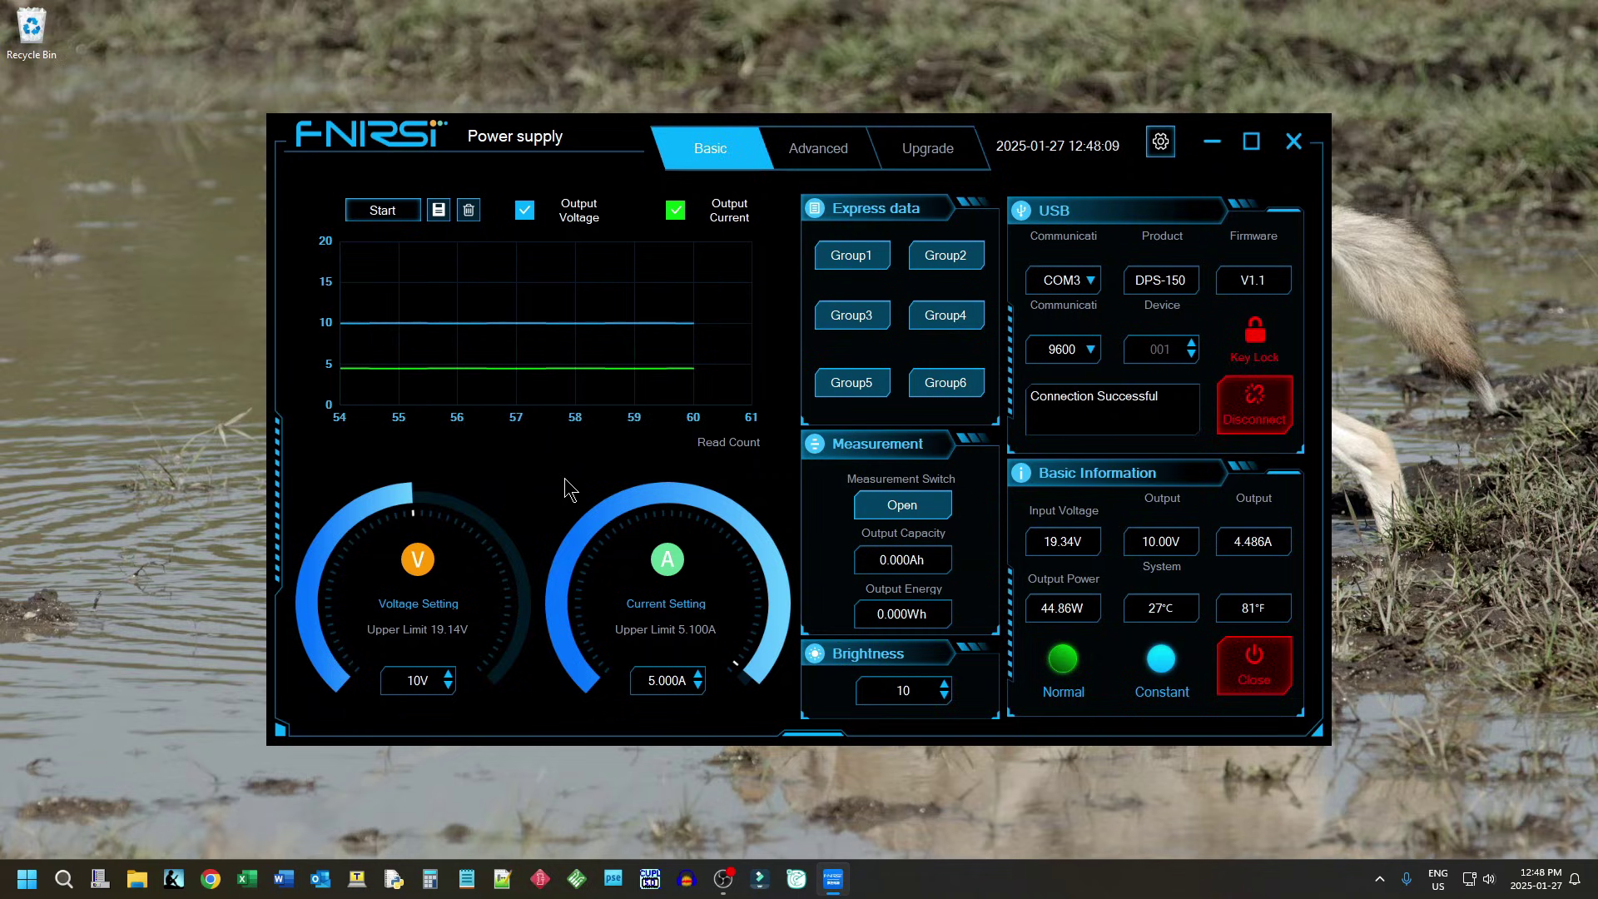
# - Set the current limit to 3 A
pyautogui.click(654, 685)
pyautogui.press('BackSpace')
pyautogui.write('3')
pyautogui.press('Return')
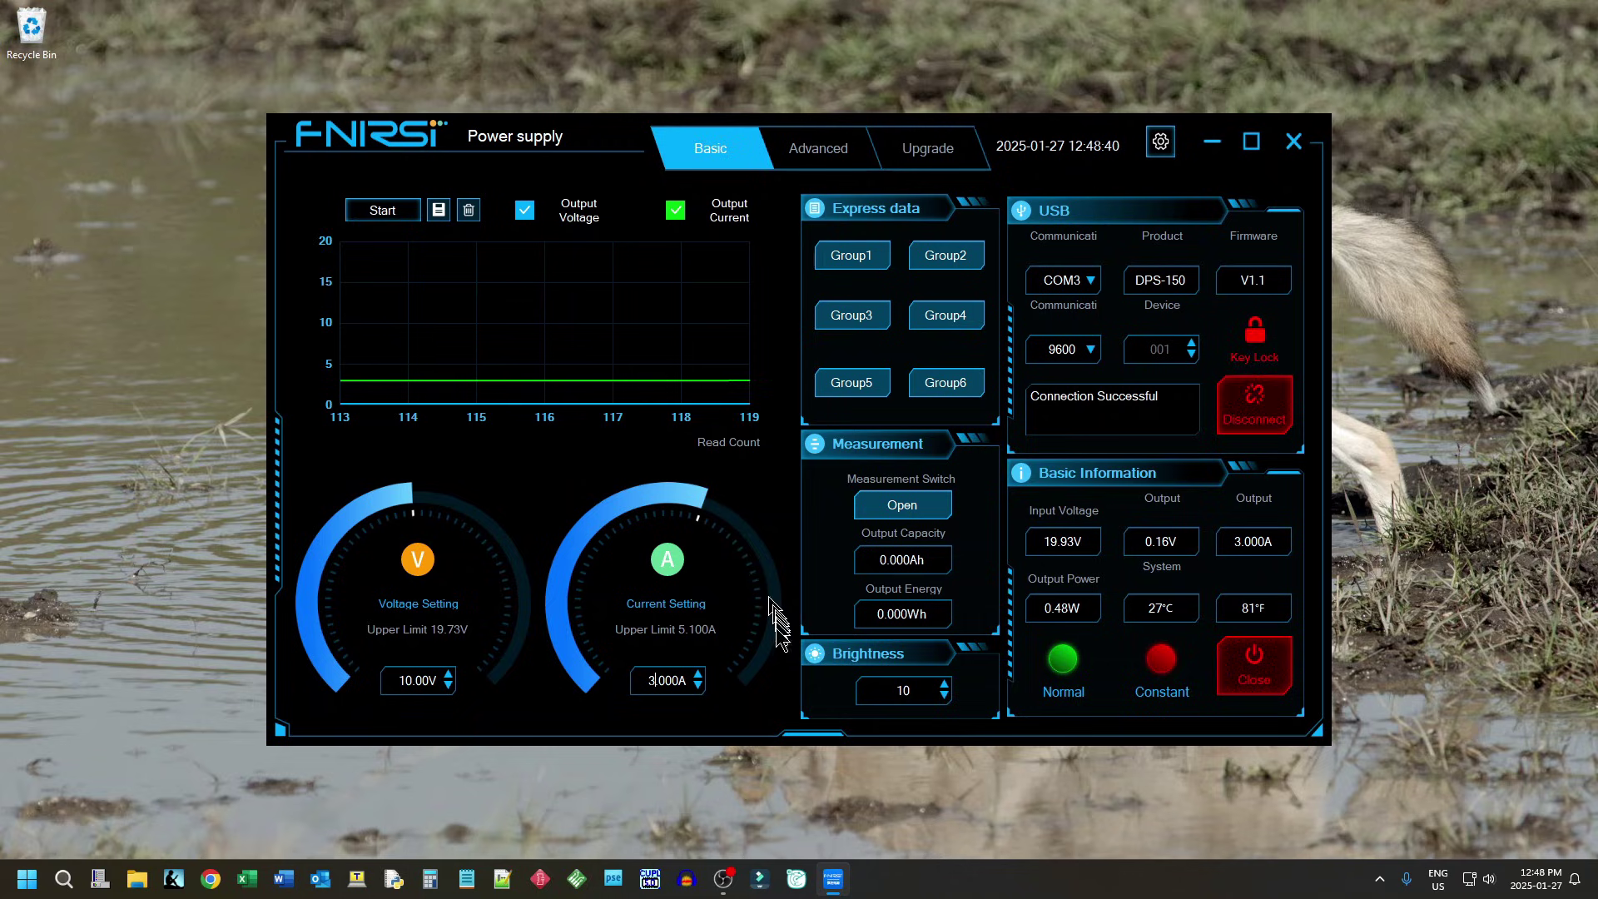
# - Nudge the current limit up to 3.002 A and back down in small increments, and set it to 4.900 A
pyautogui.click(699, 676)
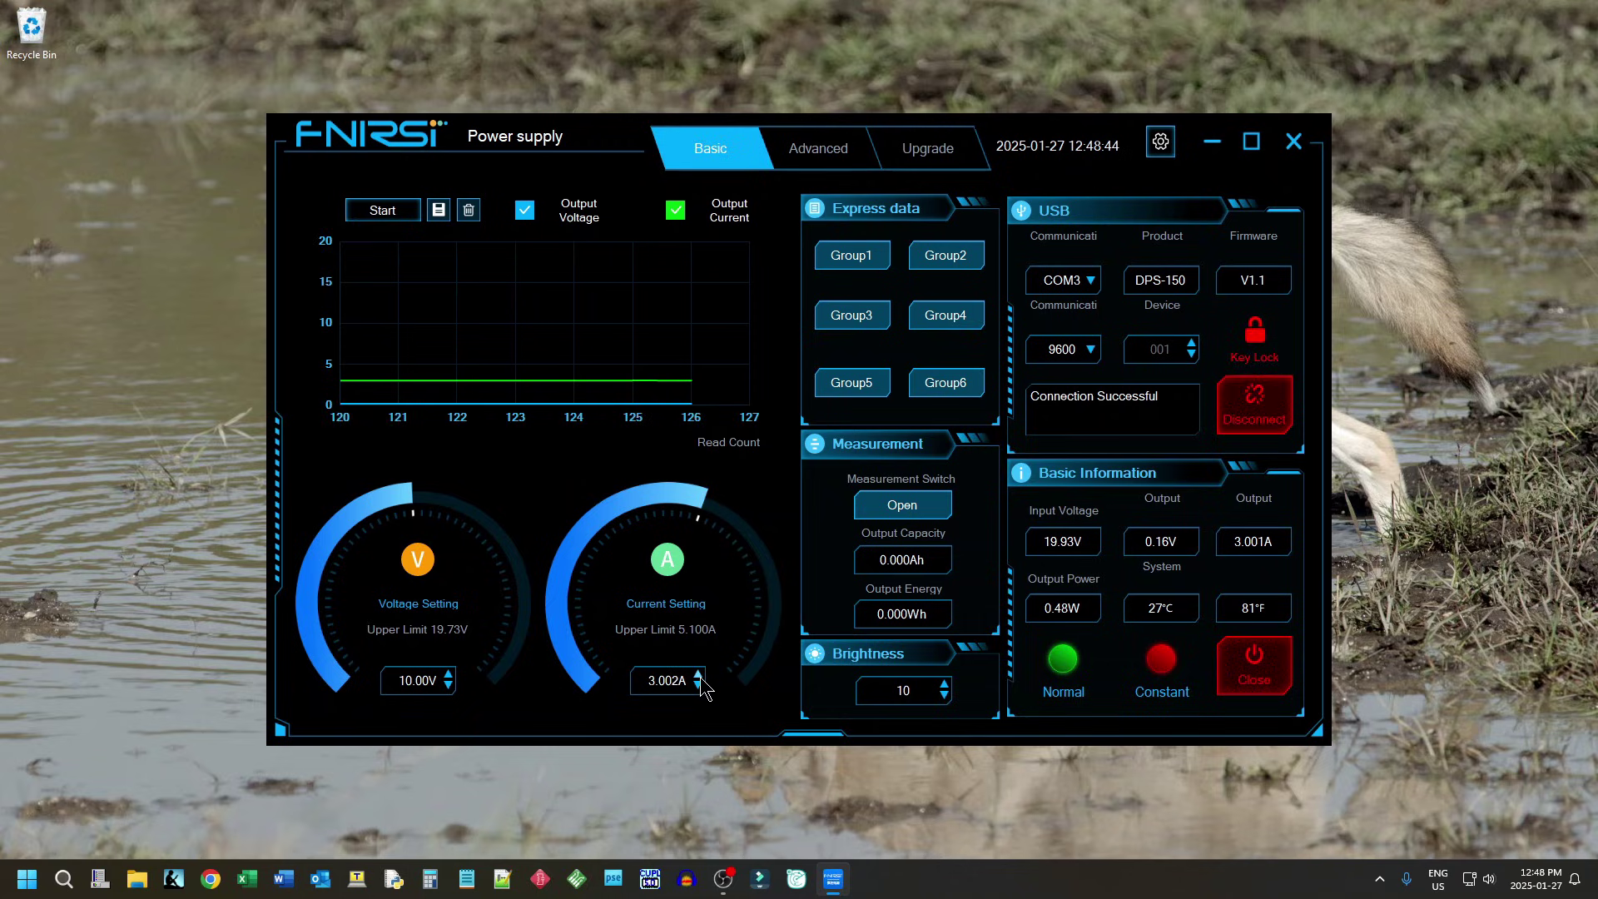
pyautogui.click(698, 686)
pyautogui.click(698, 686)
pyautogui.moveTo(658, 681); pyautogui.dragTo(645, 682)
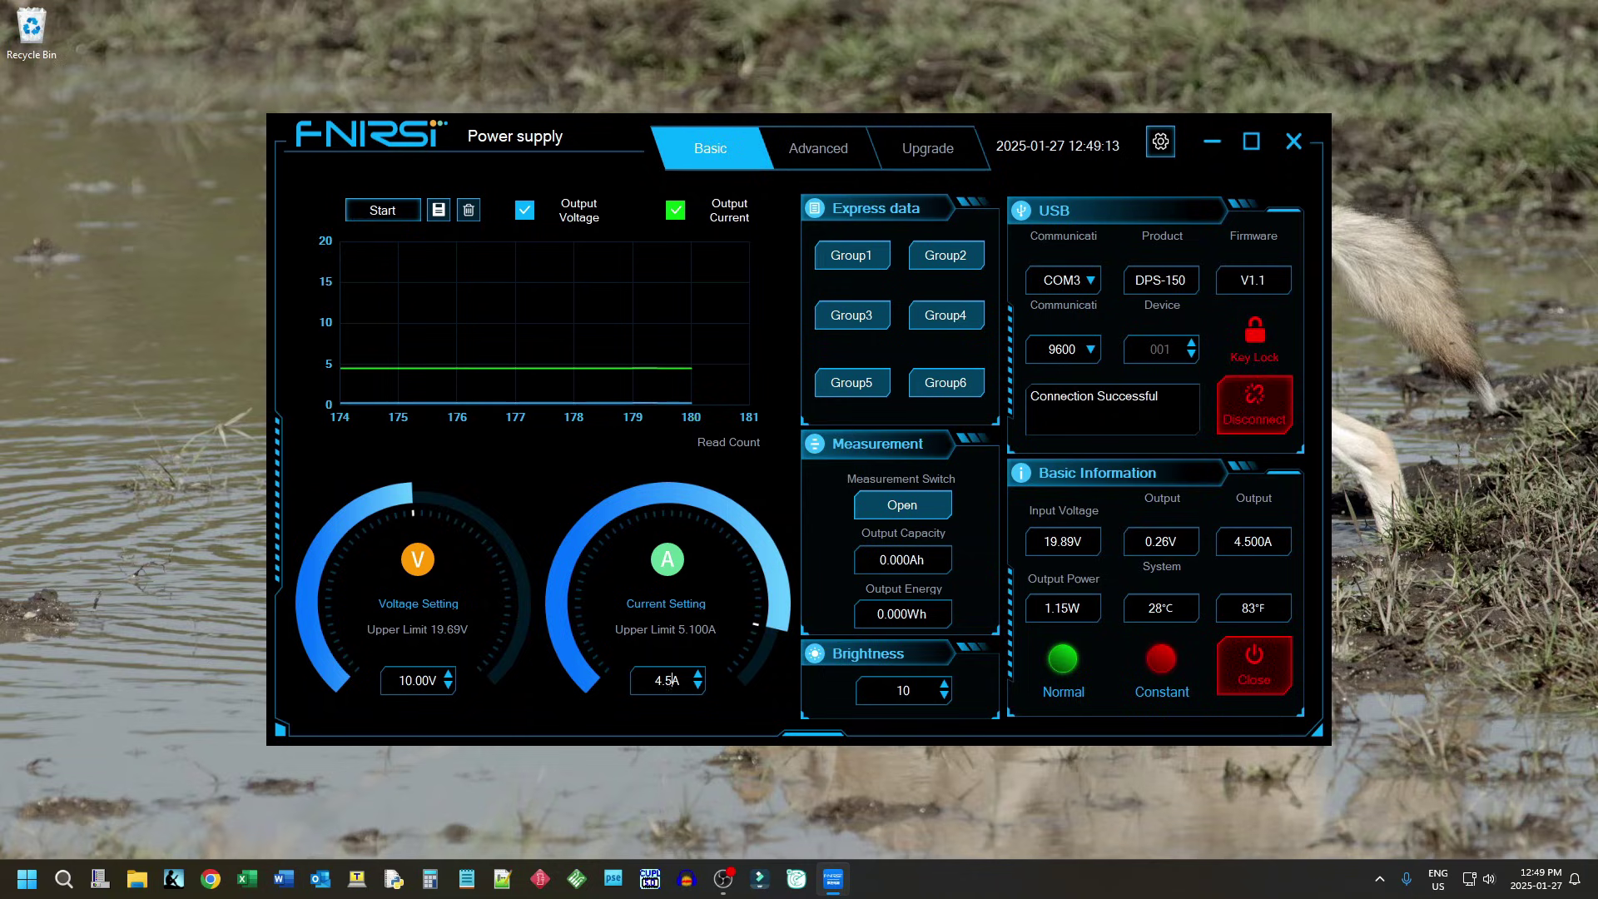
pyautogui.write('900')
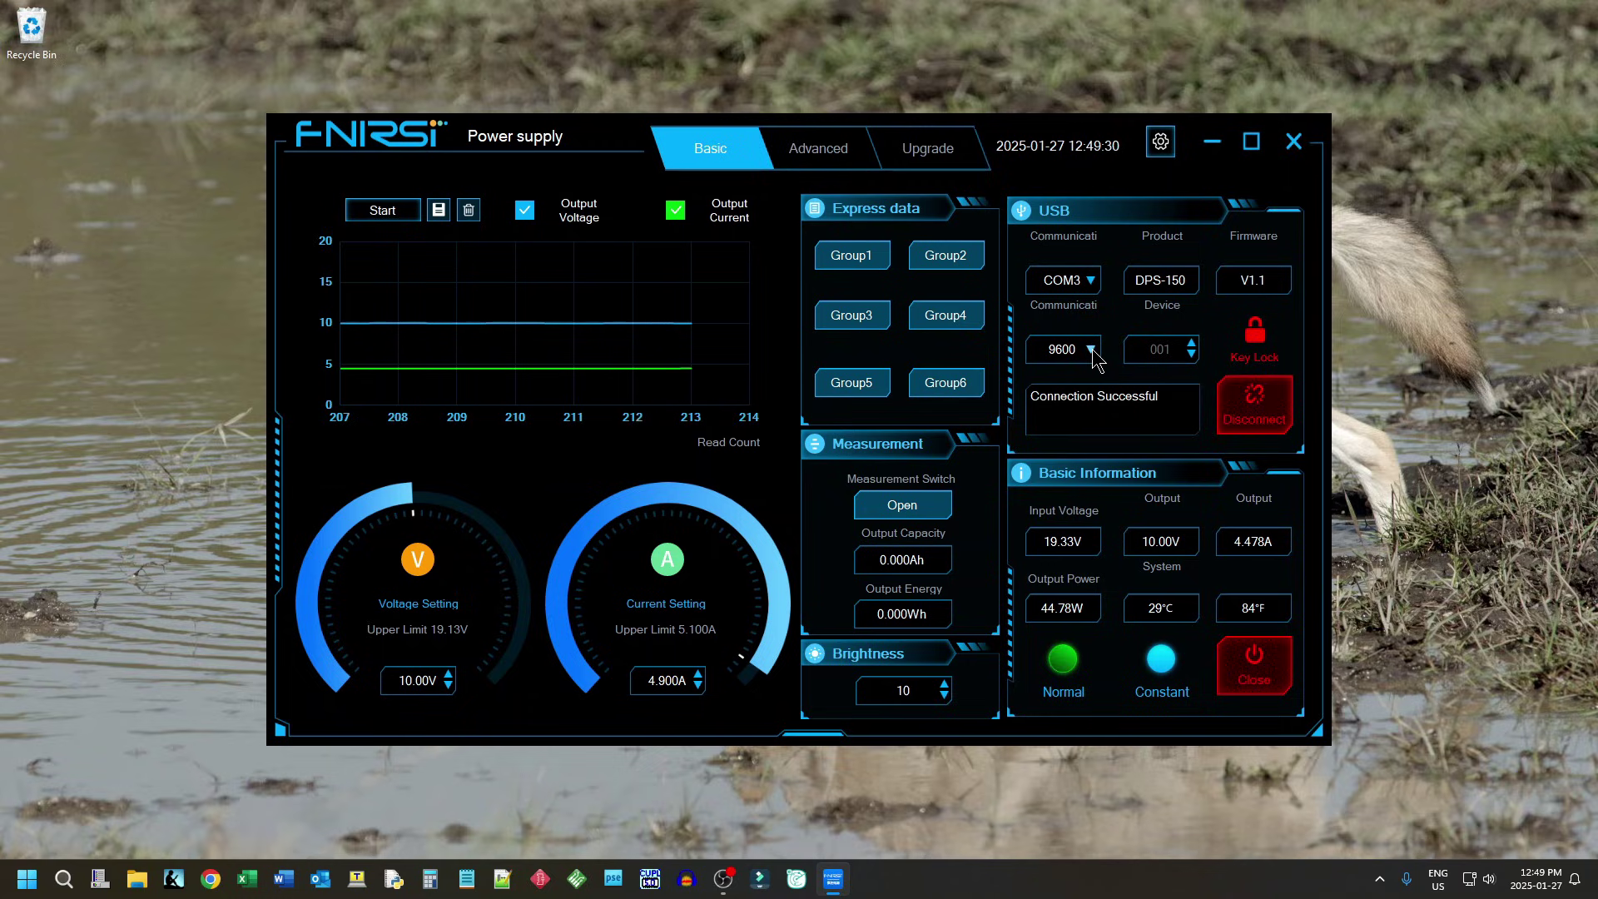
# - Set the USB communication baud rate to 115200
pyautogui.click(1091, 350)
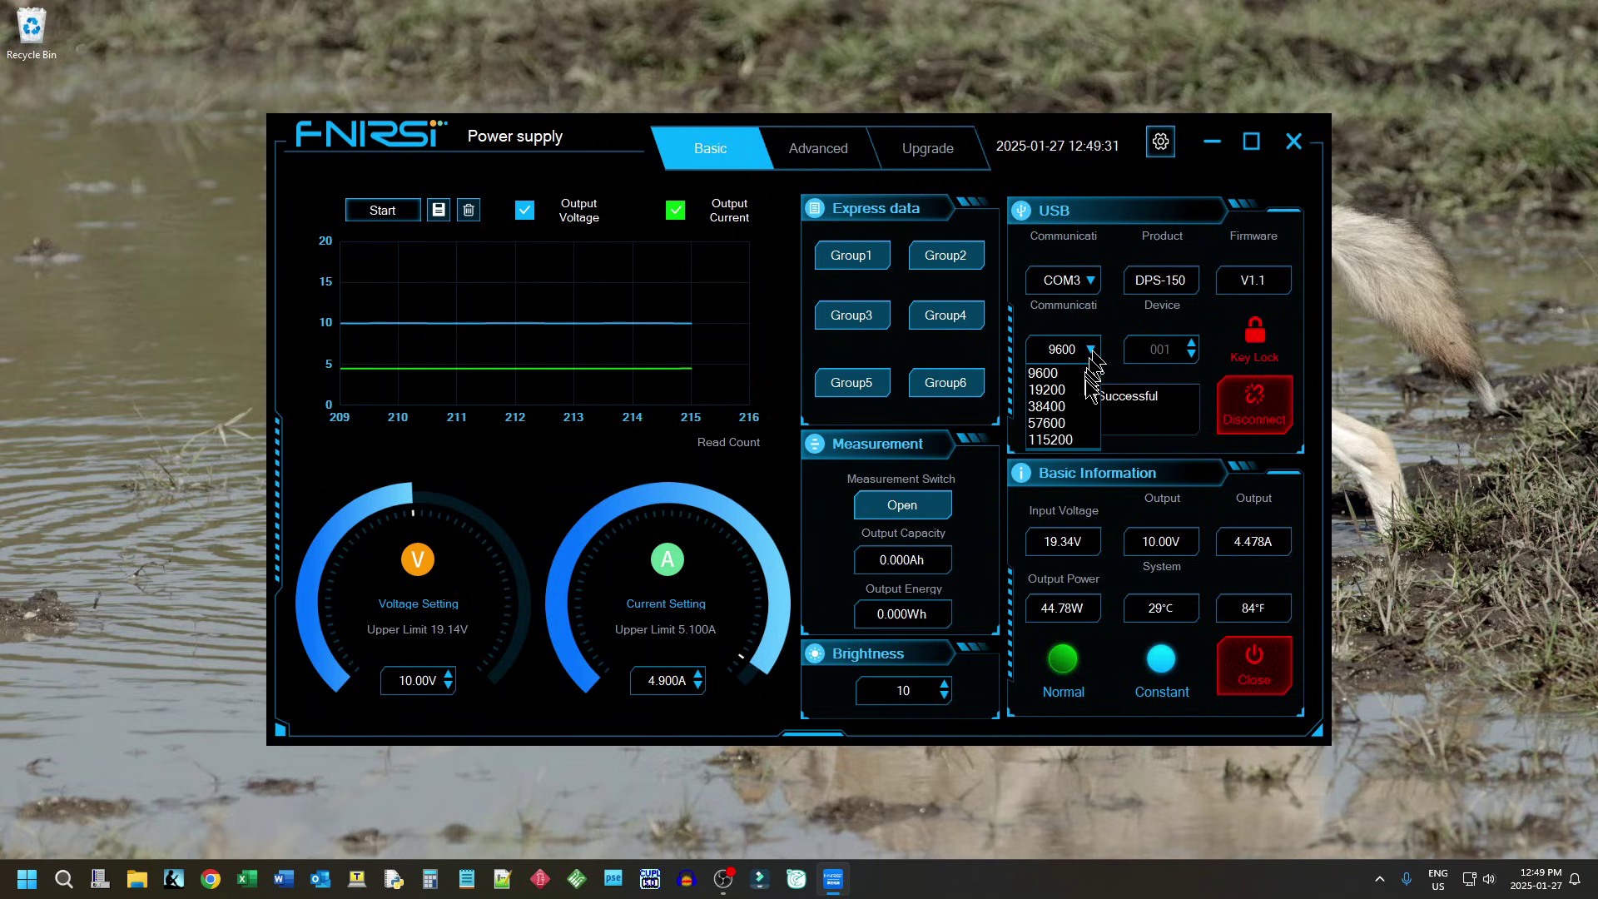
pyautogui.click(1066, 441)
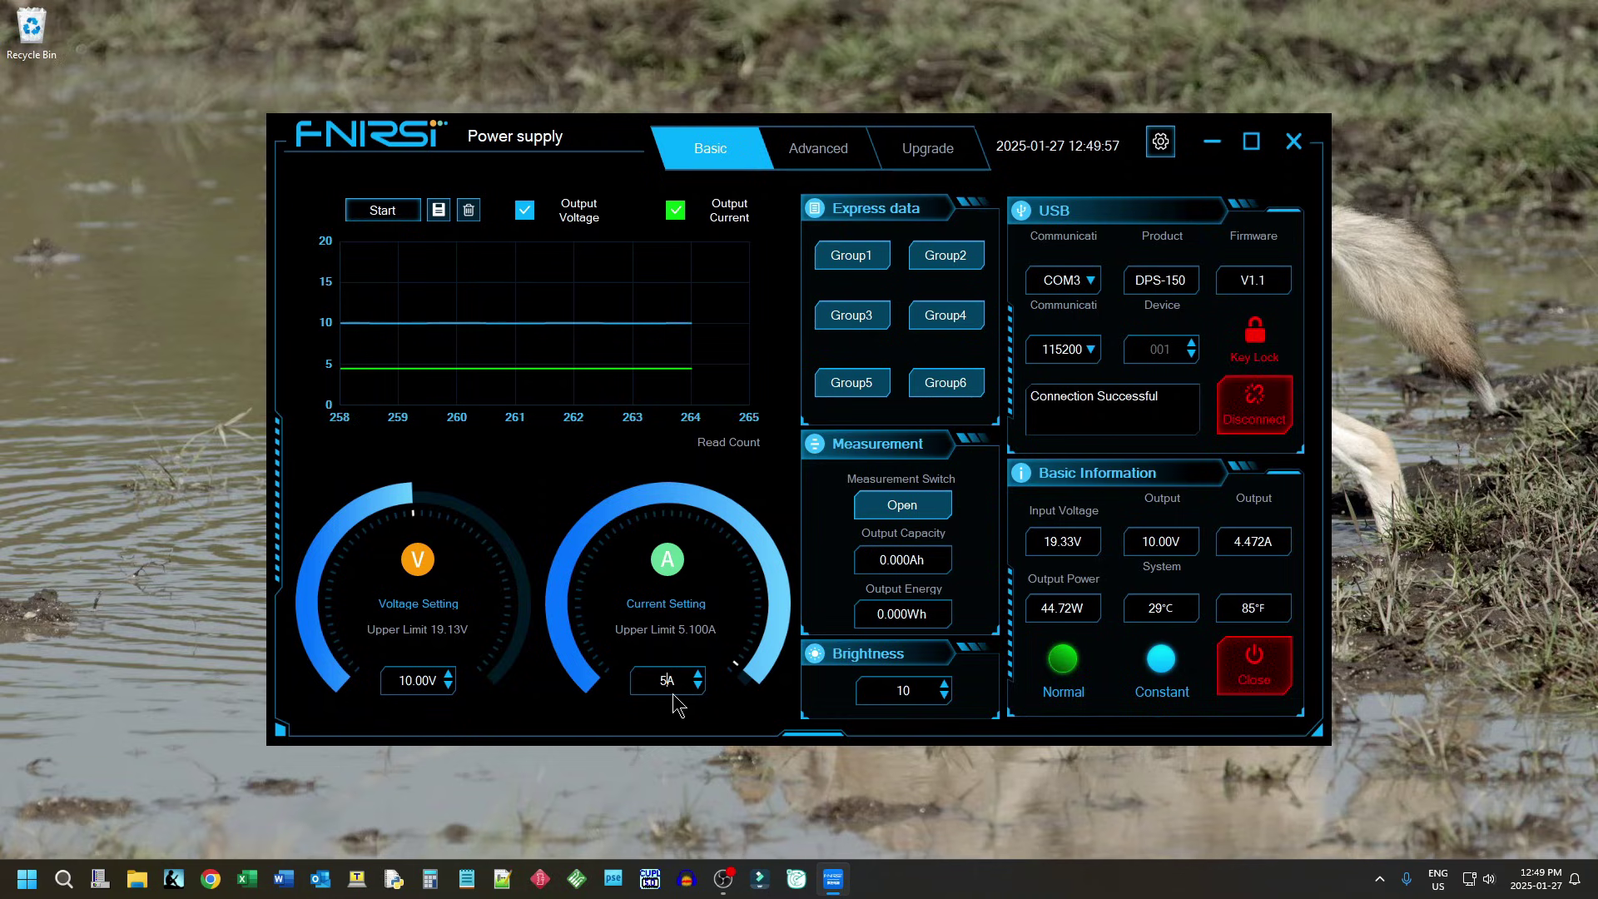
# - Apply the Group1 express data preset of 15.00 V and 5.000 A to the output
pyautogui.click(856, 262)
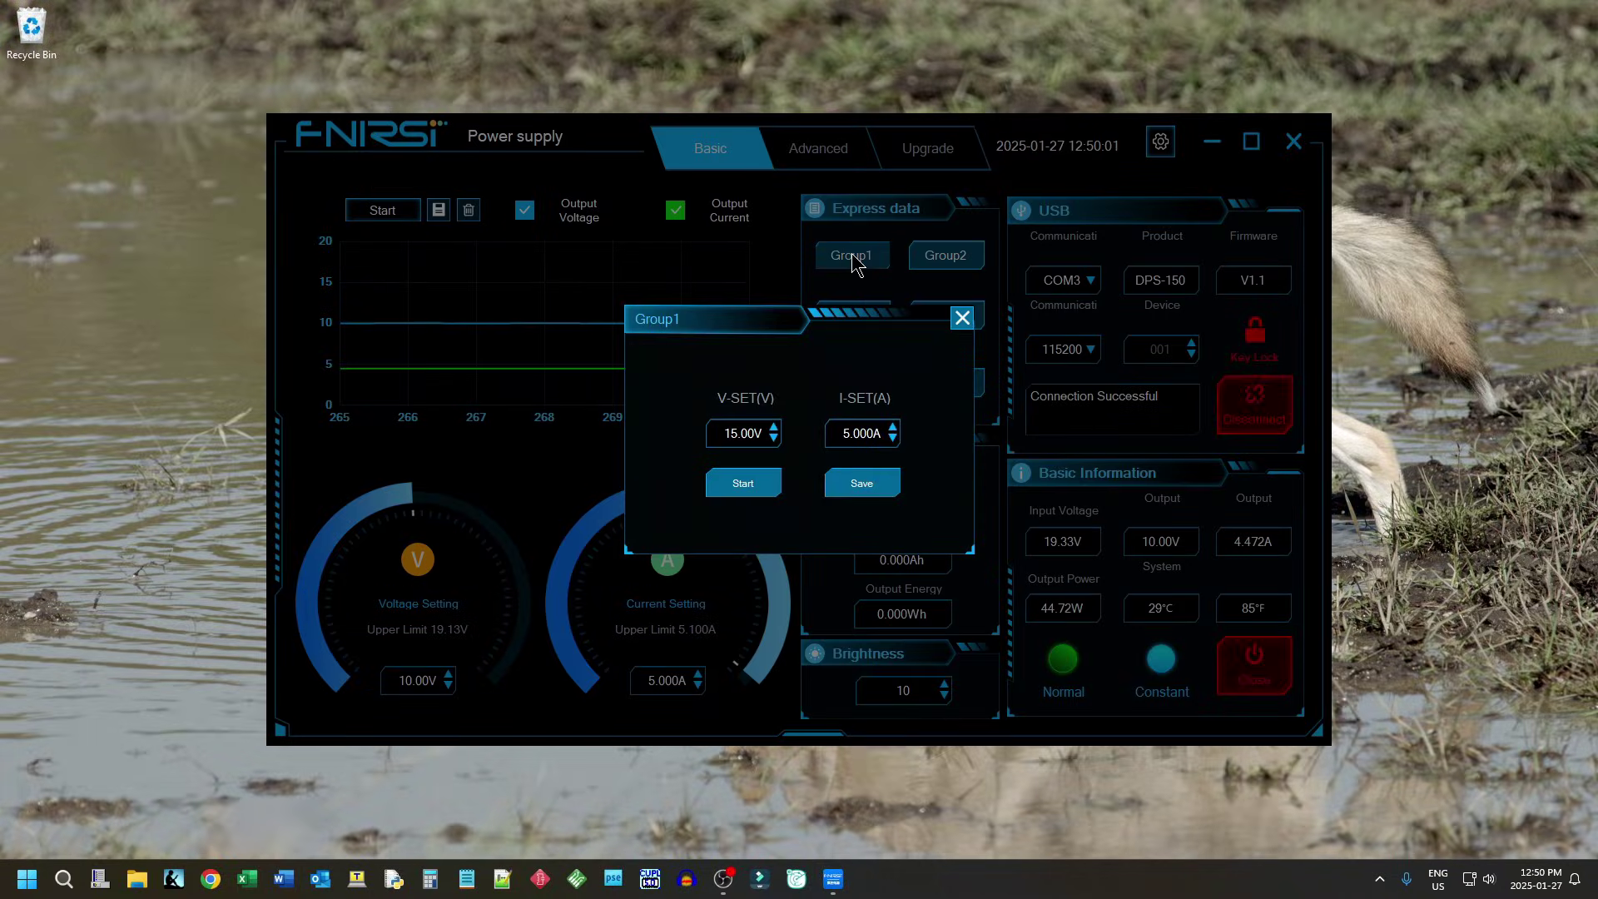
pyautogui.click(742, 484)
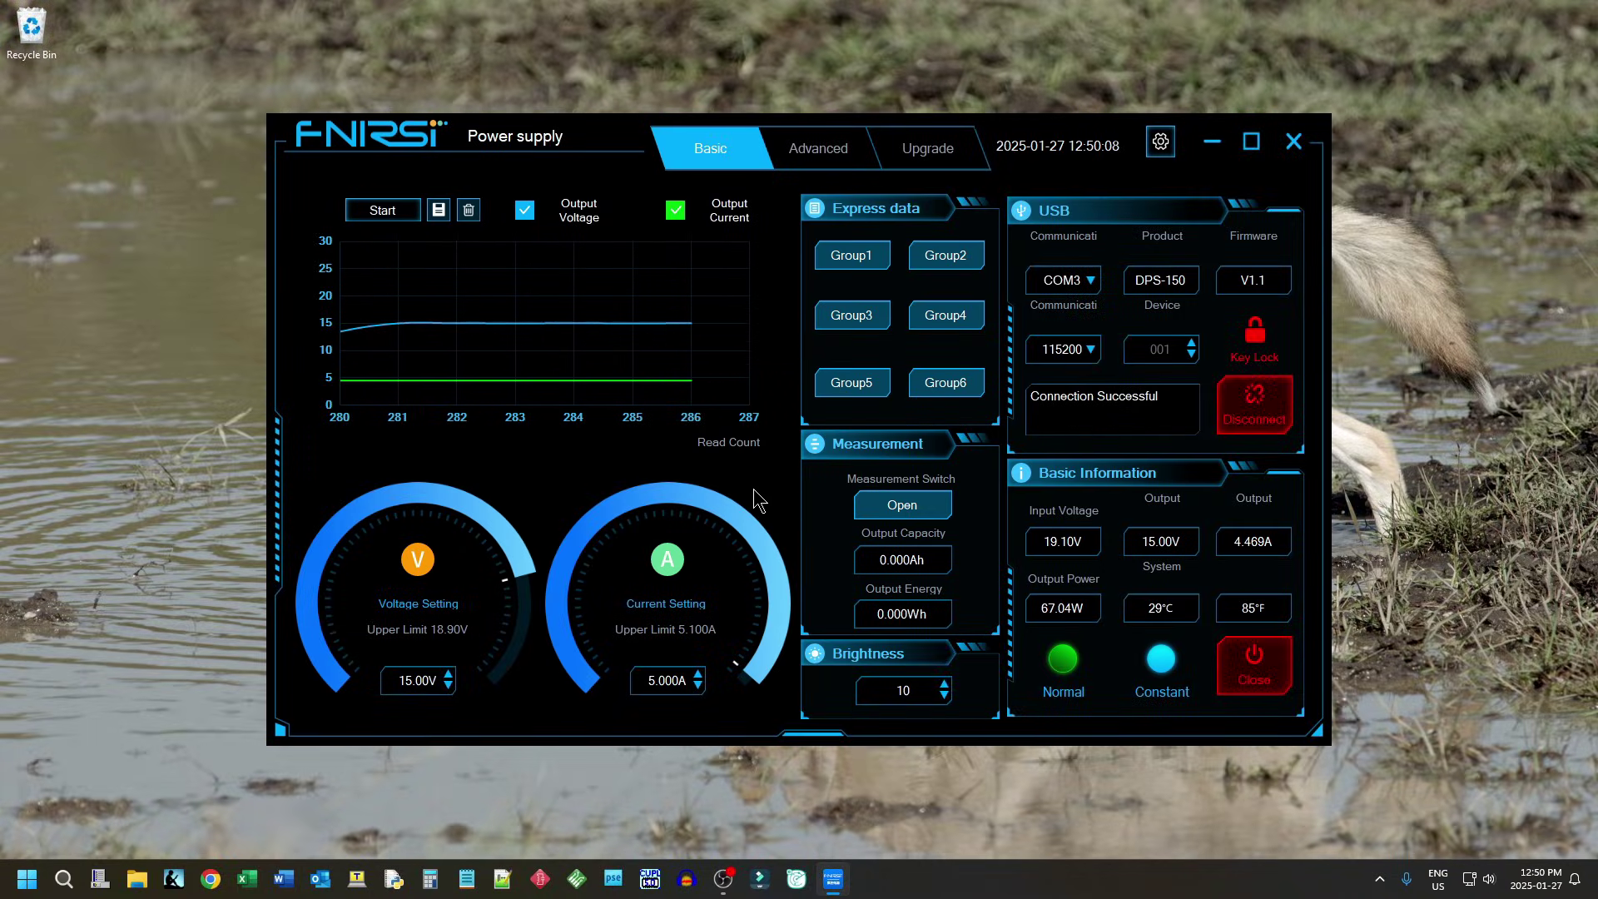
# - Apply the Group2 preset of 18.90 V and 5.000 A, followed by the Group5 preset of 3.00 V and 1.000 A
pyautogui.click(957, 268)
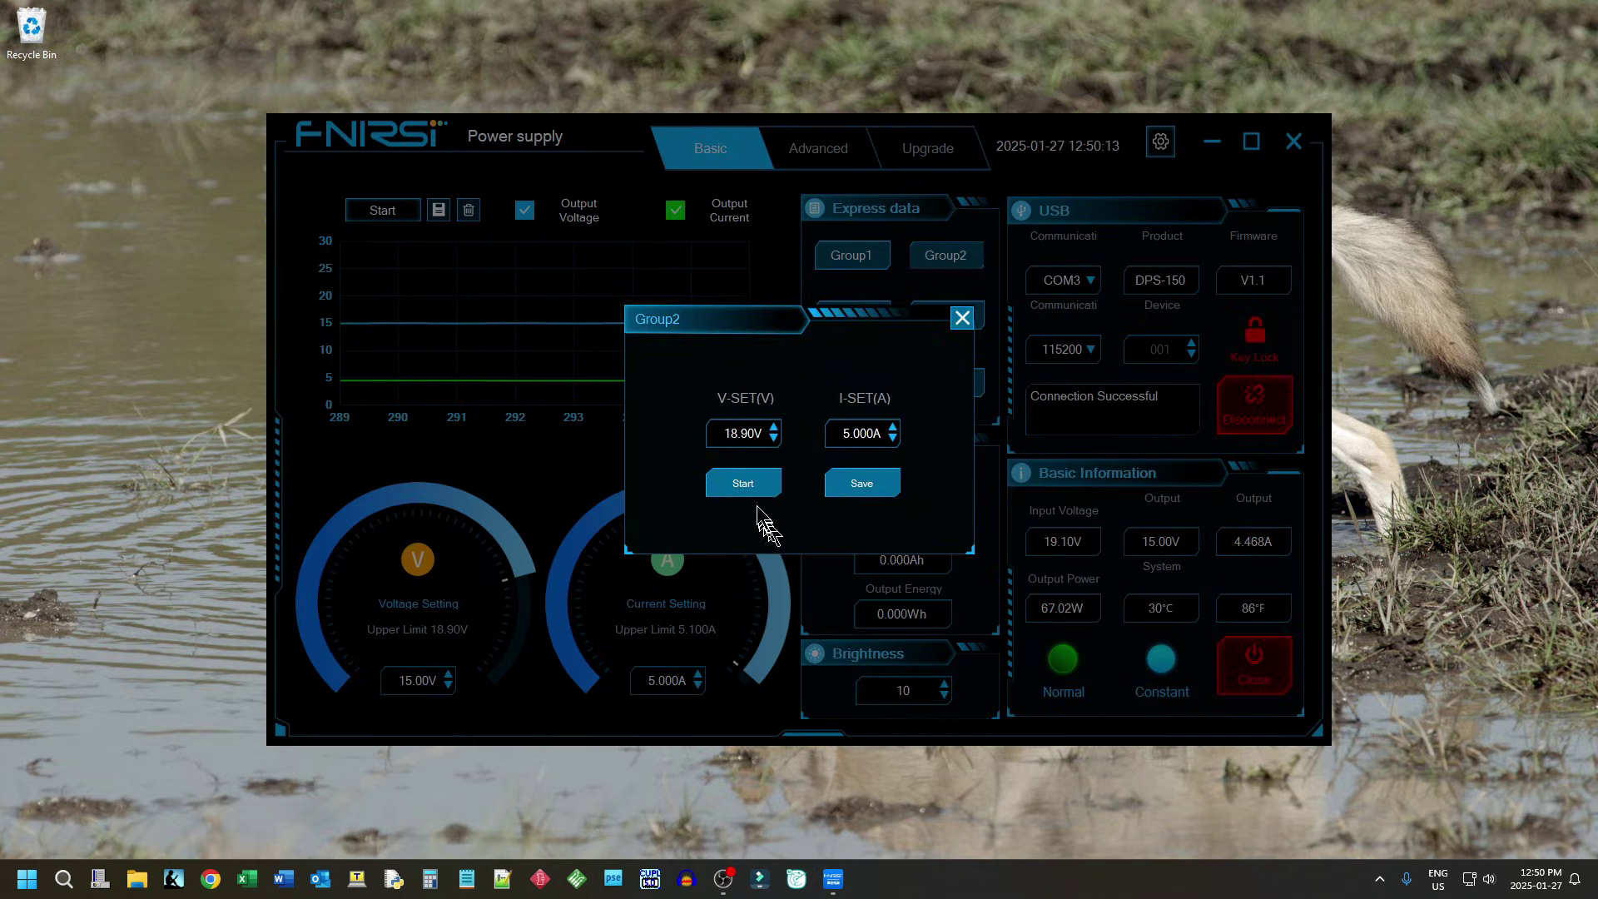
pyautogui.click(743, 484)
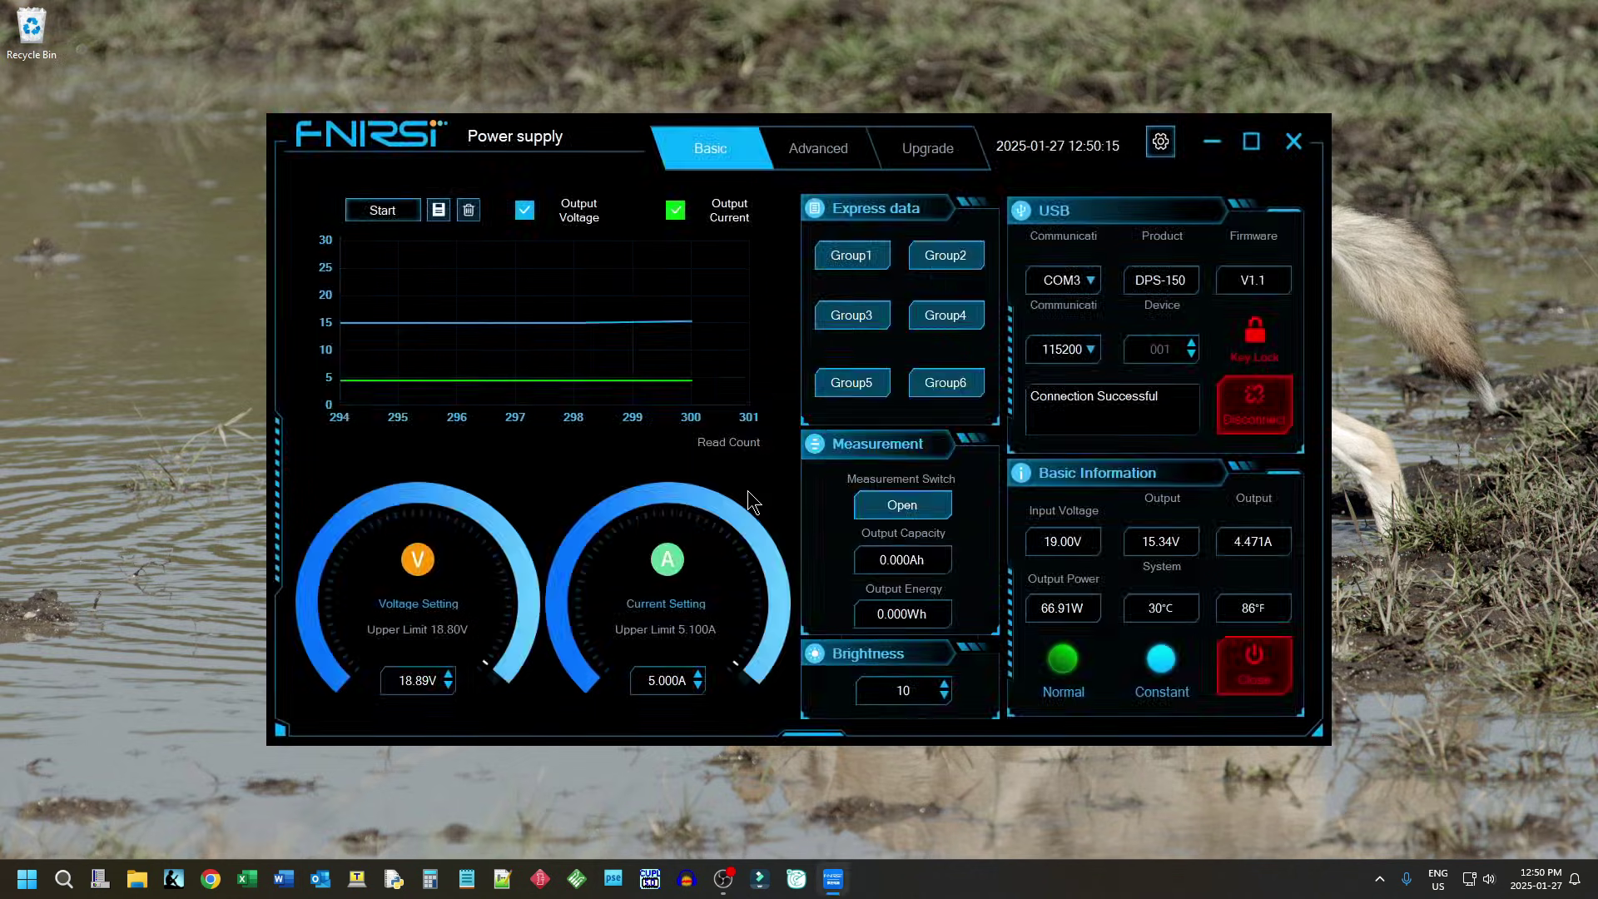
pyautogui.click(852, 383)
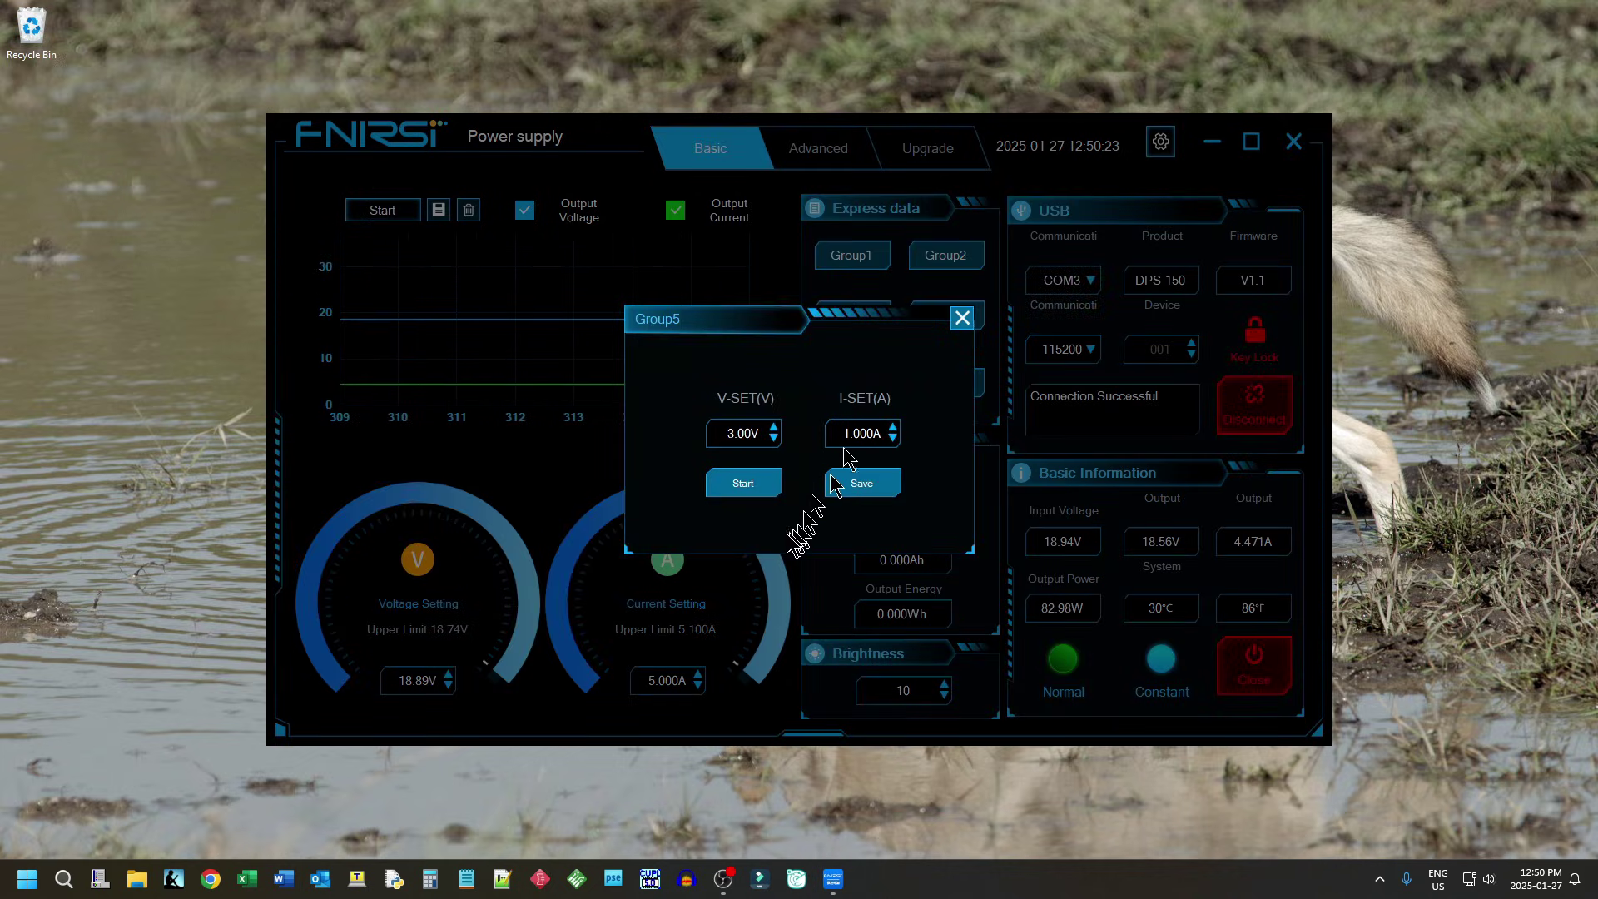
pyautogui.click(736, 491)
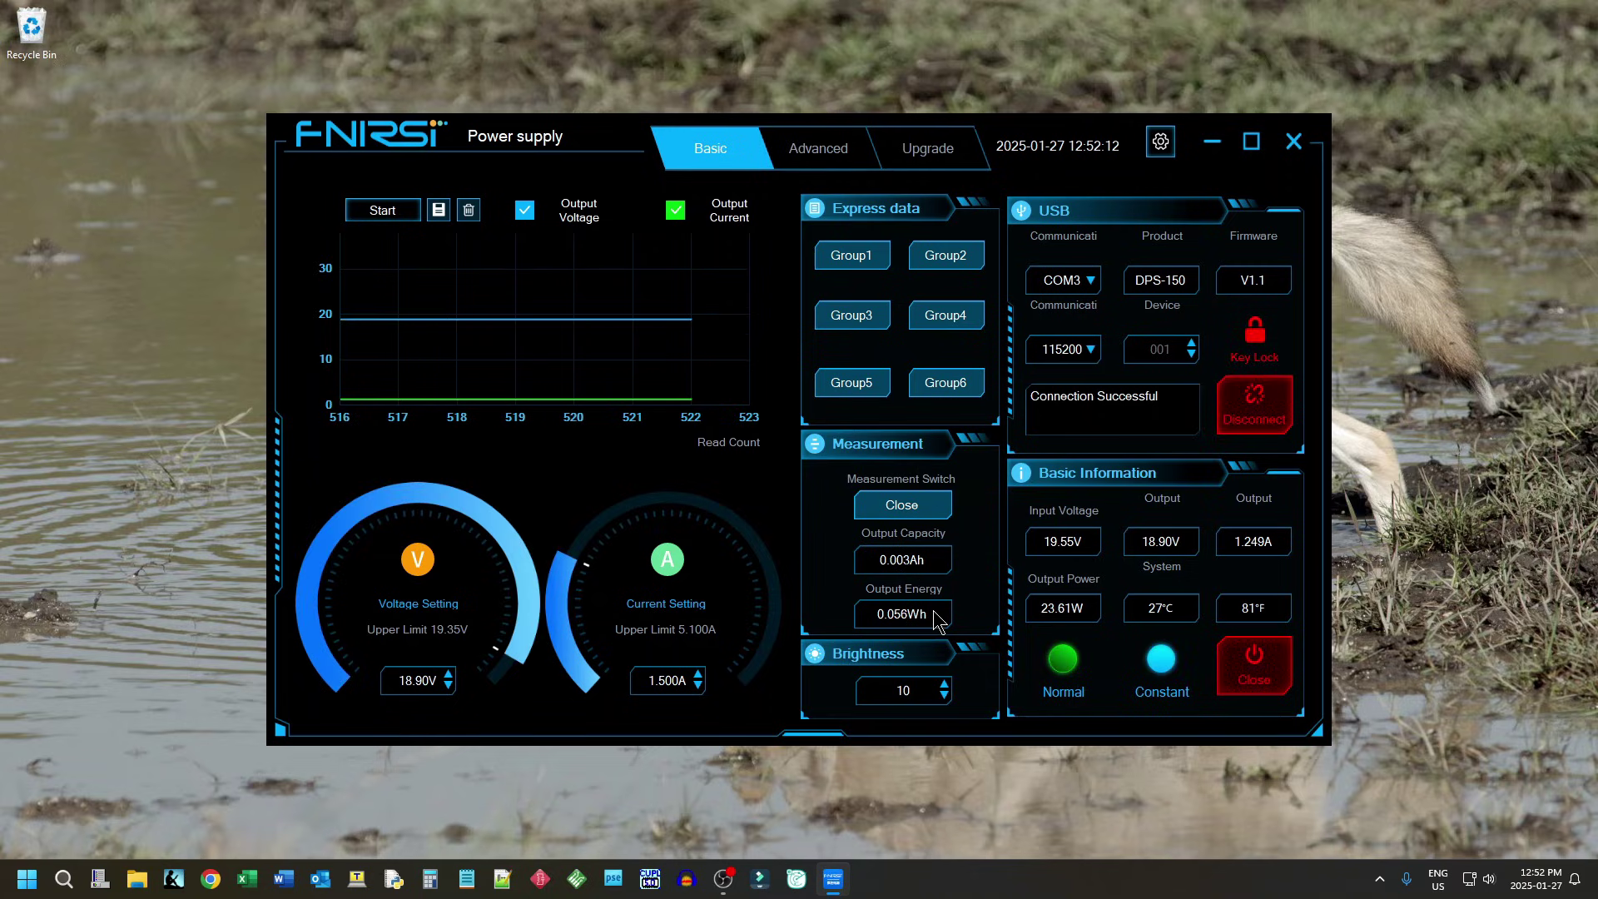
# - Switch the output capacity and energy measurement off and back on
pyautogui.click(925, 513)
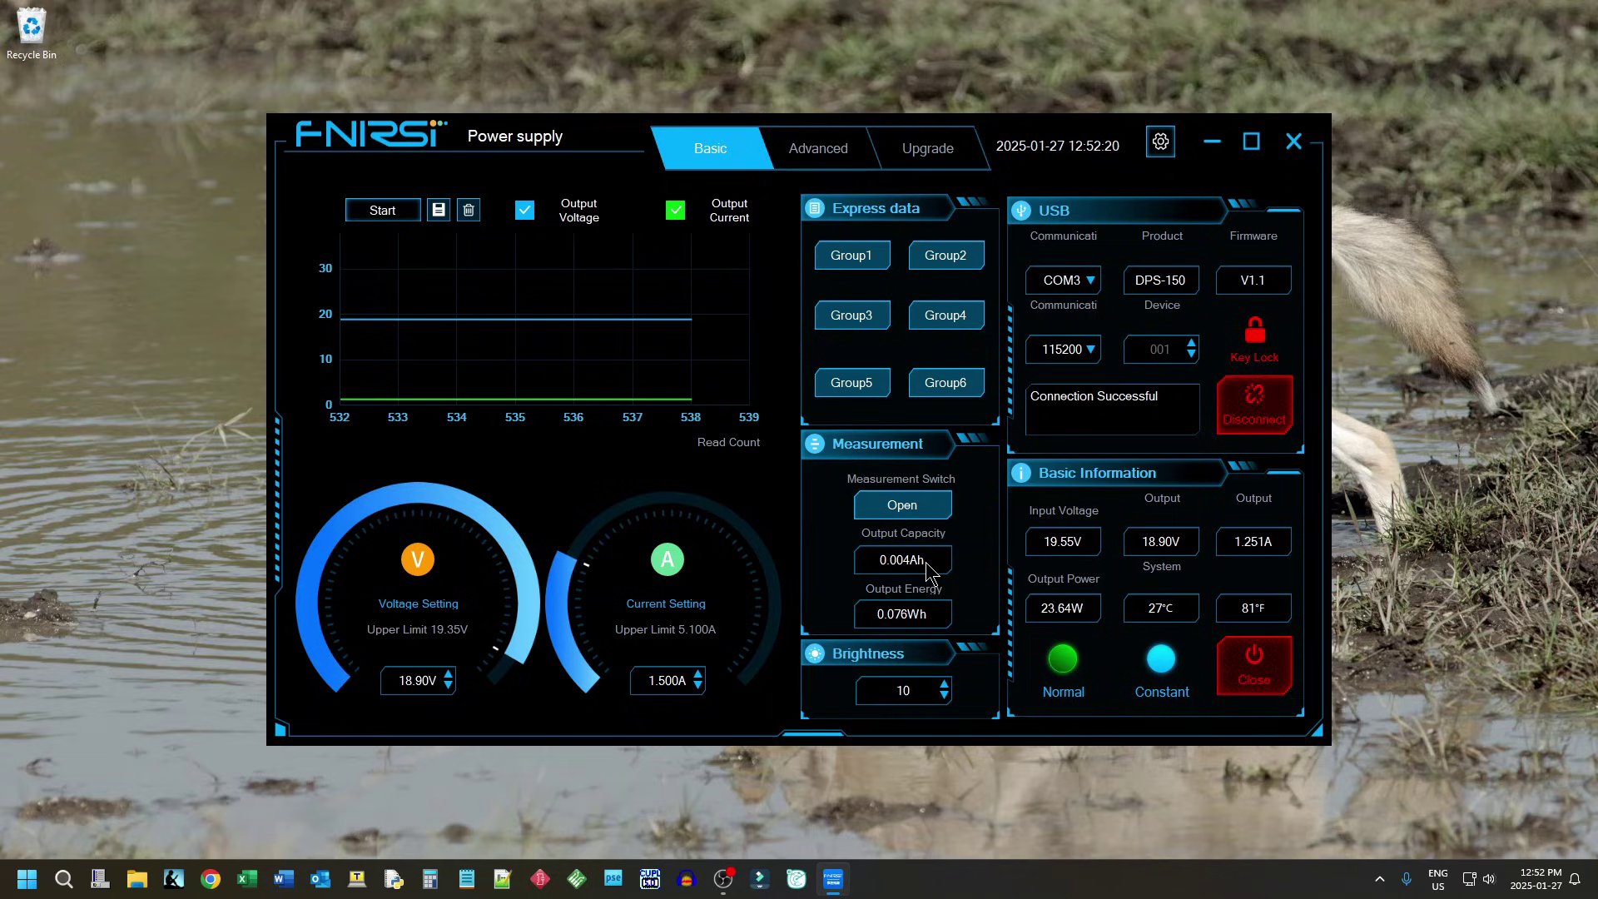
pyautogui.click(911, 506)
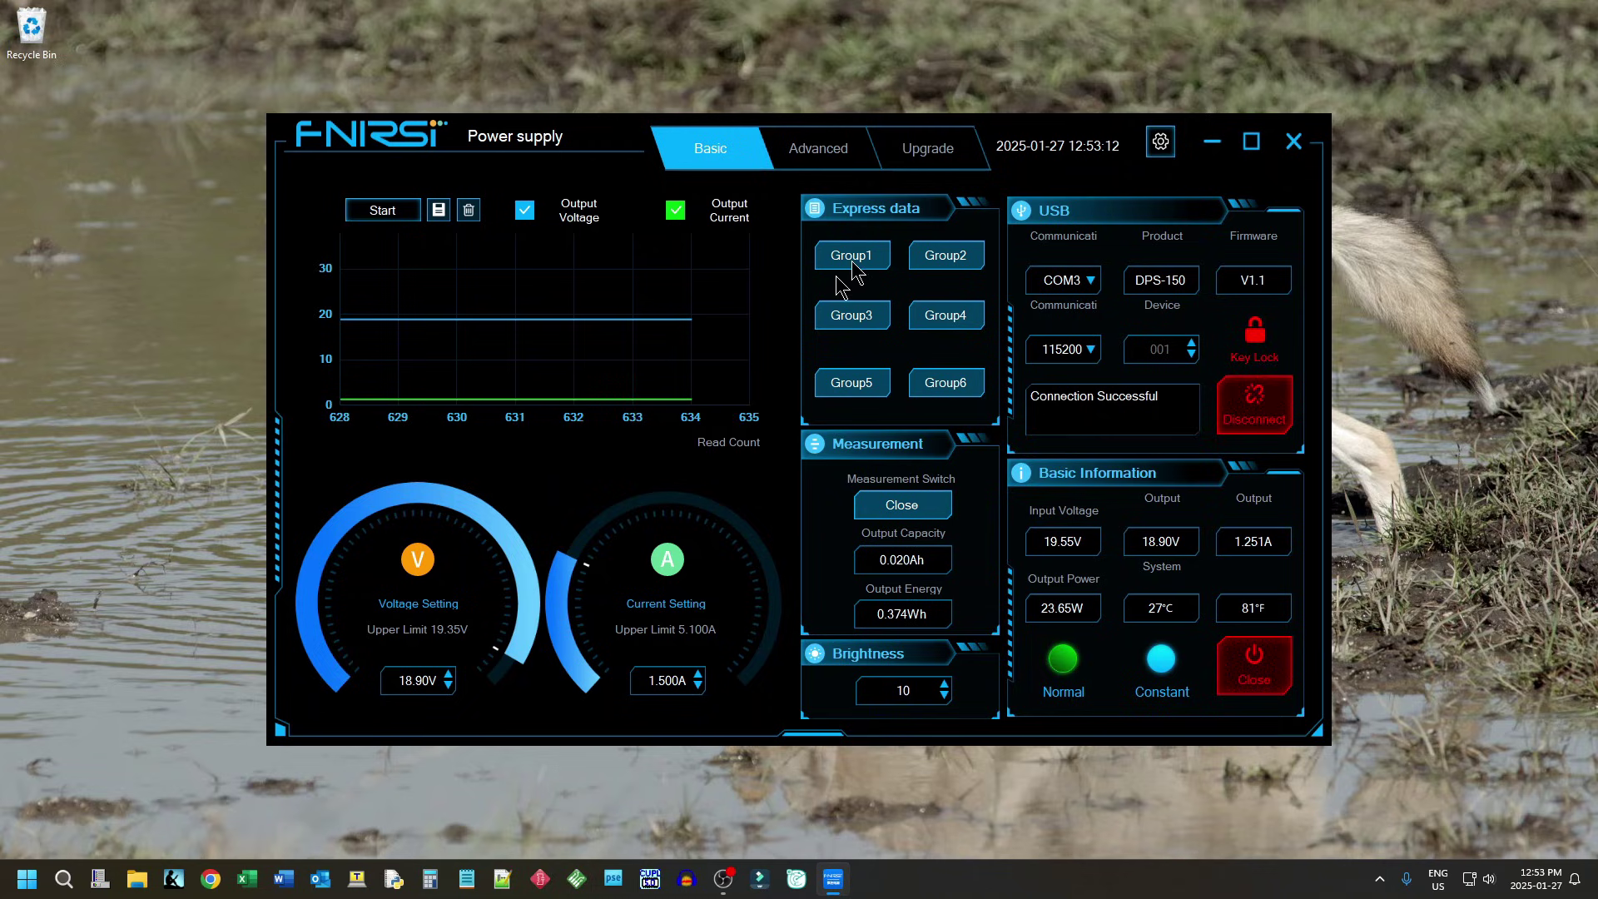
# - Record the output readings from the advanced page and save the log to the Desktop as test.xlsx
pyautogui.click(818, 148)
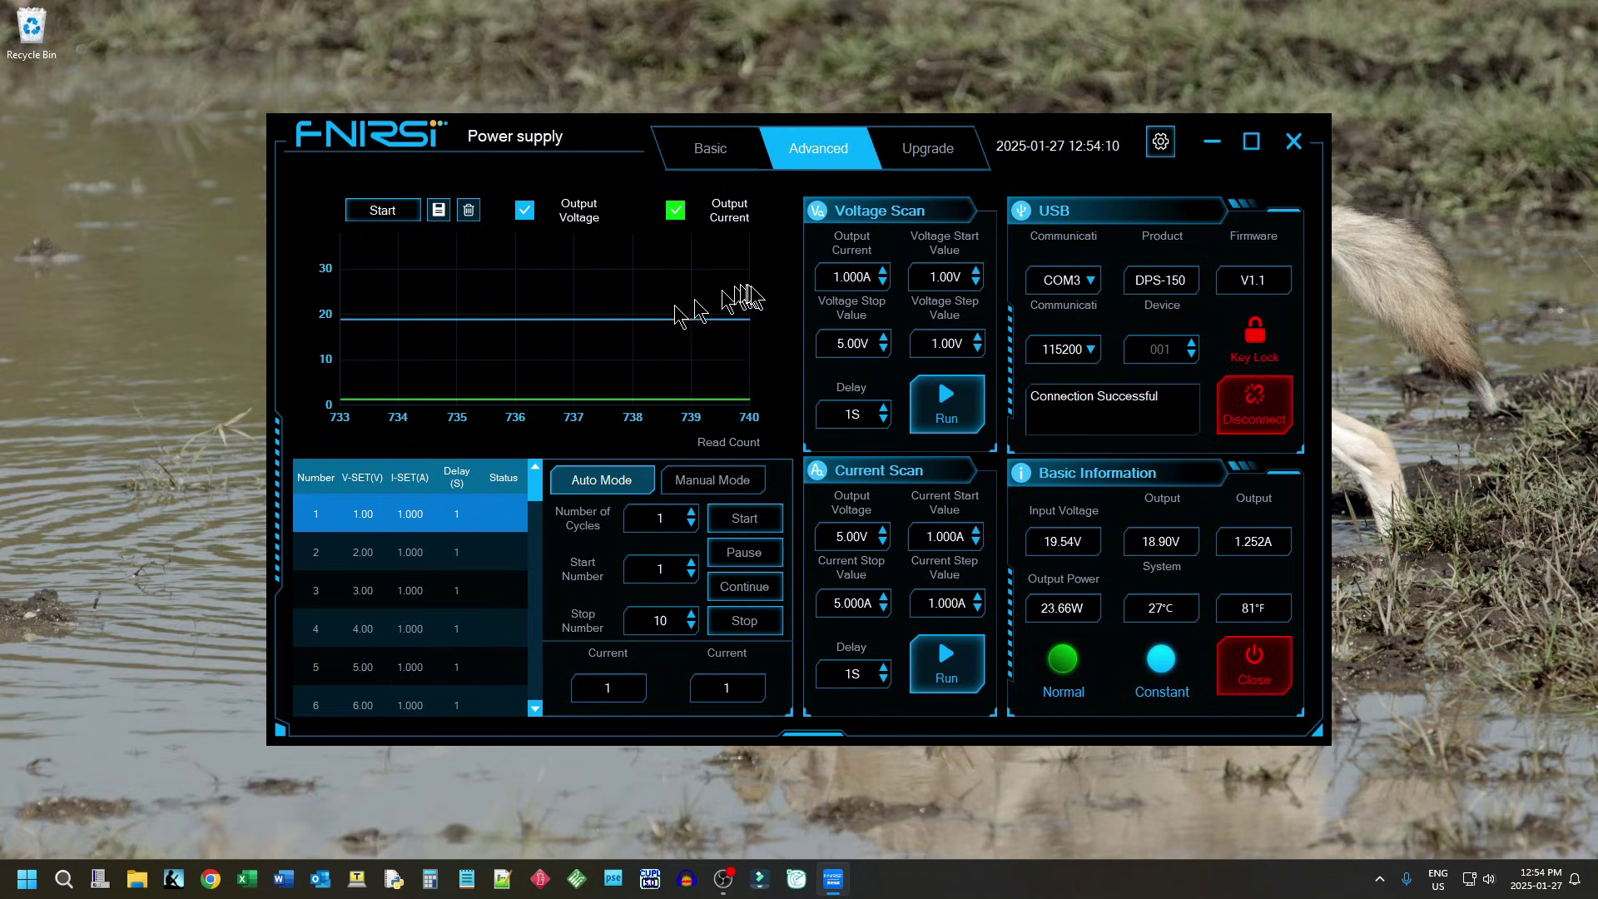
pyautogui.click(381, 216)
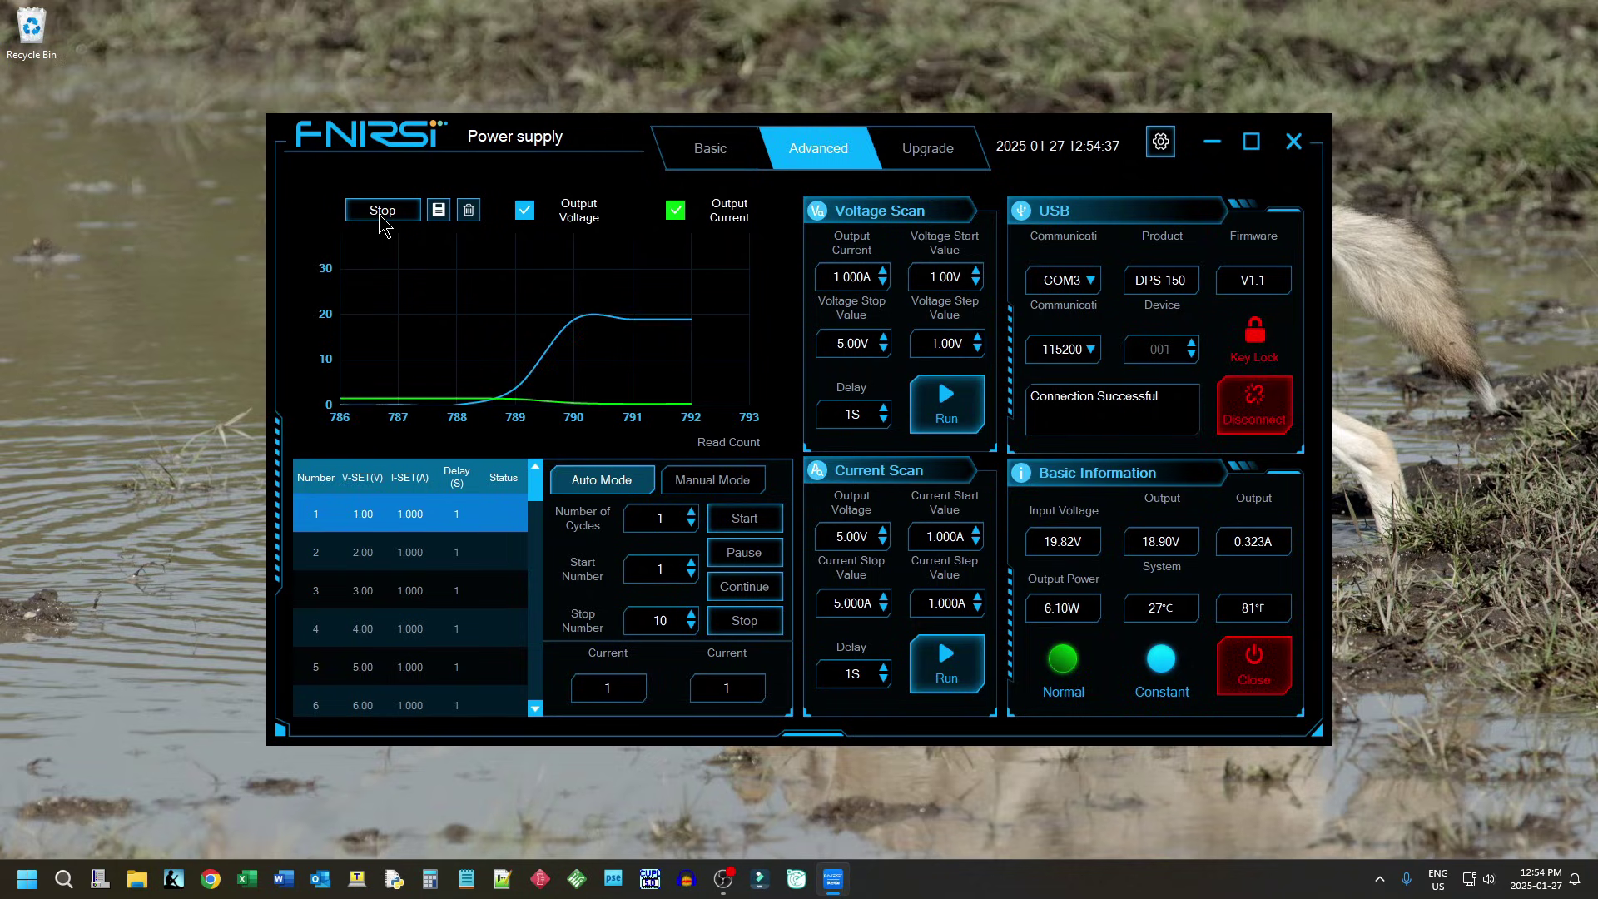
pyautogui.click(439, 209)
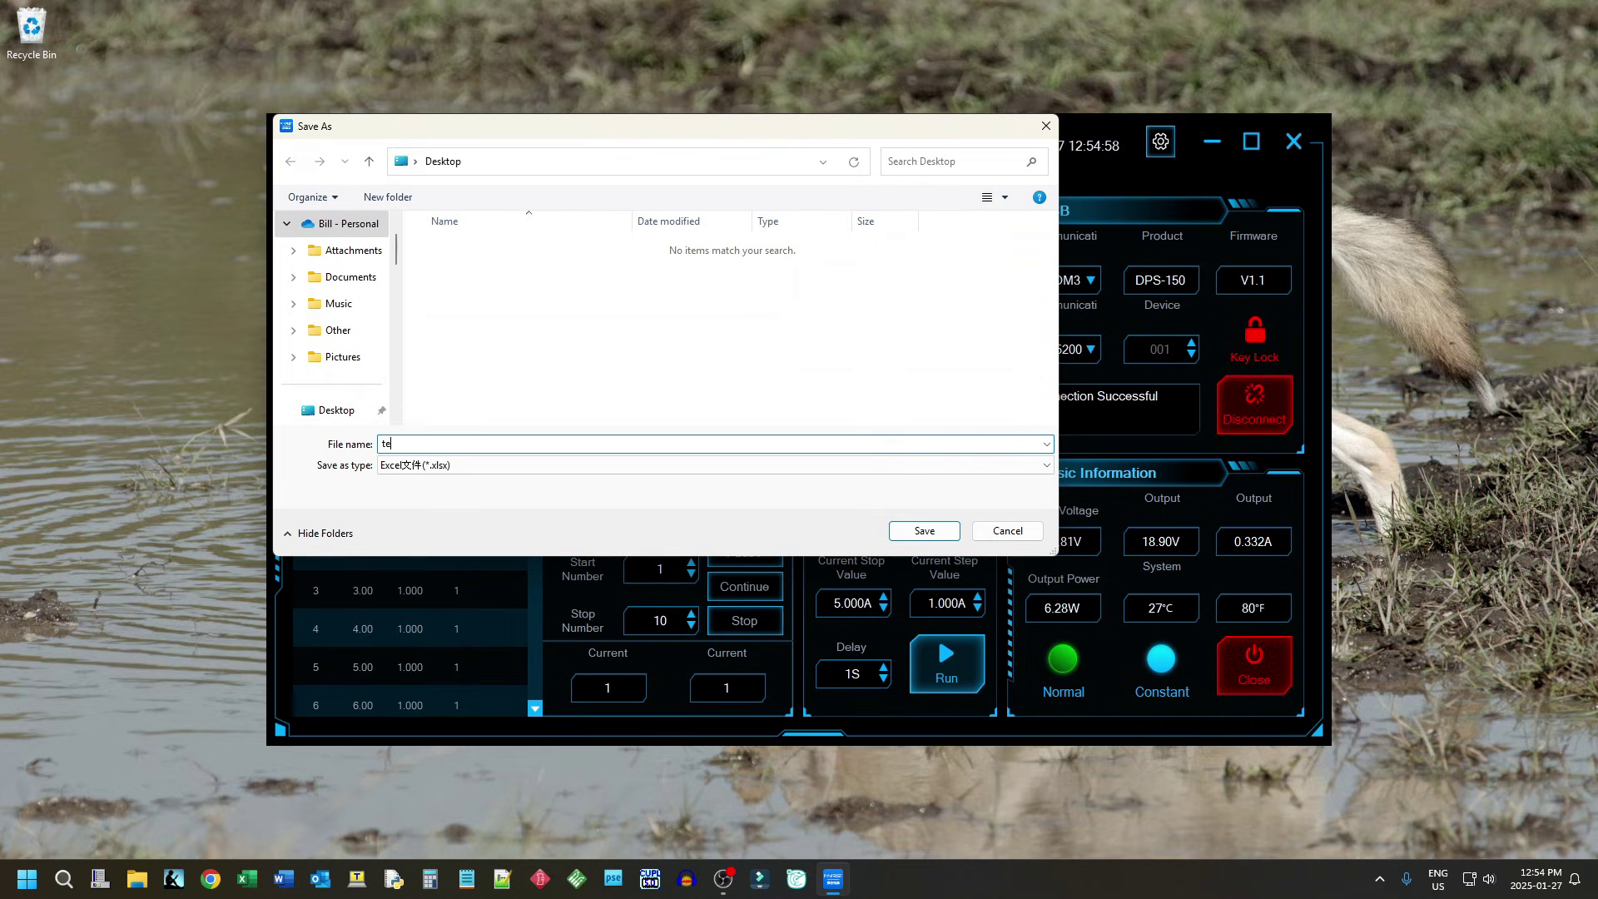
pyautogui.click(922, 531)
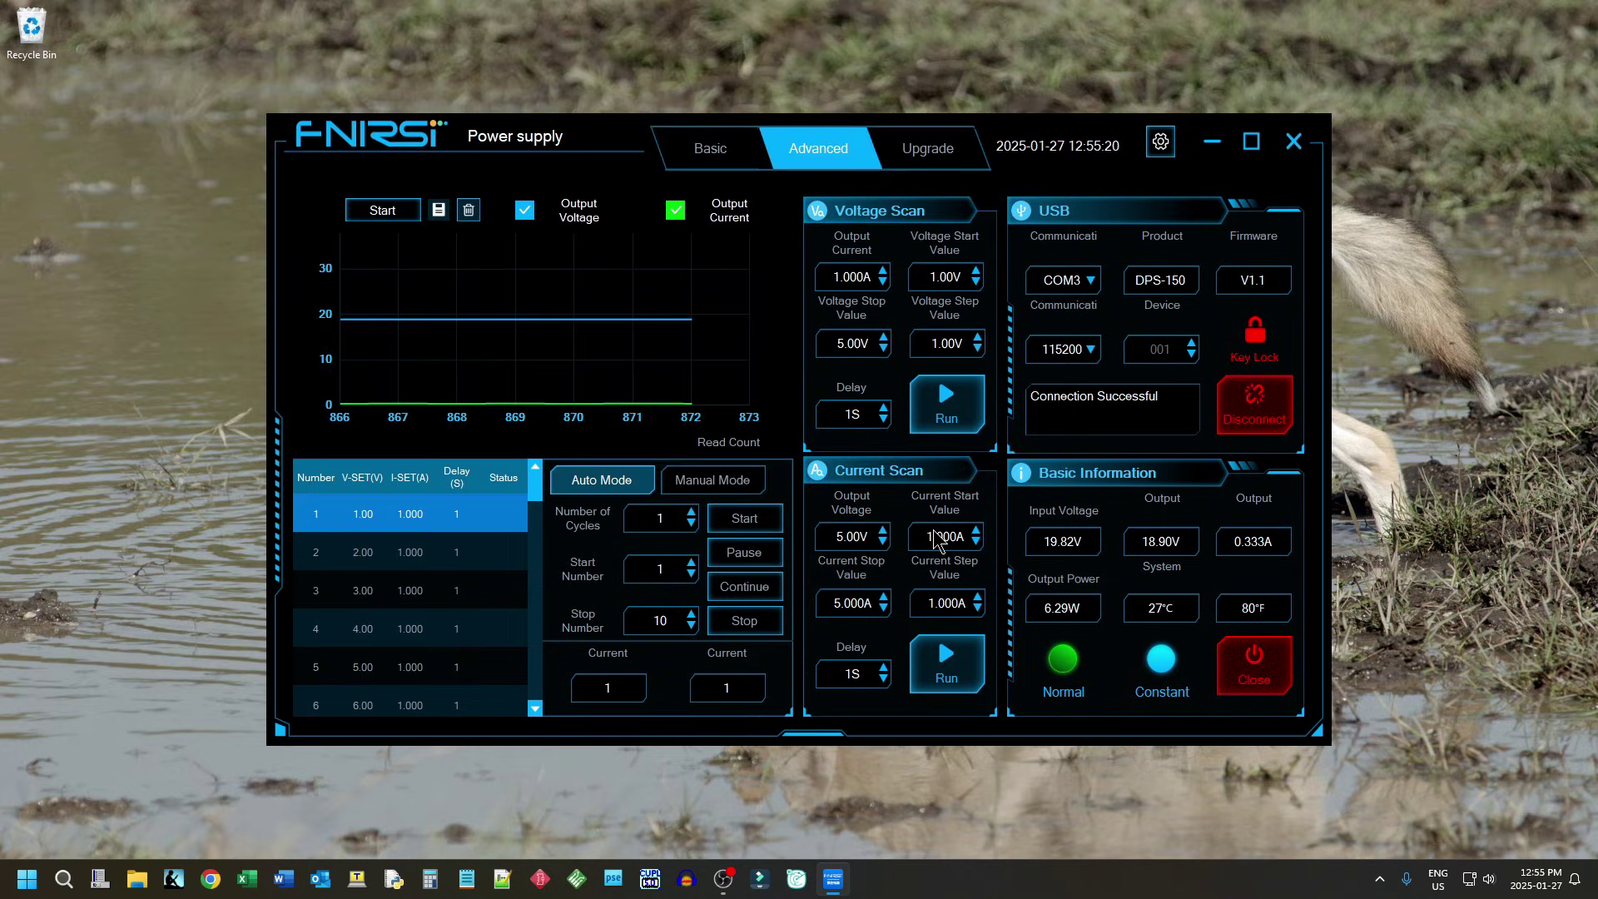
pyautogui.click(827, 529)
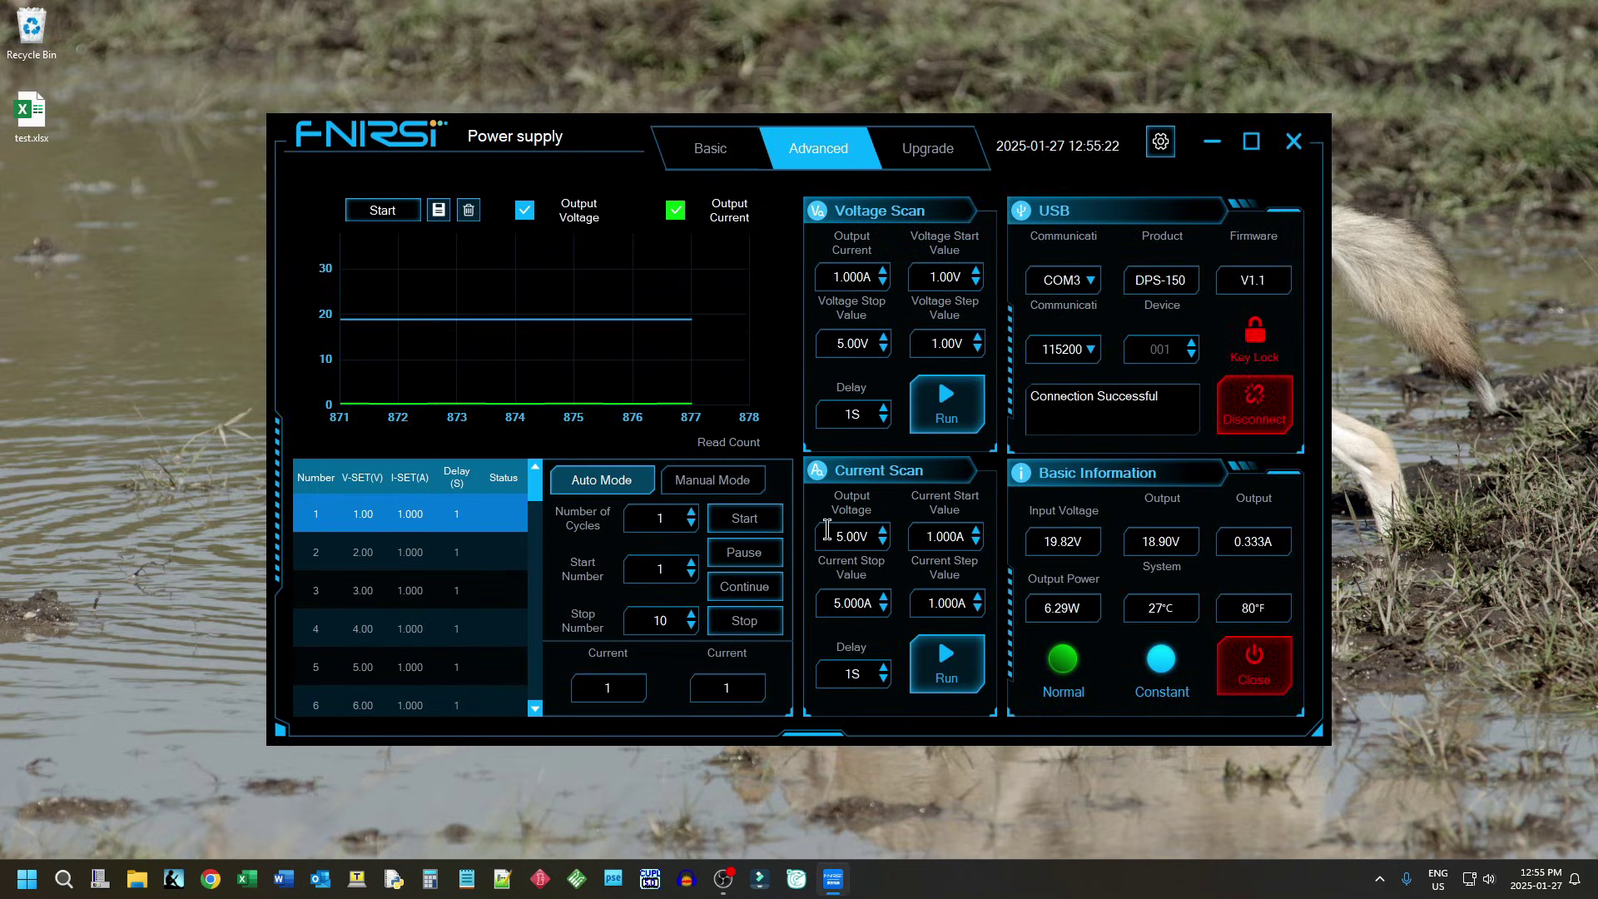
# - Open test.xlsx from the Desktop in Excel, examine the logged times, voltages, currents and output modes, and close it
pyautogui.doubleClick(33, 129)
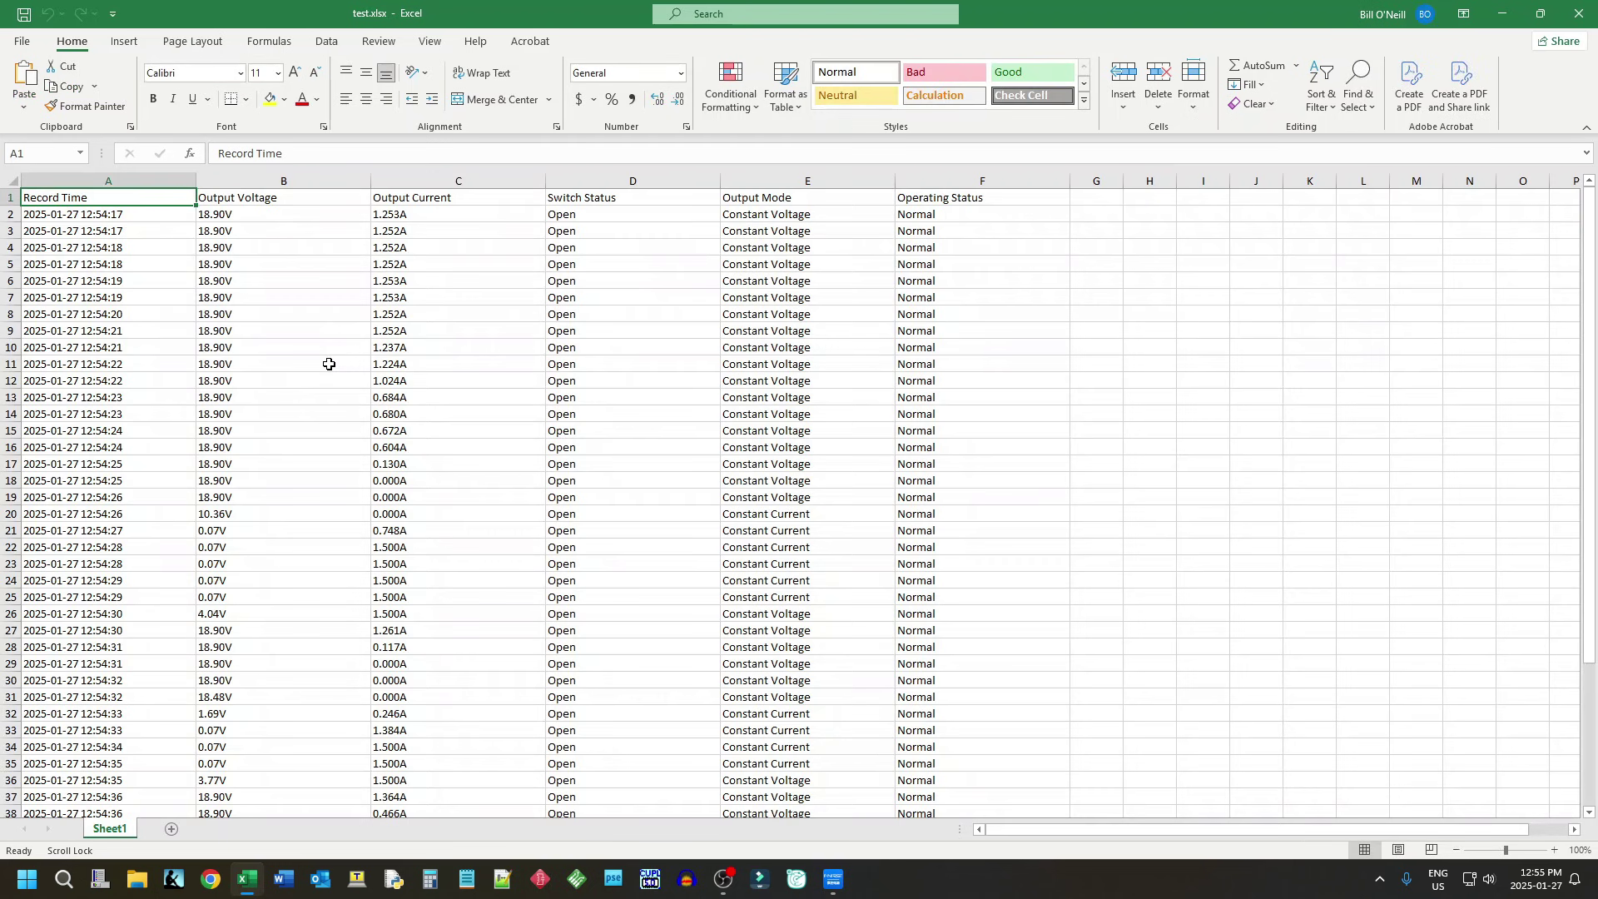
pyautogui.scroll(-6, 329, 364)
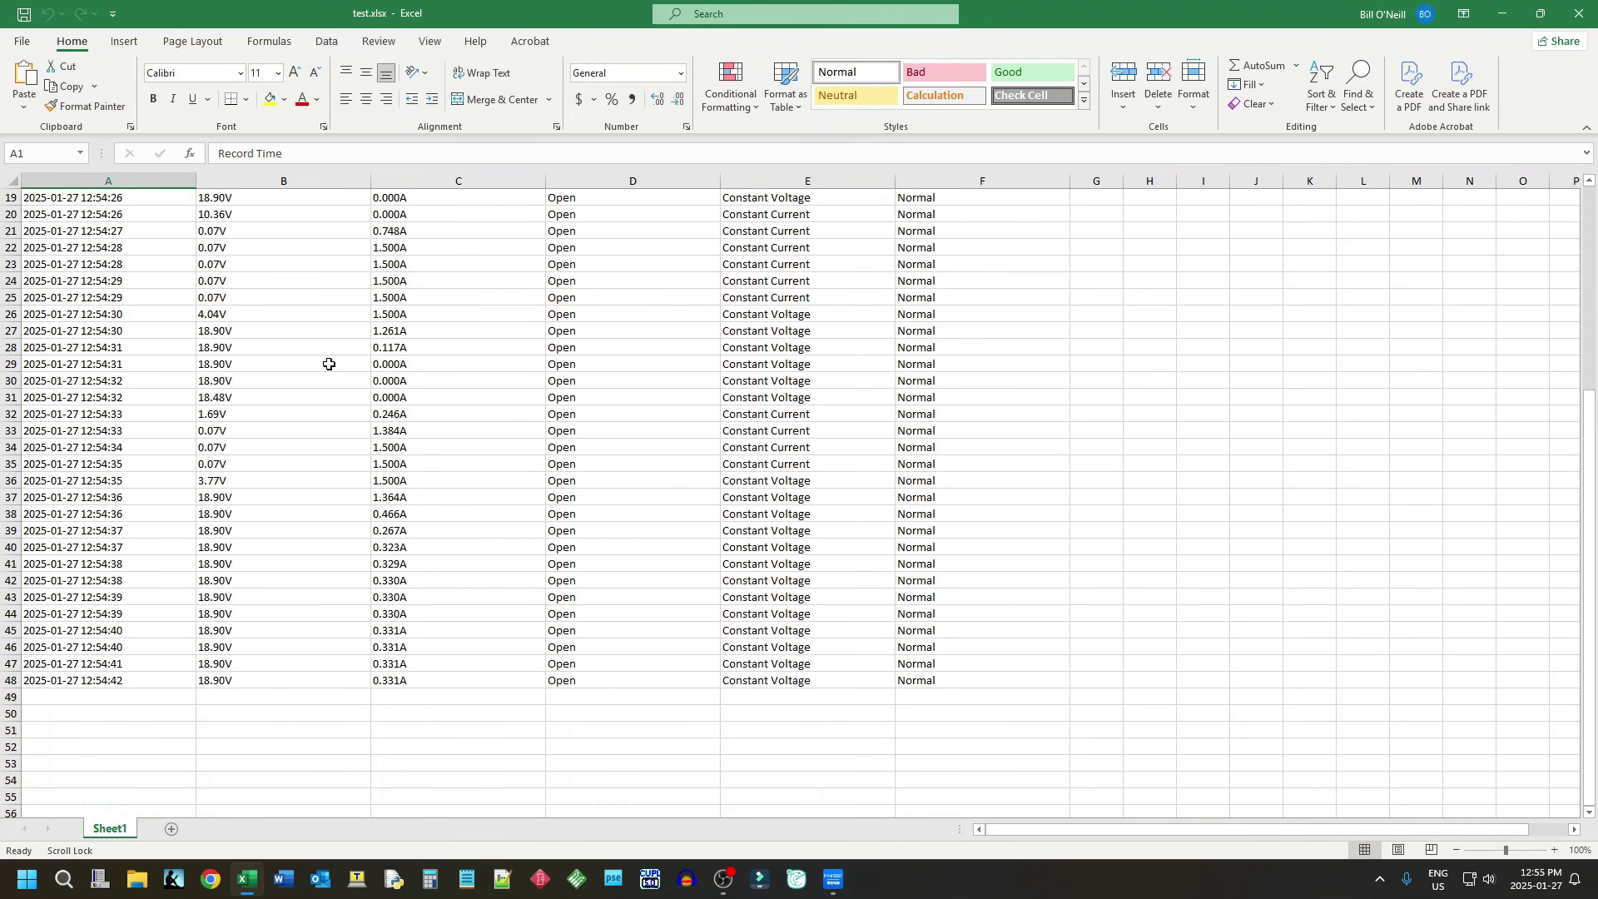
pyautogui.scroll(6, 329, 364)
pyautogui.scroll(-1, 330, 363)
pyautogui.scroll(1, 330, 364)
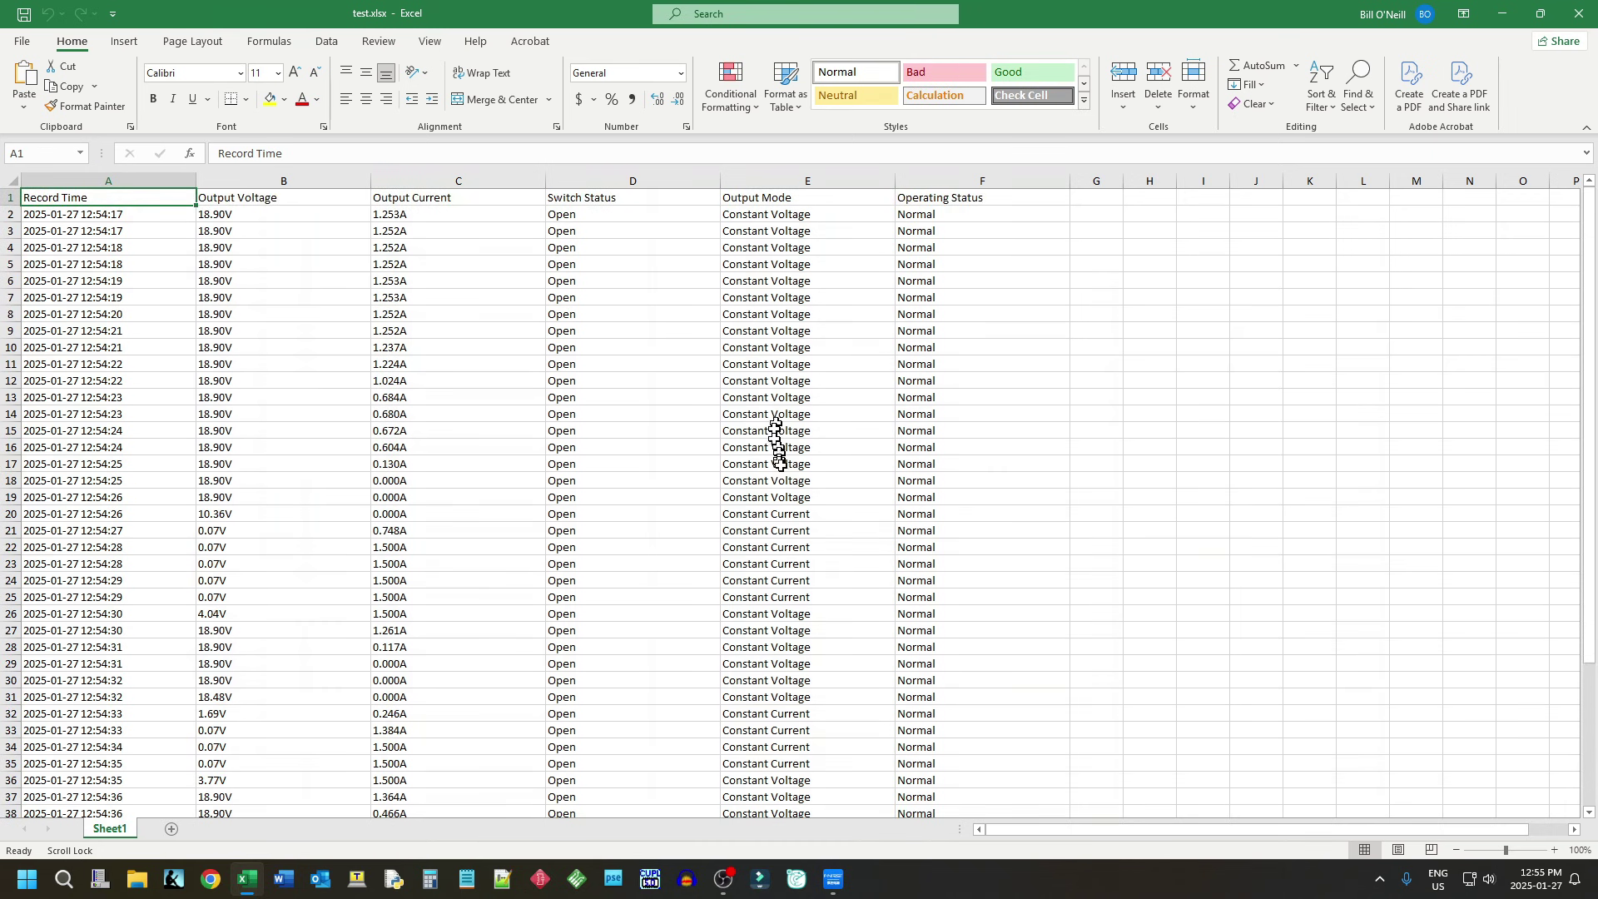
pyautogui.scroll(-2, 814, 635)
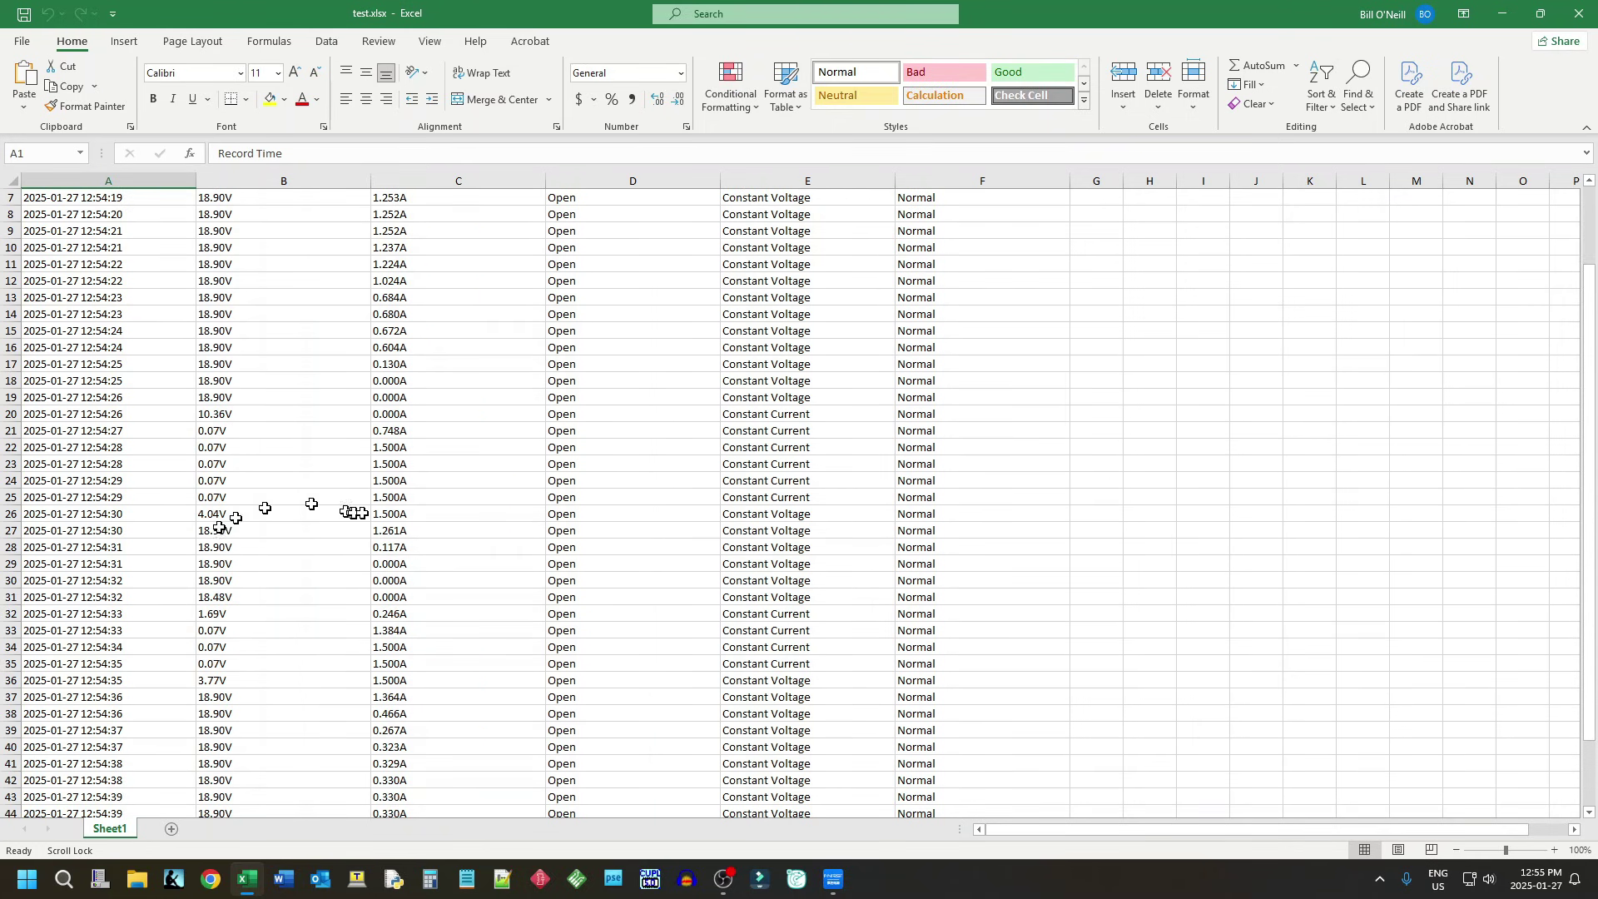
pyautogui.scroll(2, 350, 508)
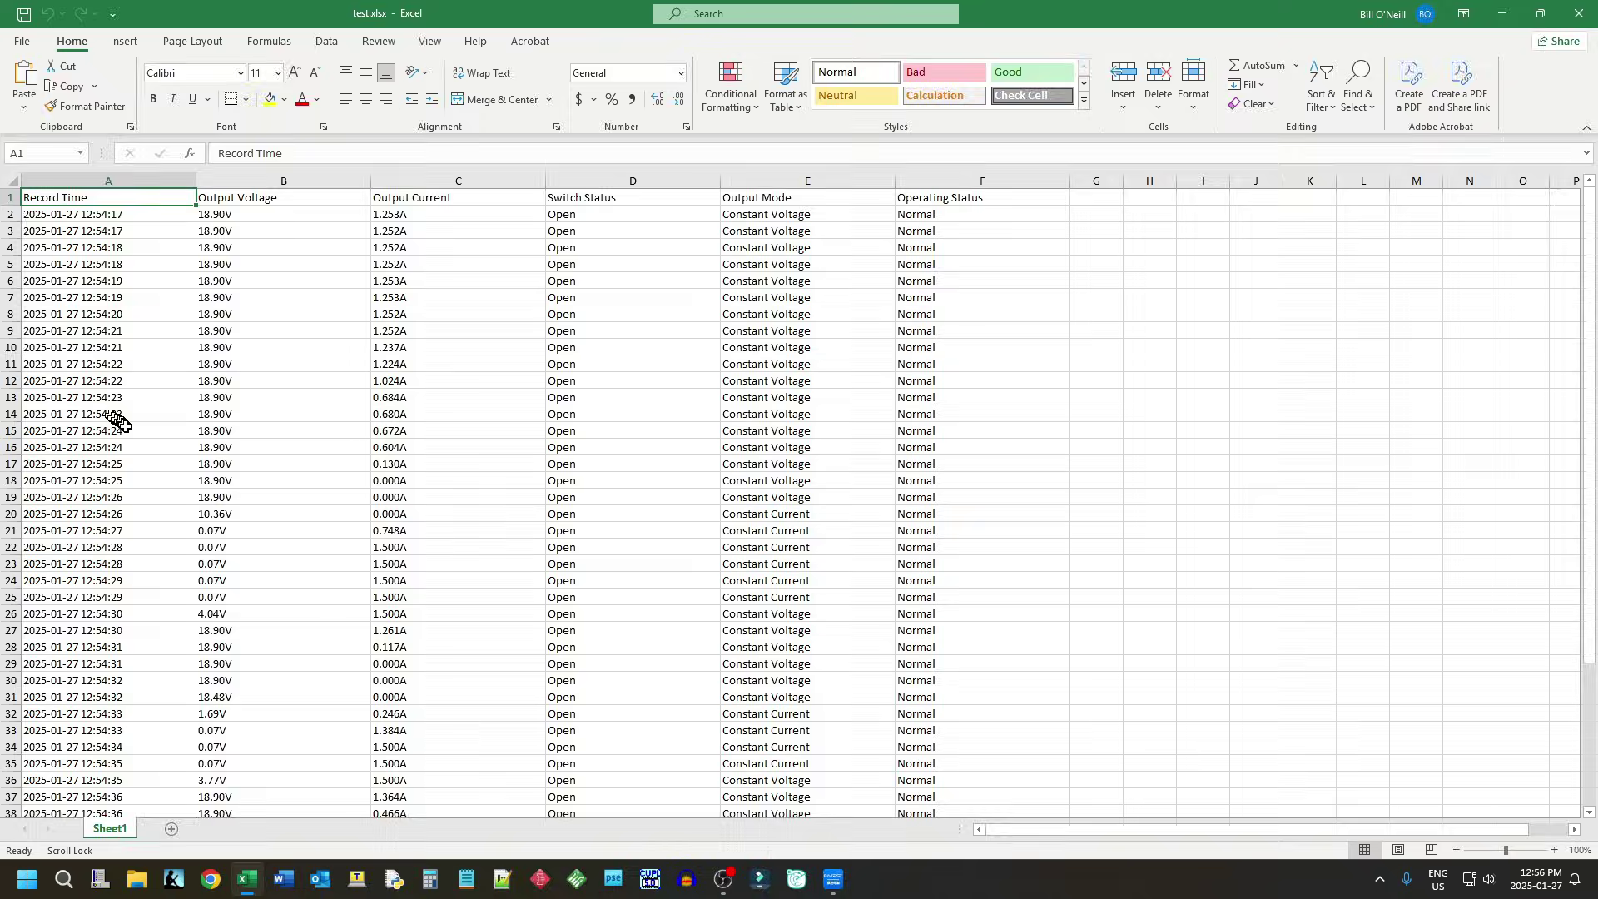
pyautogui.hotkey('alt', 'F4')
# - Hide the output voltage curve on the graph and show it again
pyautogui.click(523, 213)
pyautogui.click(523, 215)
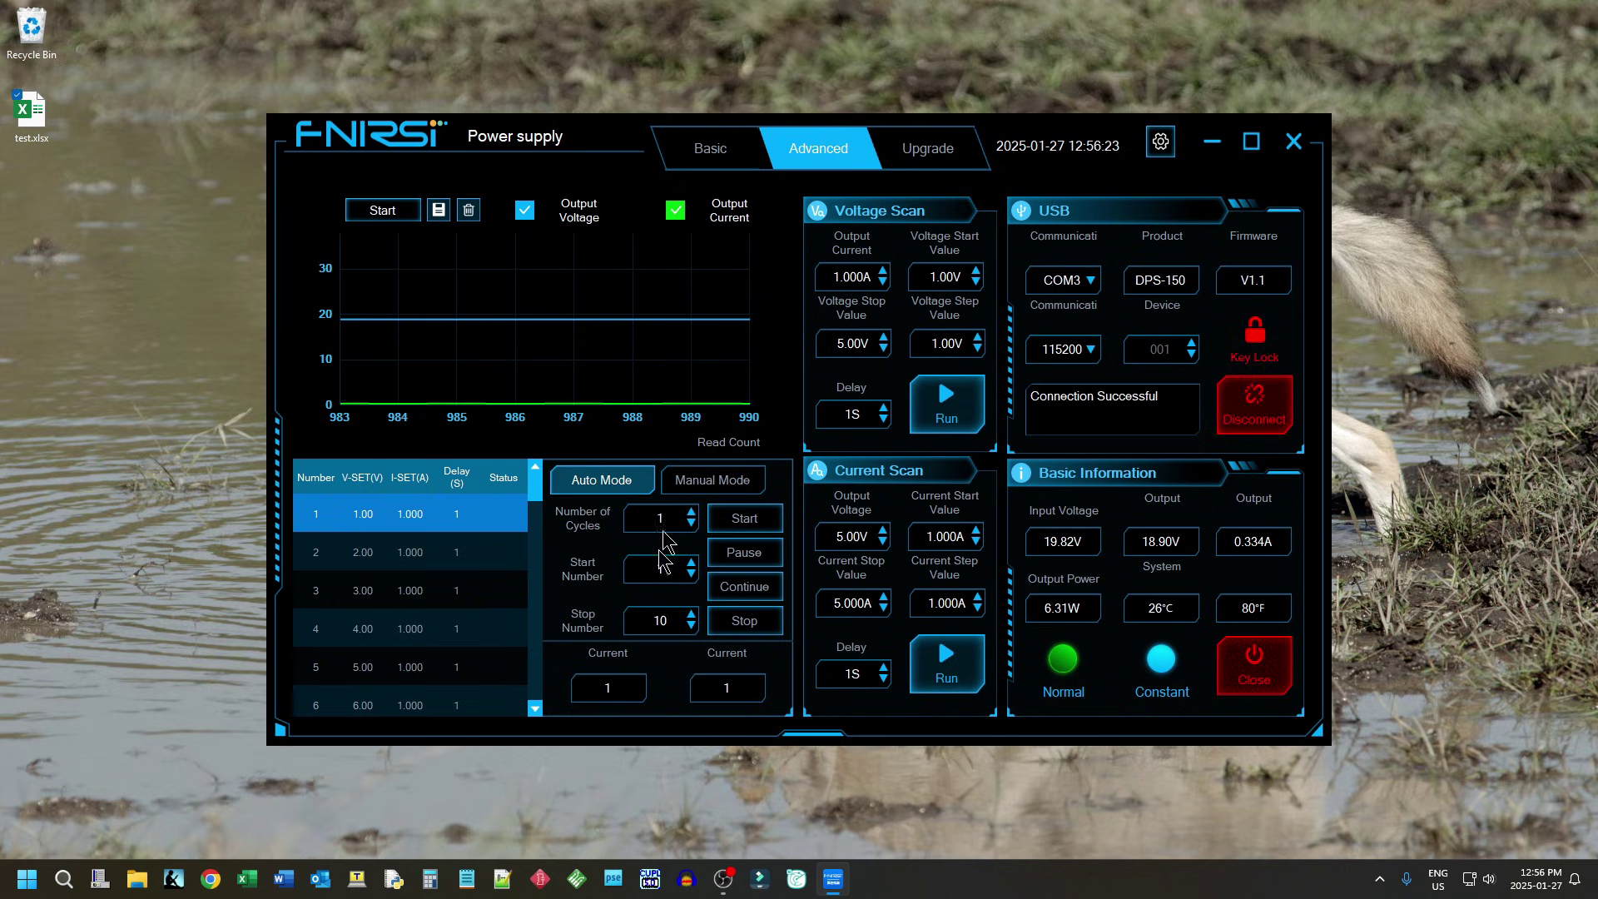
# - Look at the sequence's Manual Mode, return it to Auto Mode and set the number of cycles to 5
pyautogui.click(743, 482)
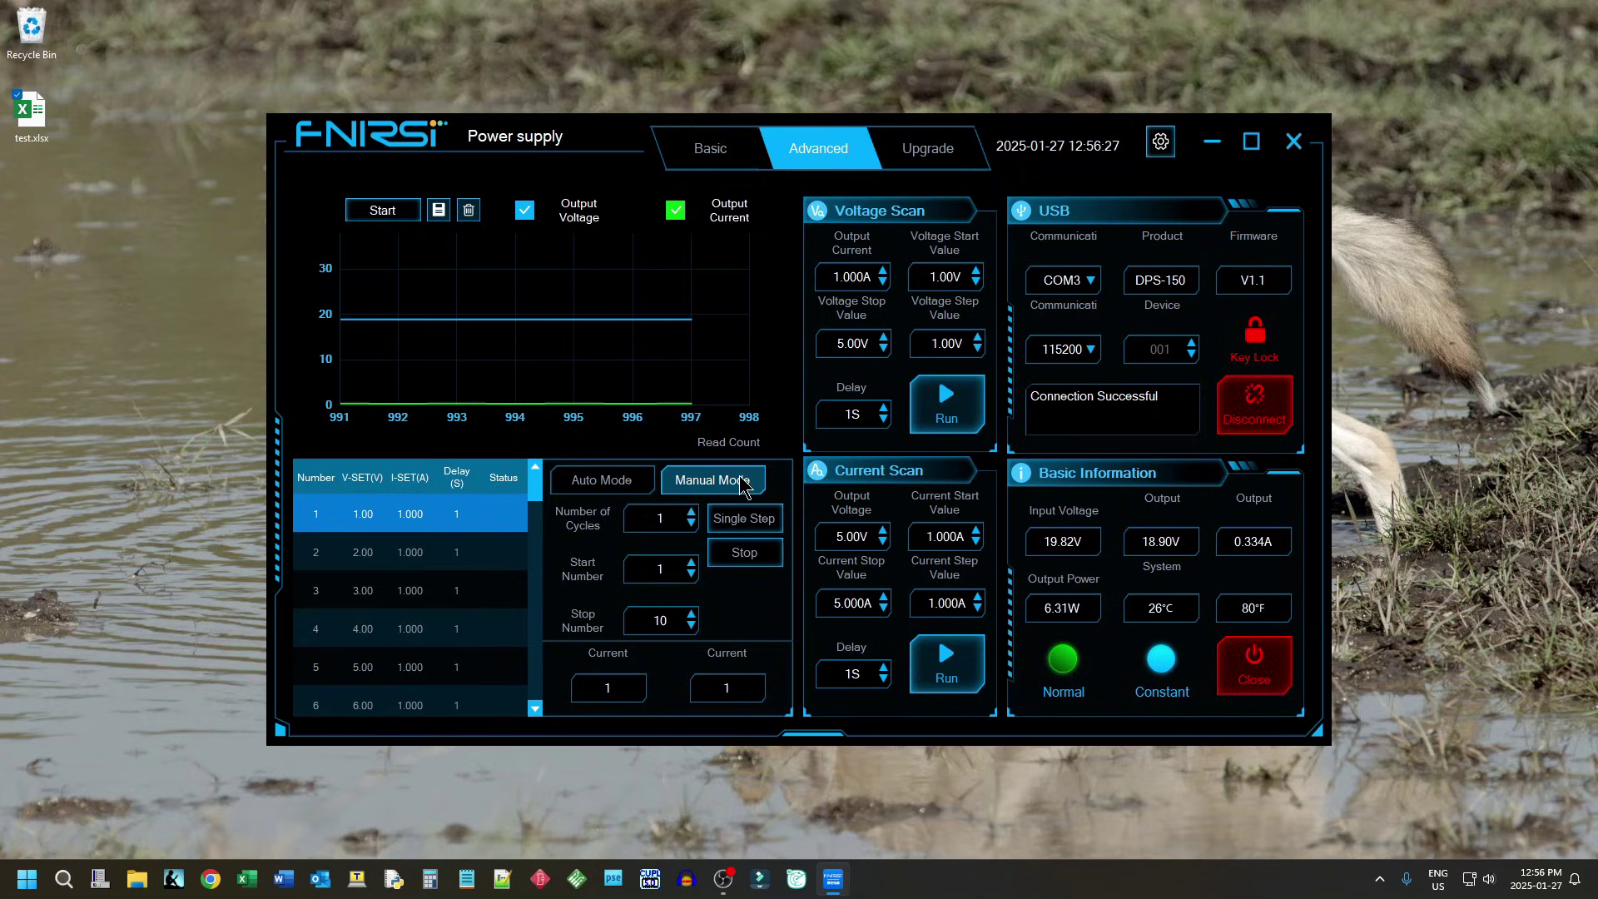
pyautogui.click(591, 483)
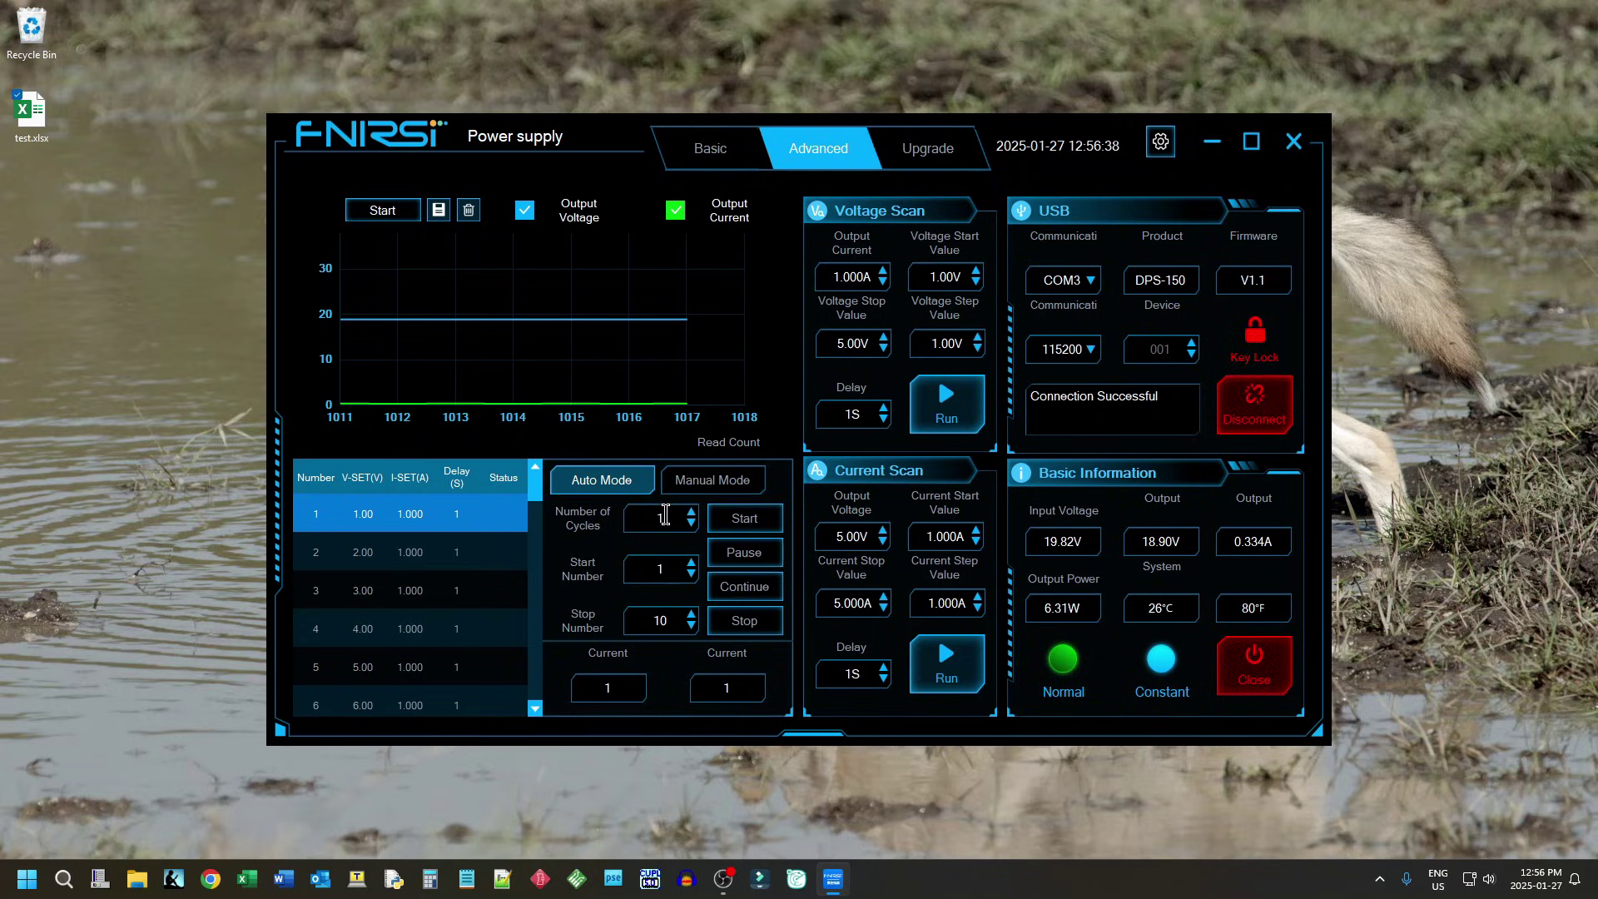
pyautogui.doubleClick(632, 519)
pyautogui.write('5')
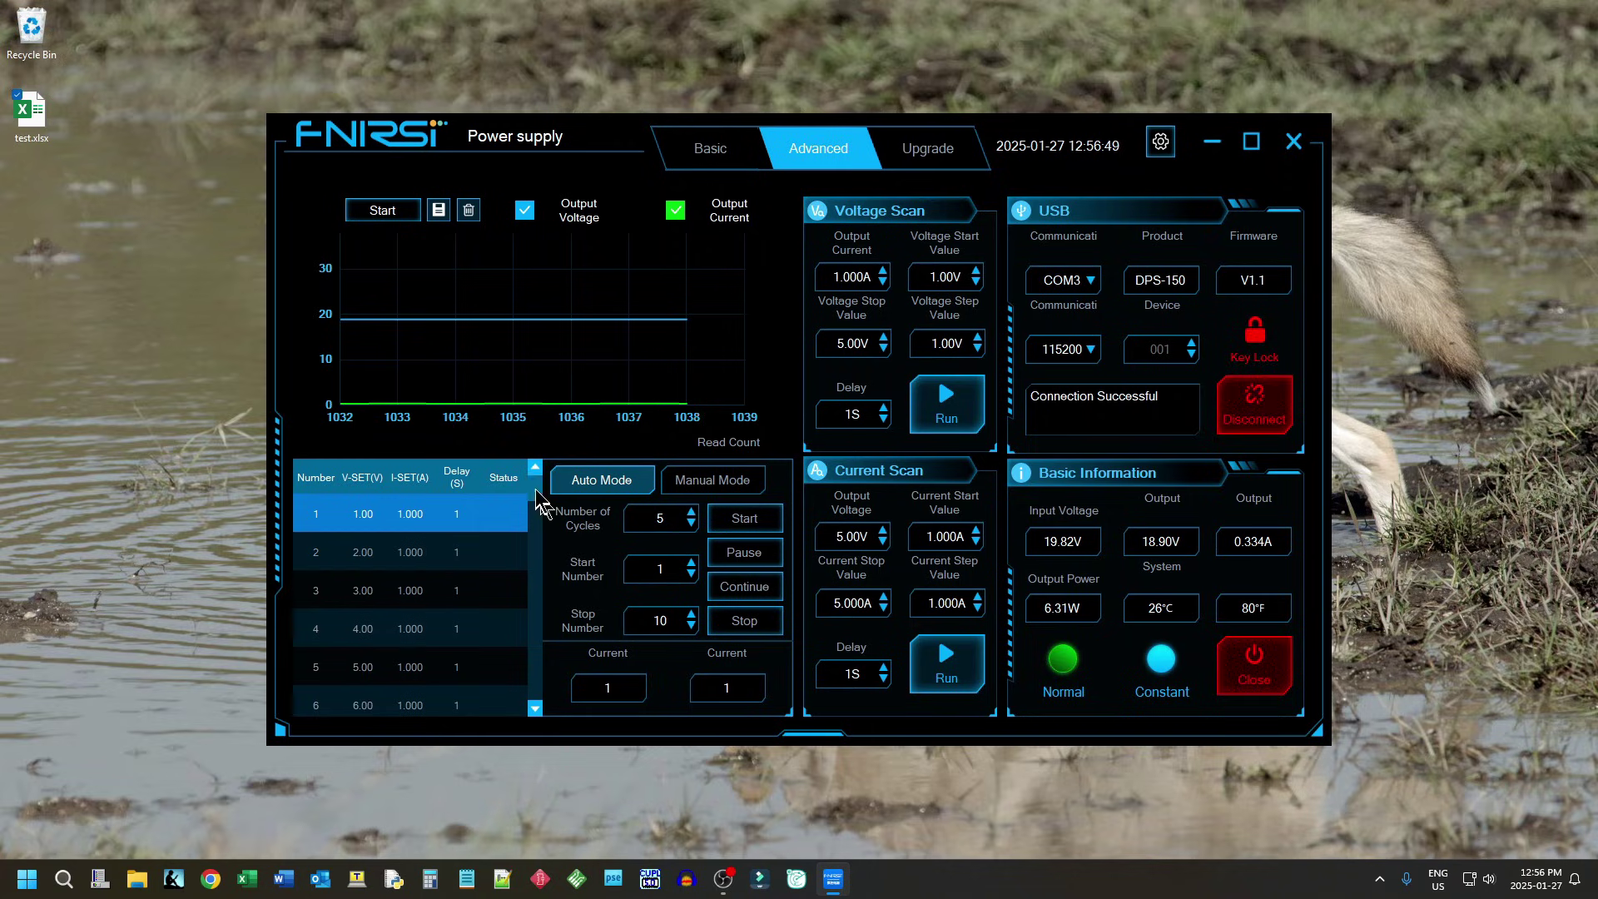
# - Set the sequence's current to 2.000 A in row 3 and to 3.000 A in row 6
pyautogui.scroll(-1, 535, 499)
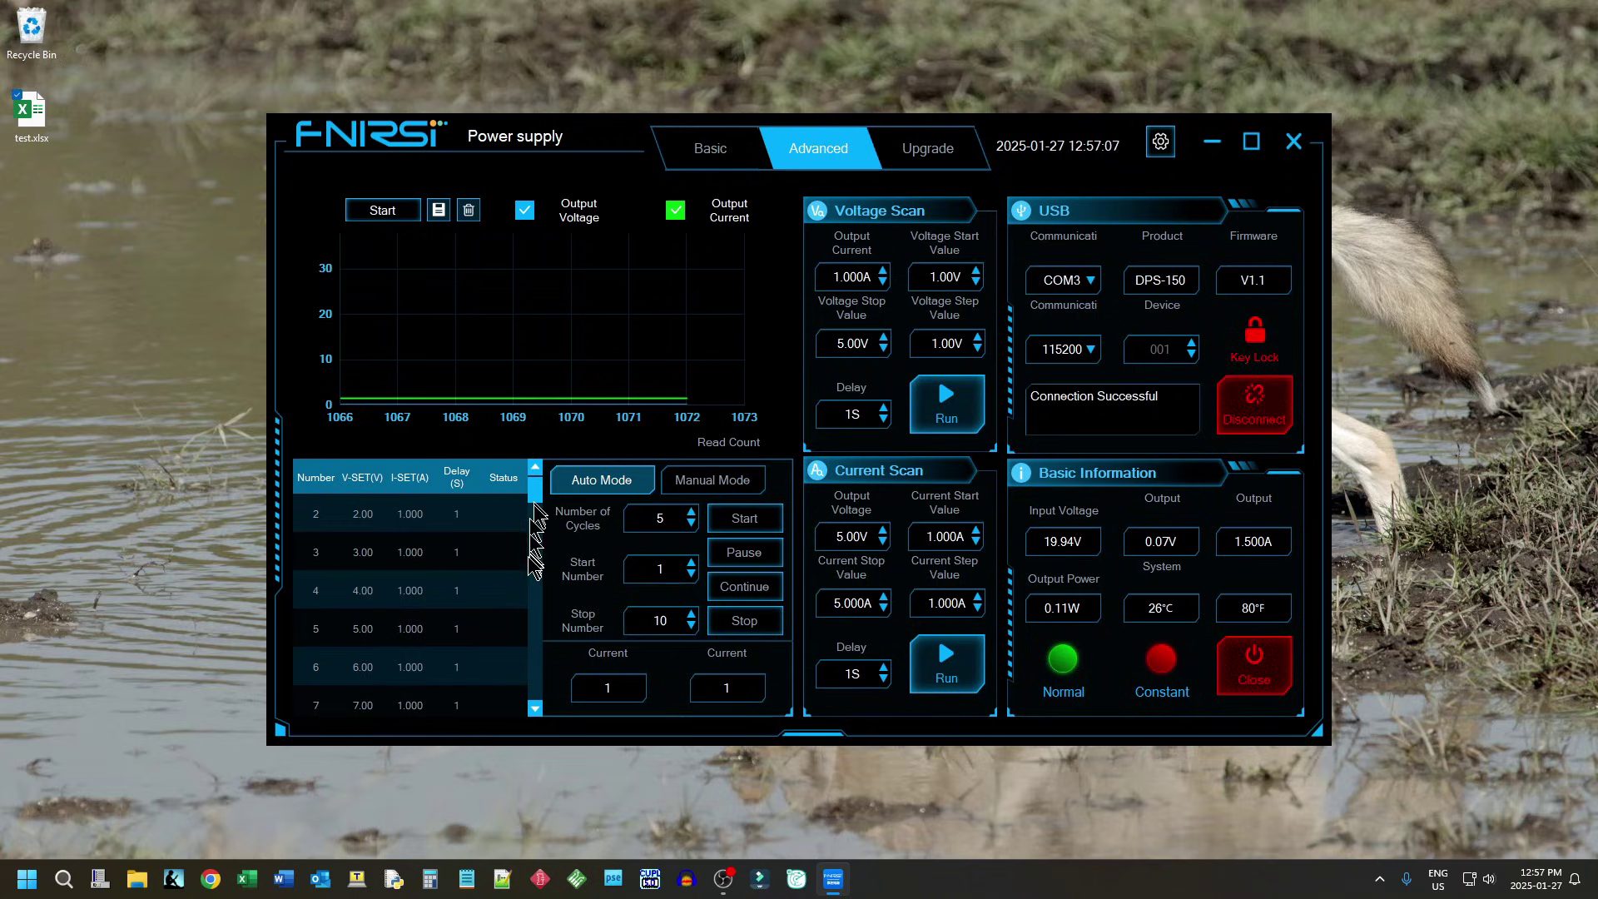
pyautogui.click(408, 566)
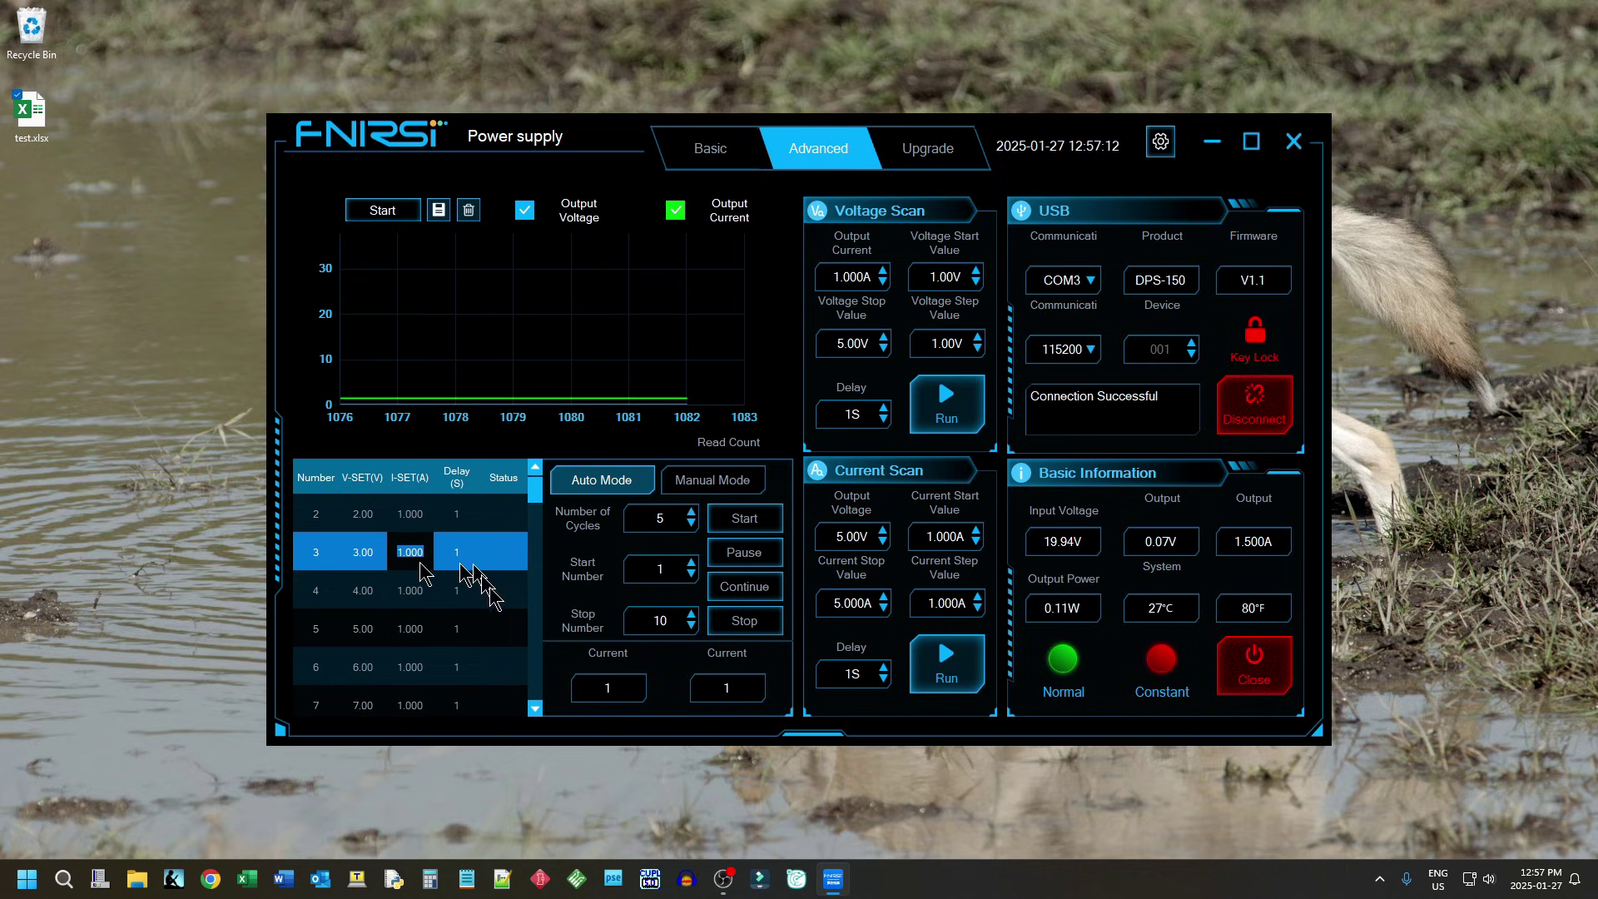
pyautogui.click(431, 600)
pyautogui.doubleClick(412, 566)
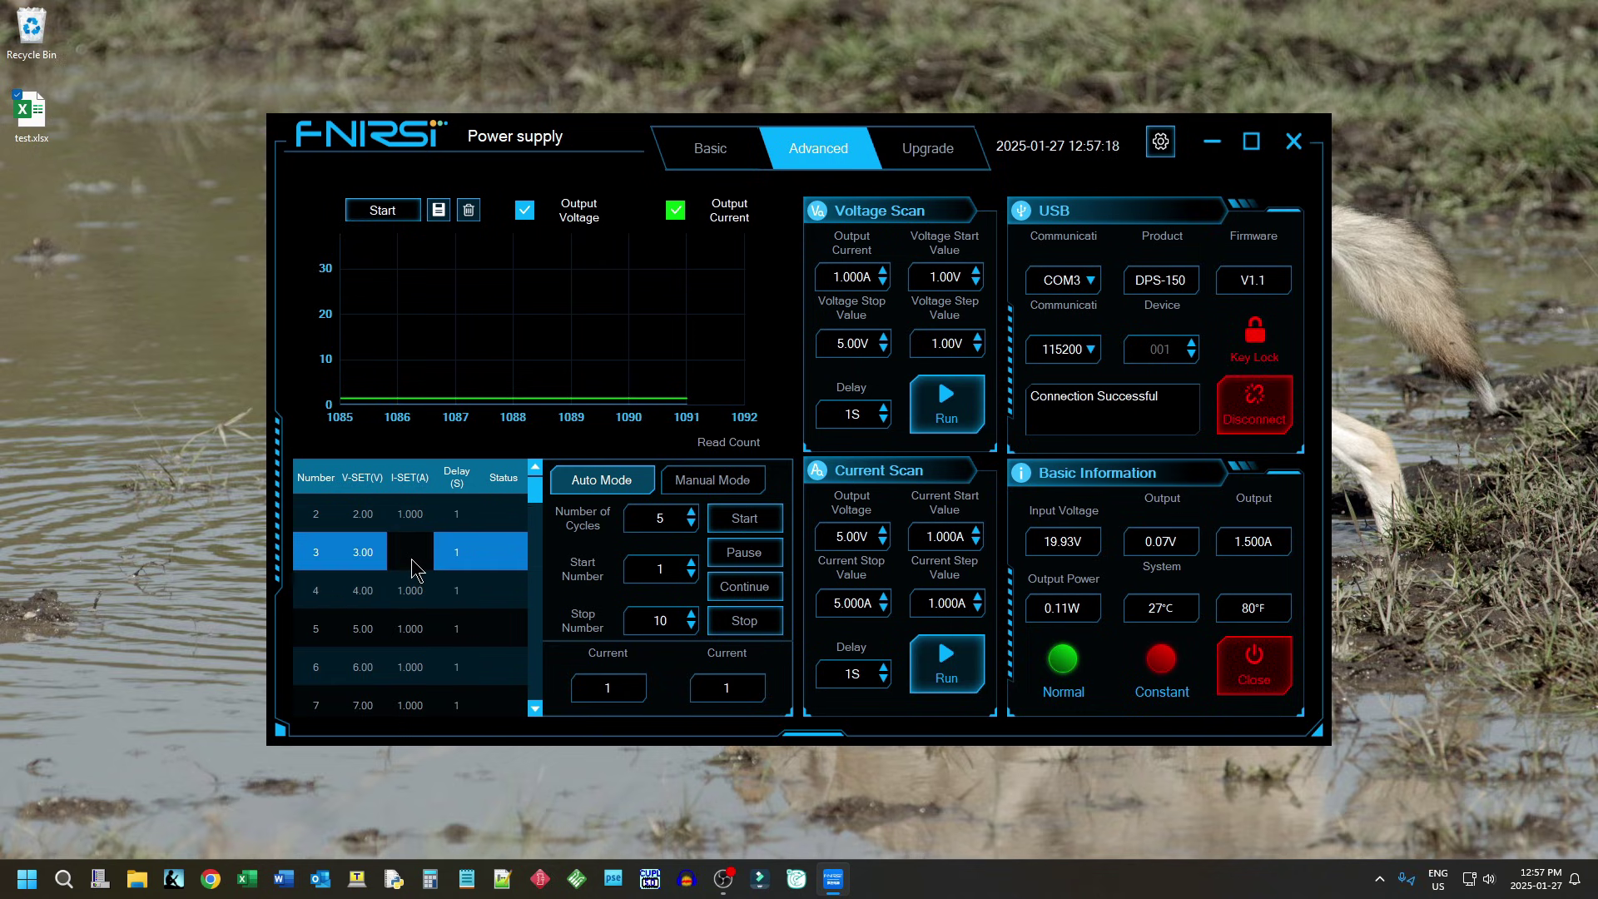
pyautogui.write('2.')
pyautogui.click(407, 666)
pyautogui.click(402, 663)
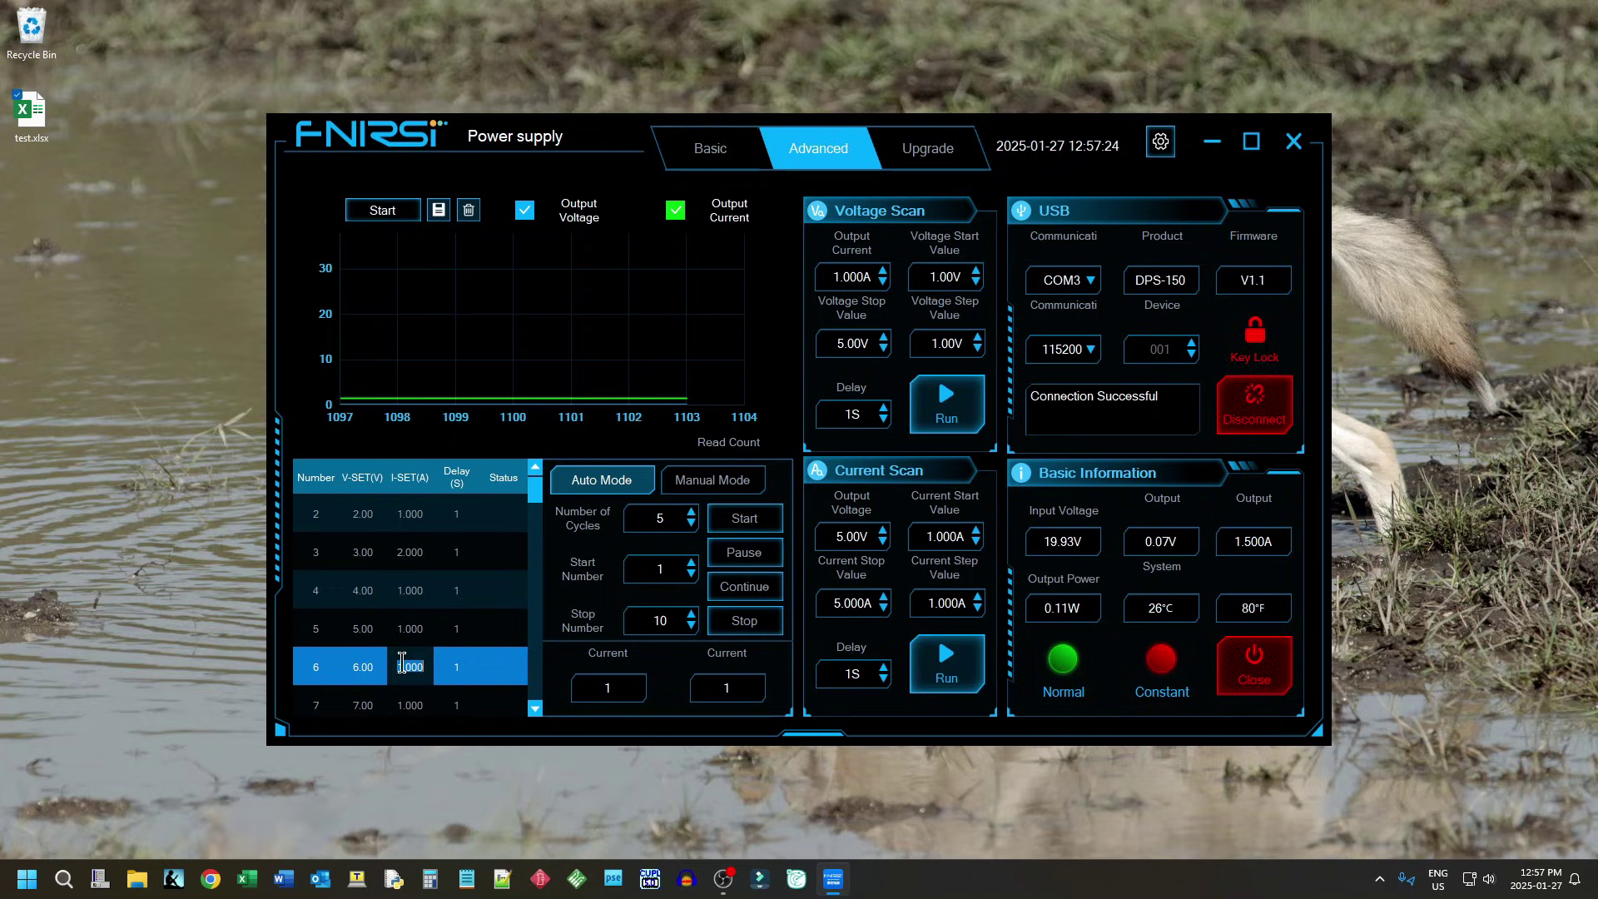
pyautogui.write('3')
pyautogui.press('Up')
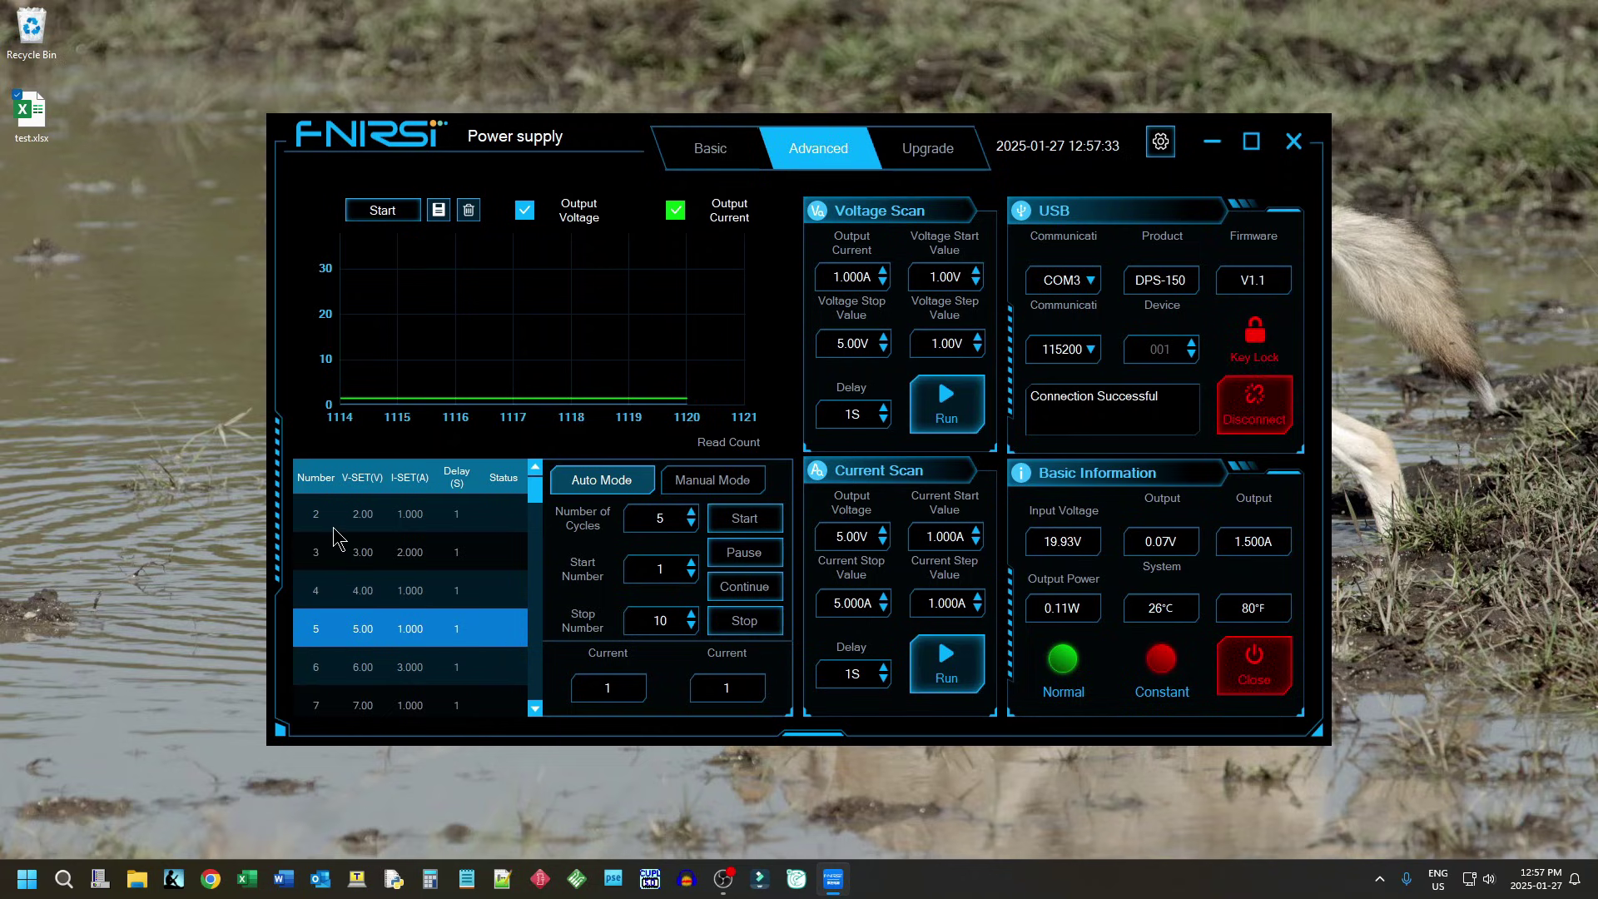
# - Run the Auto Mode sequence for rows 1 to 10
pyautogui.moveTo(535, 491)
pyautogui.mouseDown()
pyautogui.moveTo(529, 611)
pyautogui.moveTo(560, 528)
pyautogui.moveTo(549, 503)
pyautogui.mouseUp()
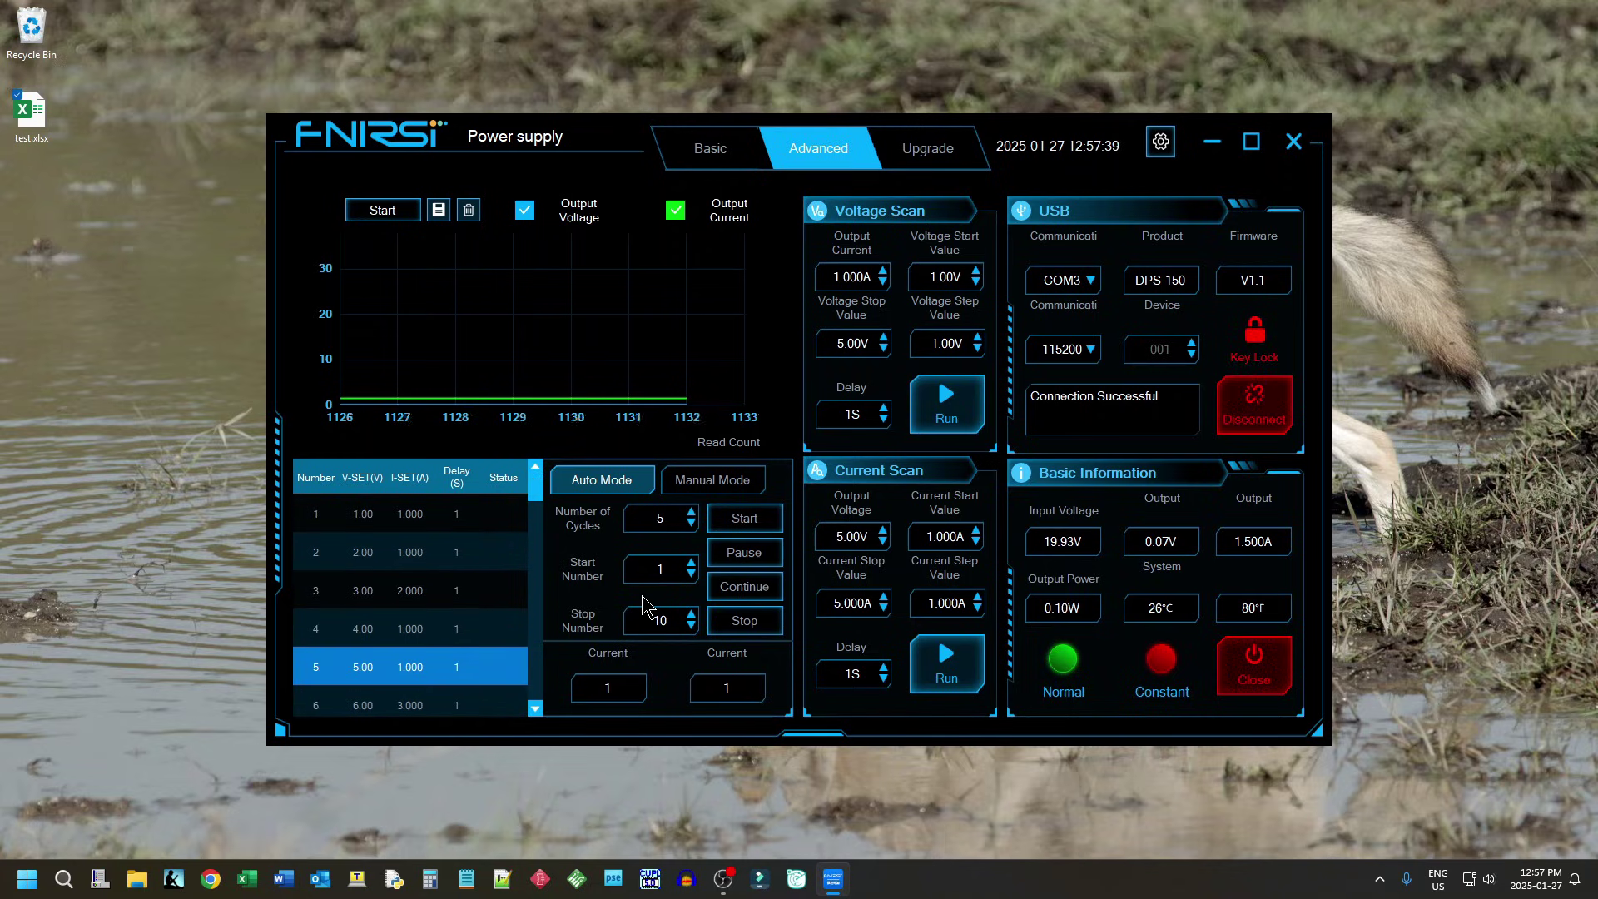
pyautogui.click(761, 524)
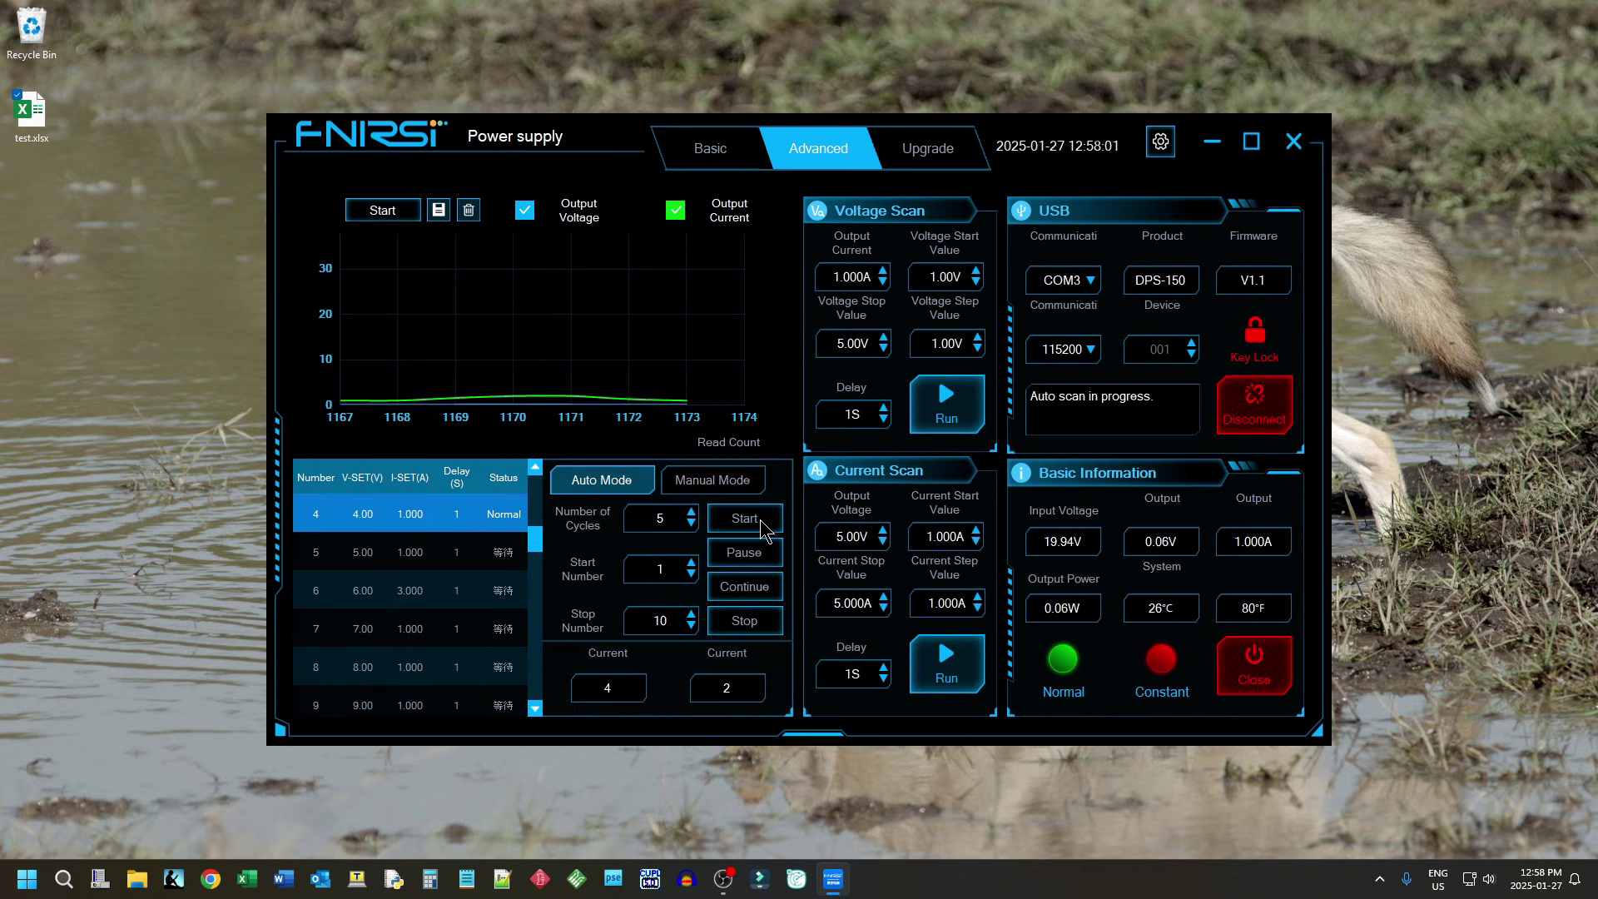
# - Switch the sequence to Manual Mode and advance it through several rows one step at a time
pyautogui.click(716, 483)
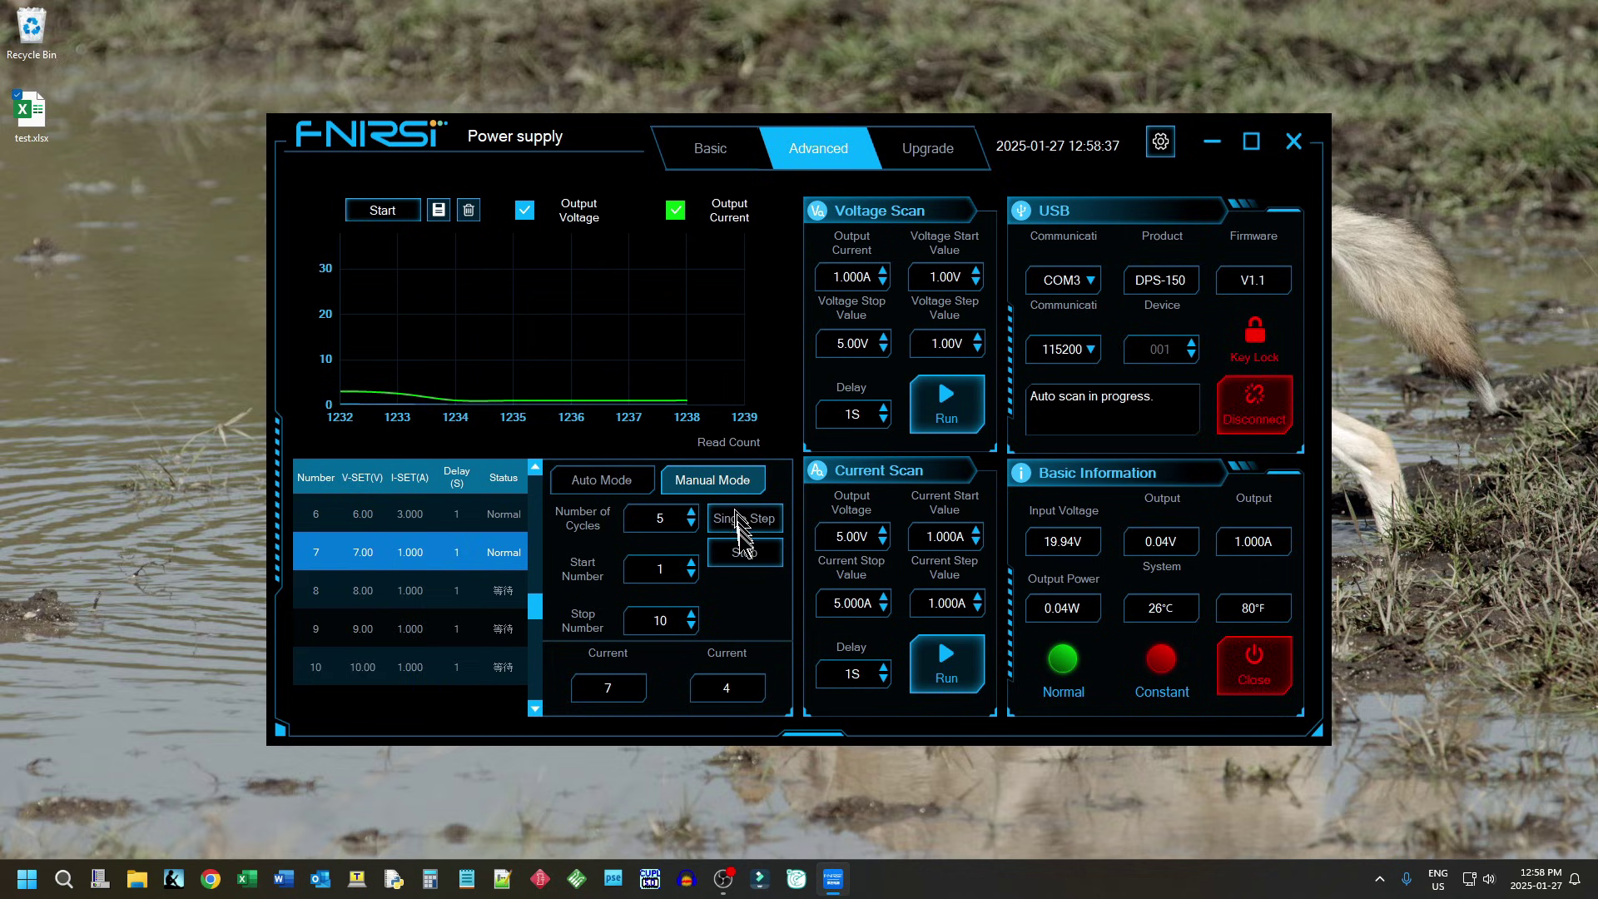
pyautogui.click(734, 518)
pyautogui.click(734, 519)
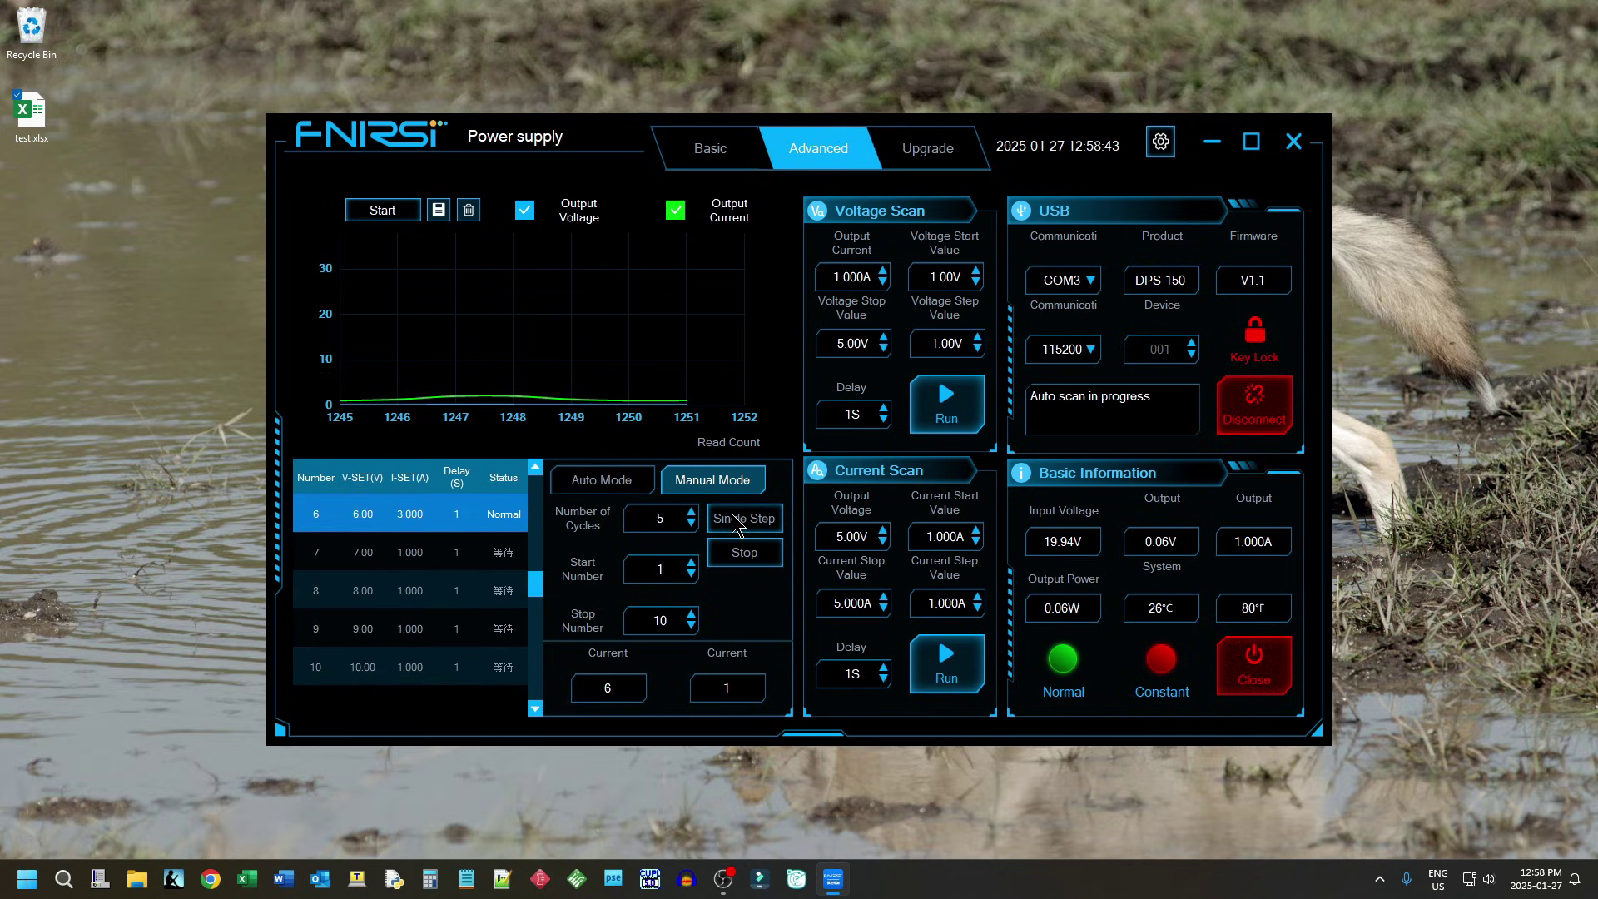
pyautogui.click(734, 519)
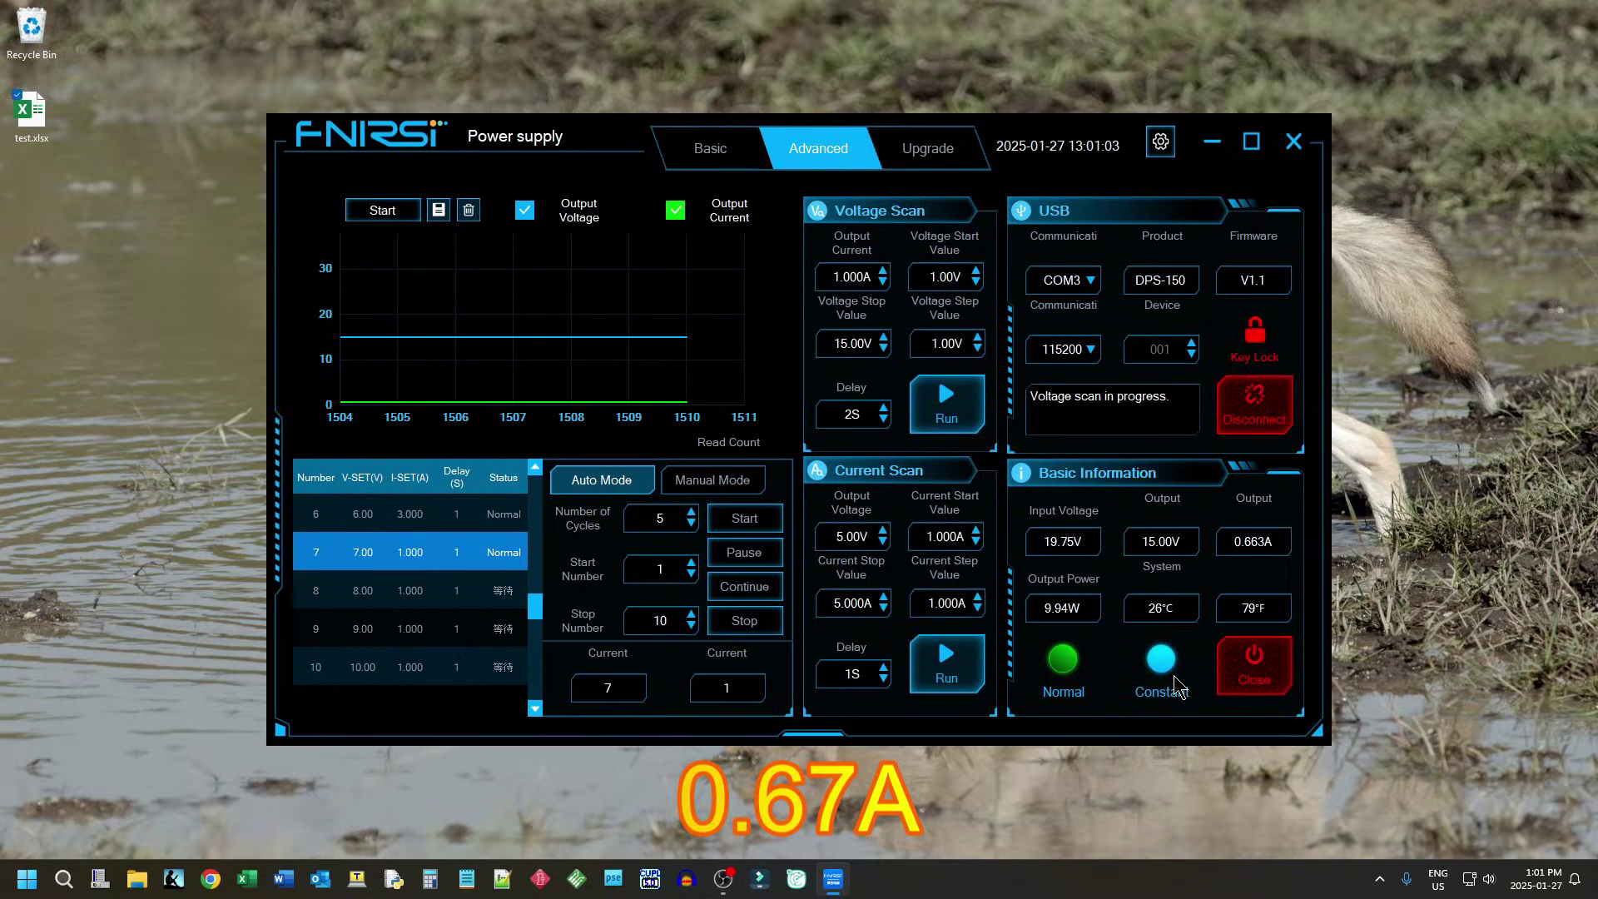
# - Set the voltage scan's delay to 1 s and run the scan up to 15.00 V
pyautogui.press('BackSpace')
pyautogui.write('5')
pyautogui.press('BackSpace')
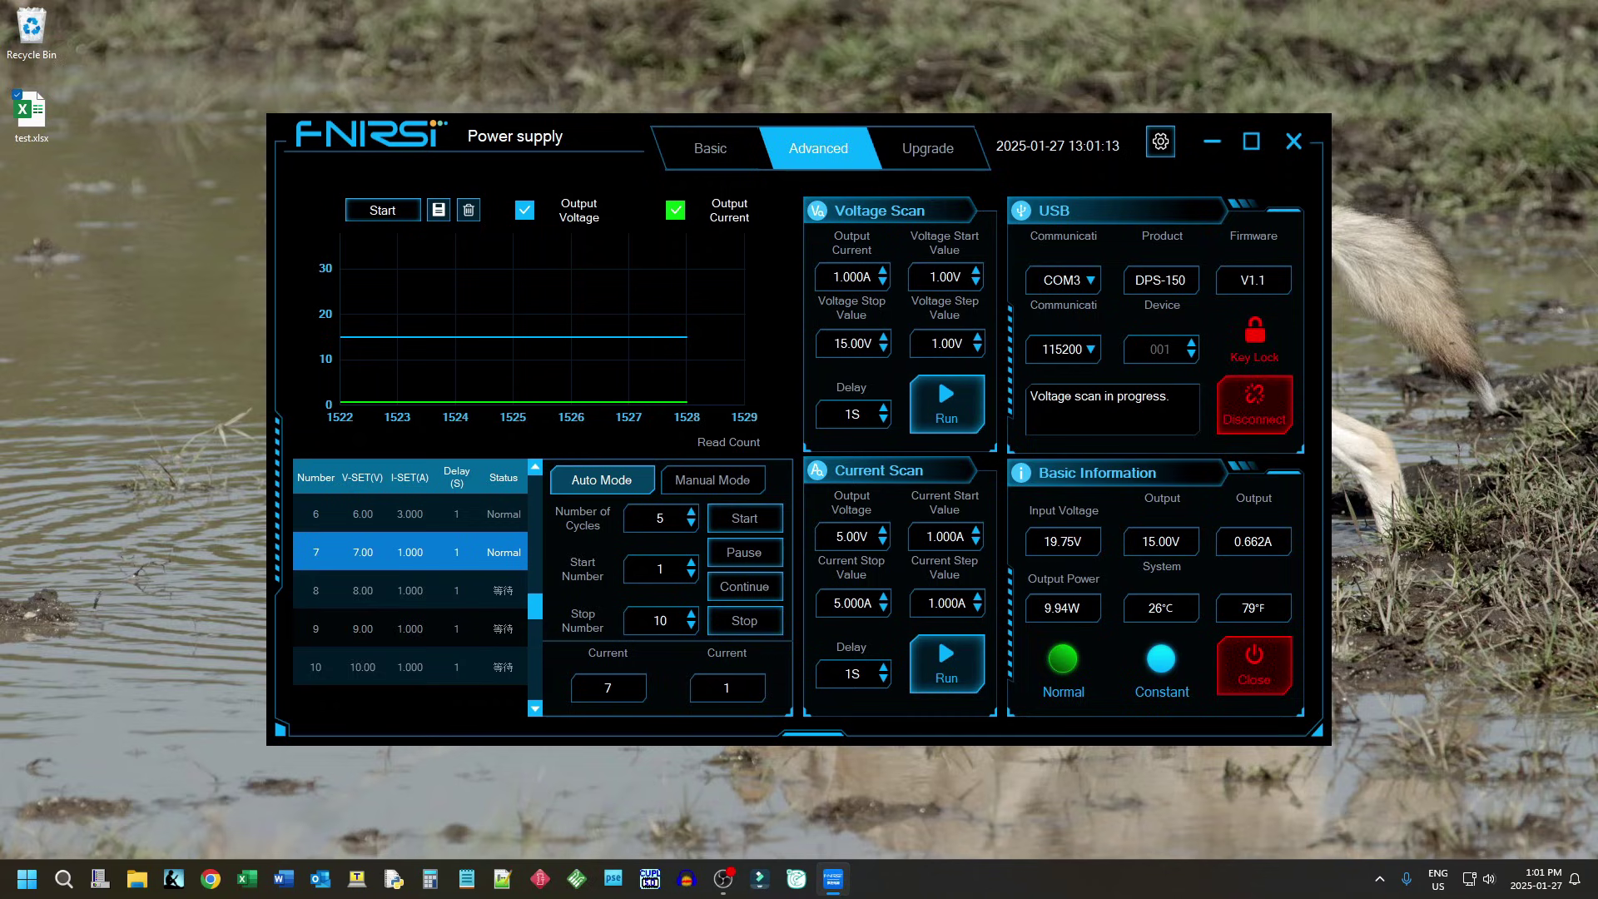
pyautogui.click(946, 406)
# - Set the voltage scan's step value to 5 V and run the scan again
pyautogui.click(940, 343)
pyautogui.press('BackSpace')
pyautogui.write('5')
pyautogui.click(950, 406)
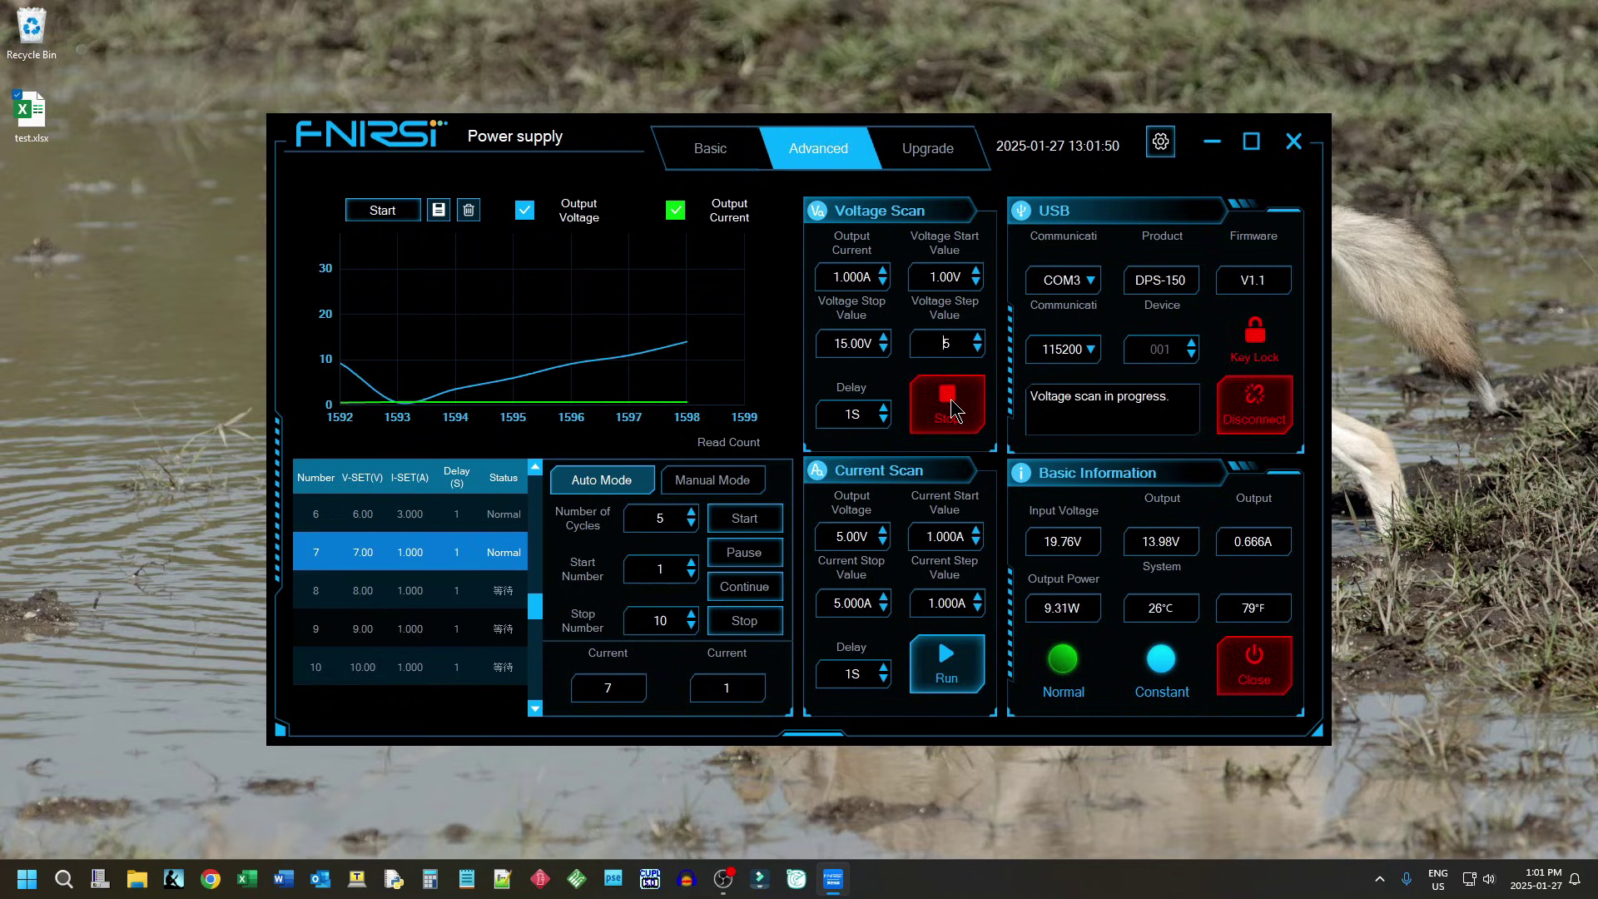
pyautogui.click(950, 408)
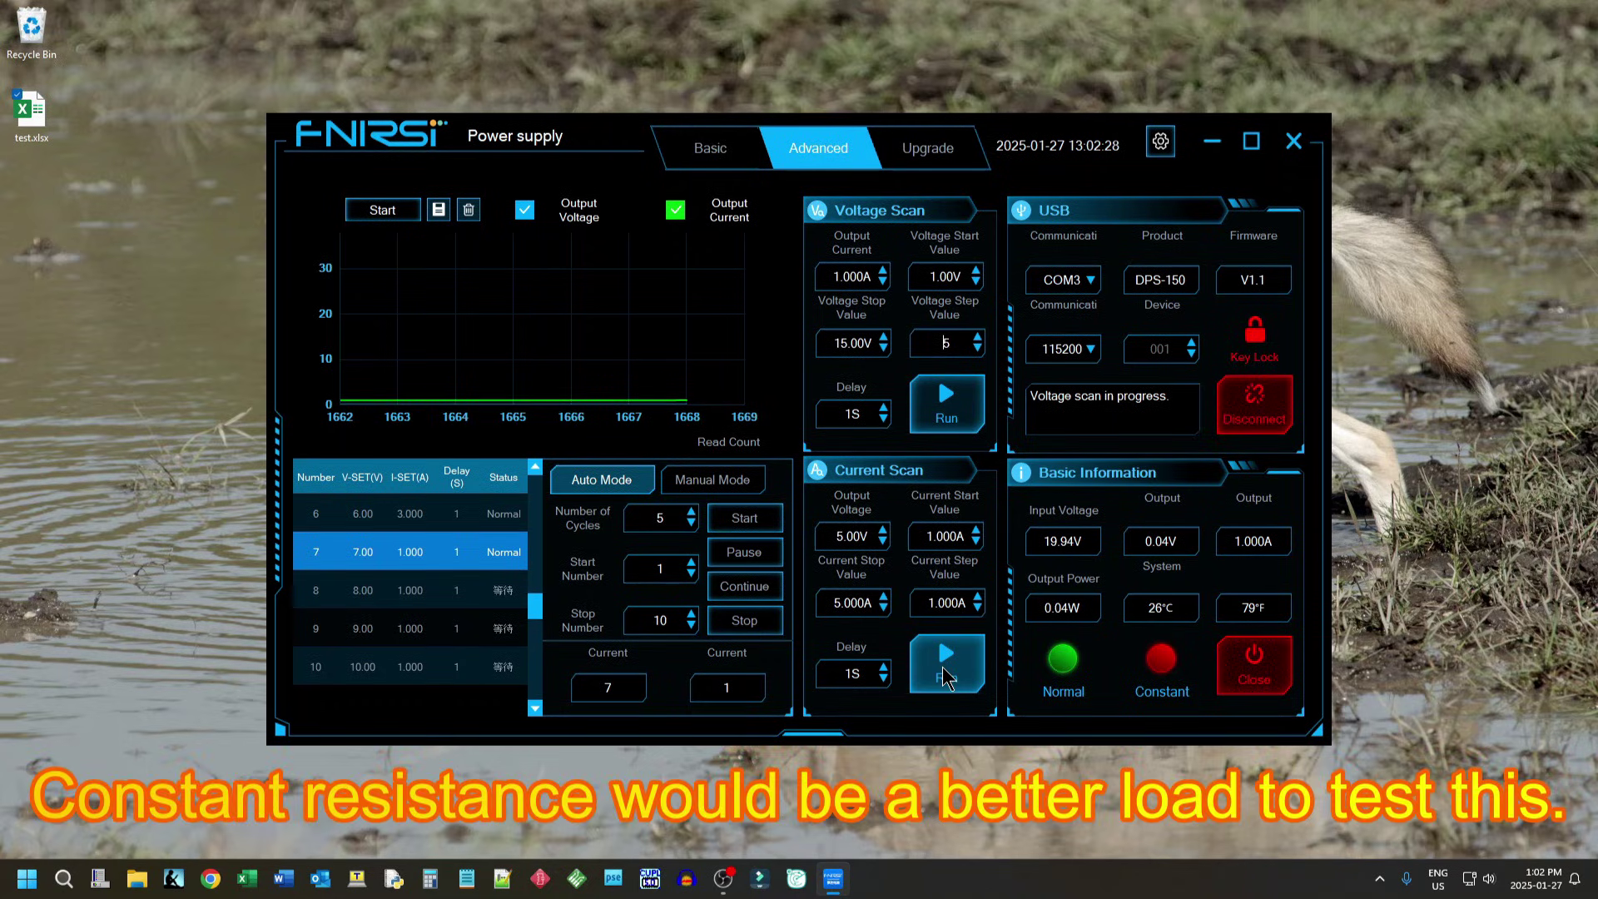
# - Run the current scan from 1.000 A to 5.000 A in 1.000 A steps at 5.00 V
pyautogui.click(936, 664)
pyautogui.click(927, 647)
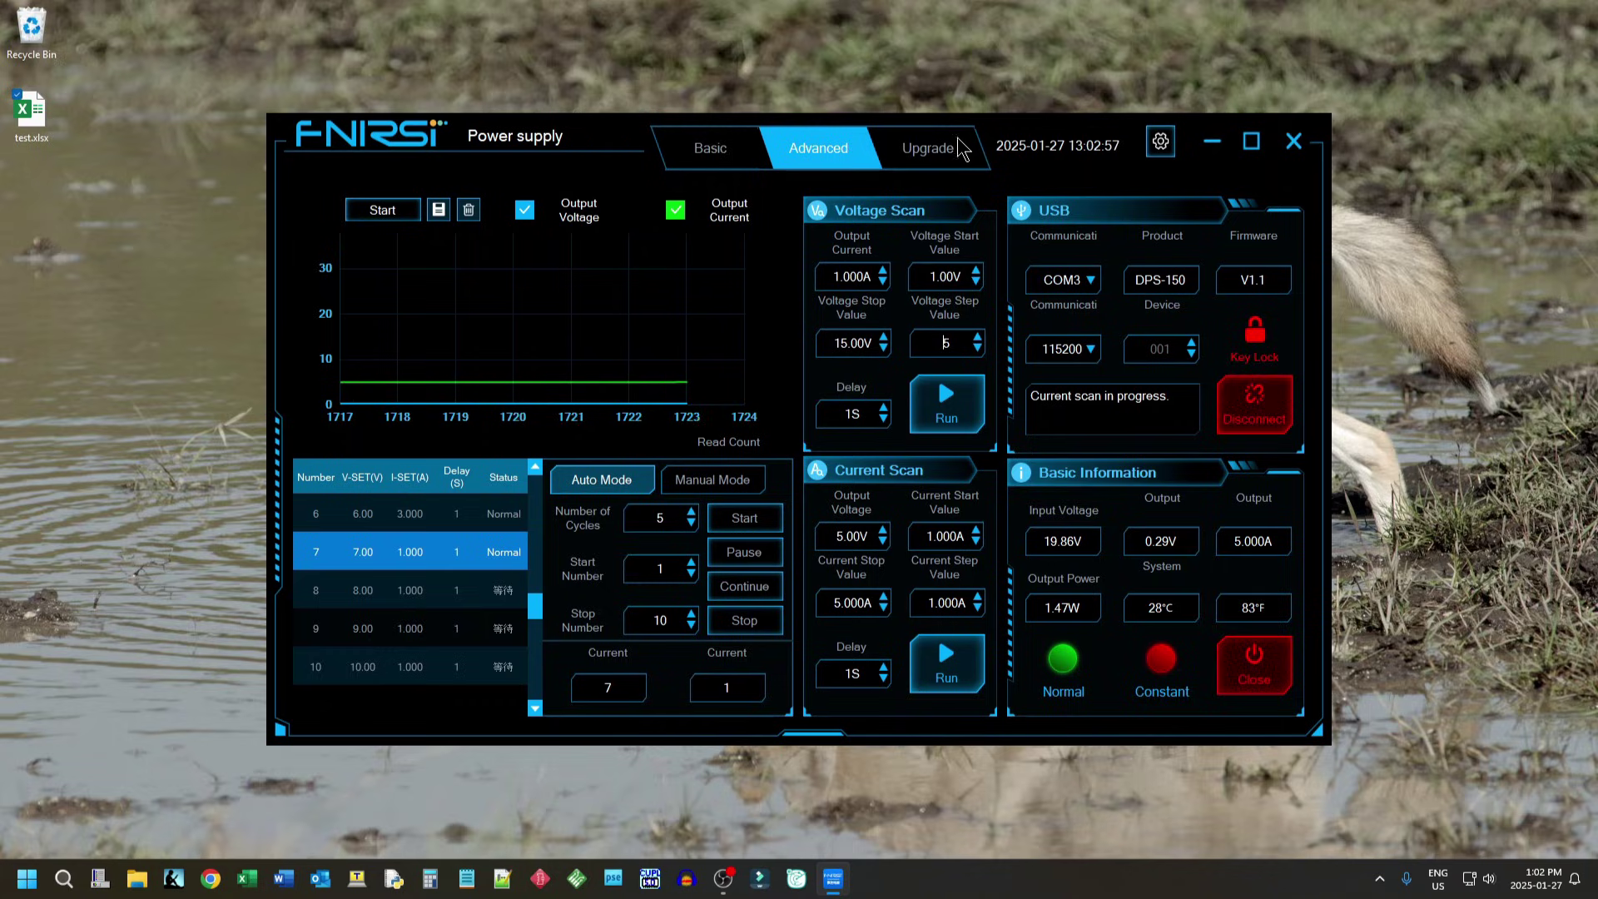
# - View the upgrade page and examine the OVP, OCP, OTP, LVP and OPP protection limits in the parameter settings
pyautogui.click(921, 156)
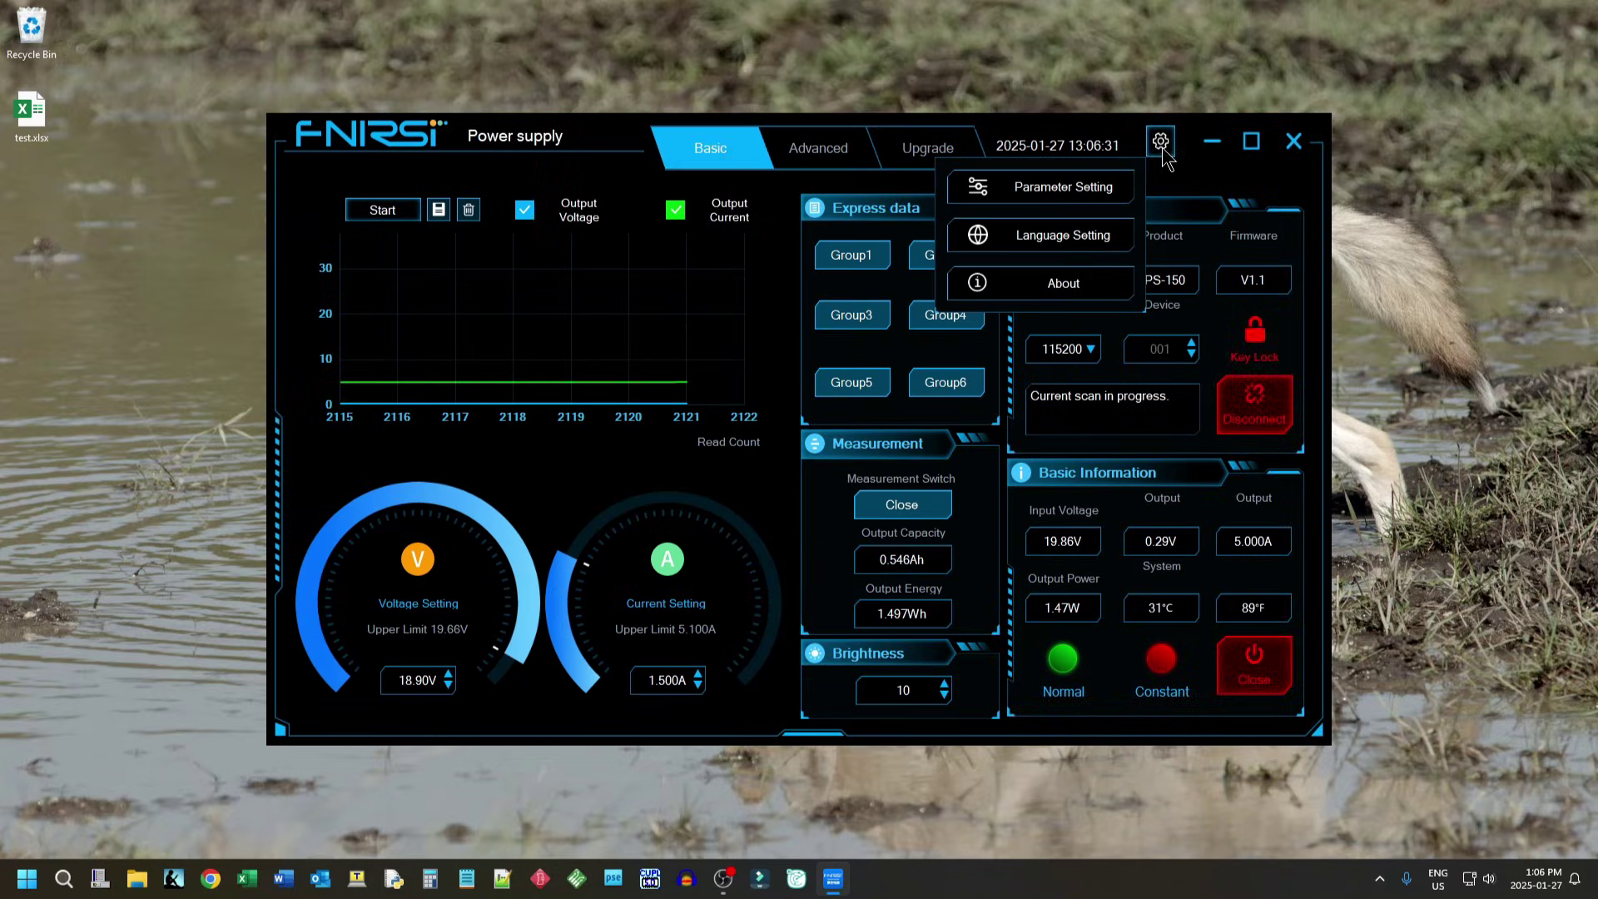
pyautogui.click(1095, 197)
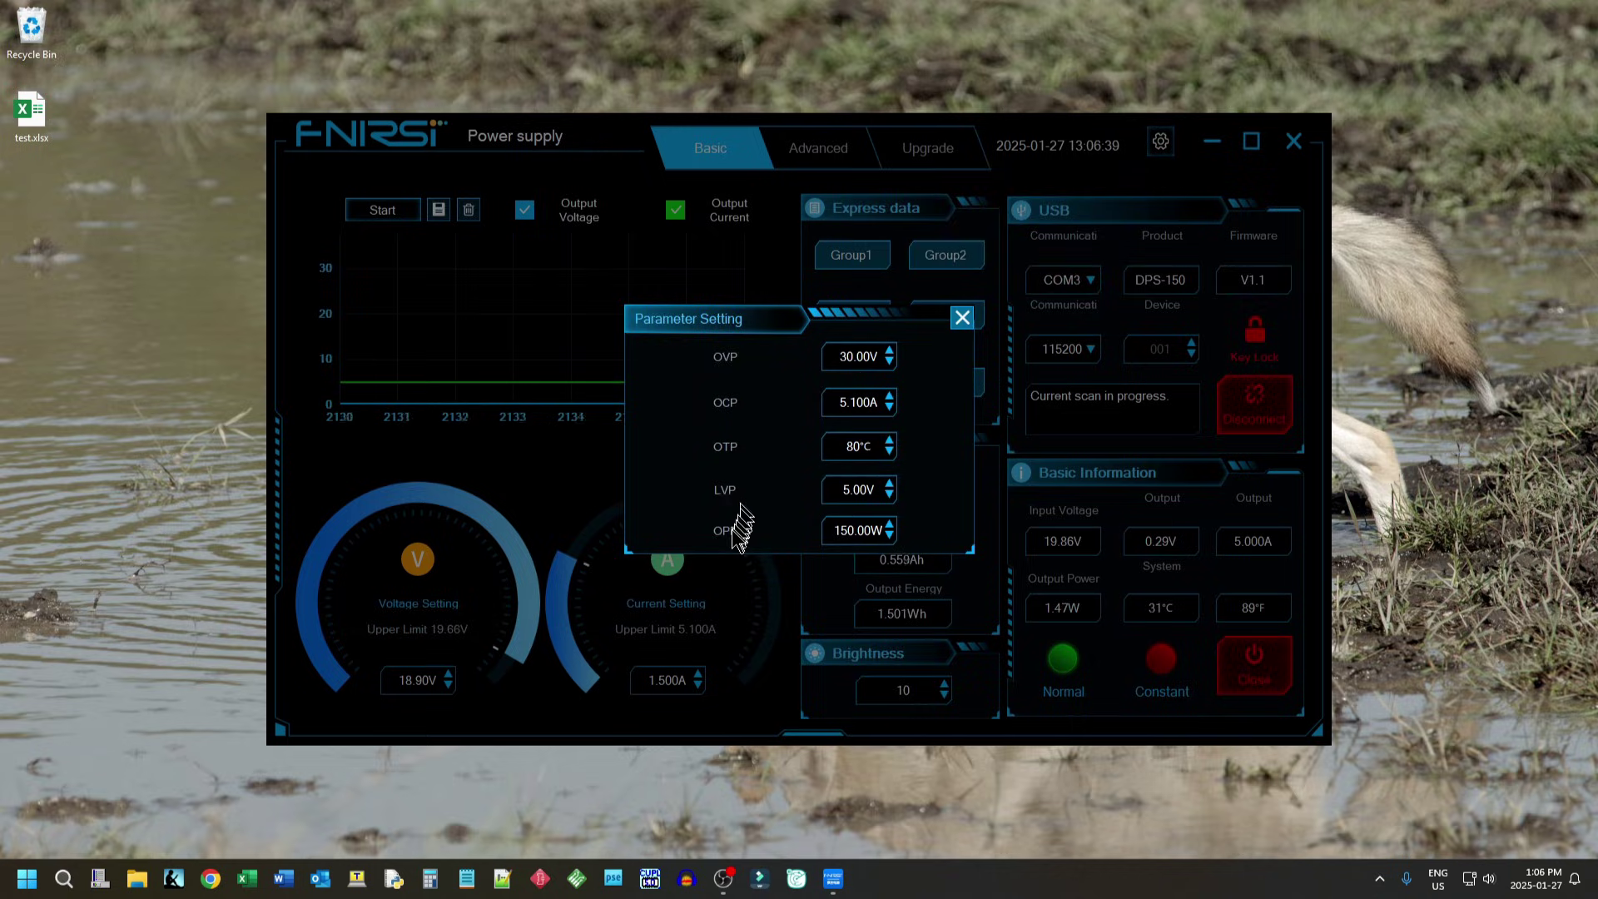
pyautogui.click(961, 319)
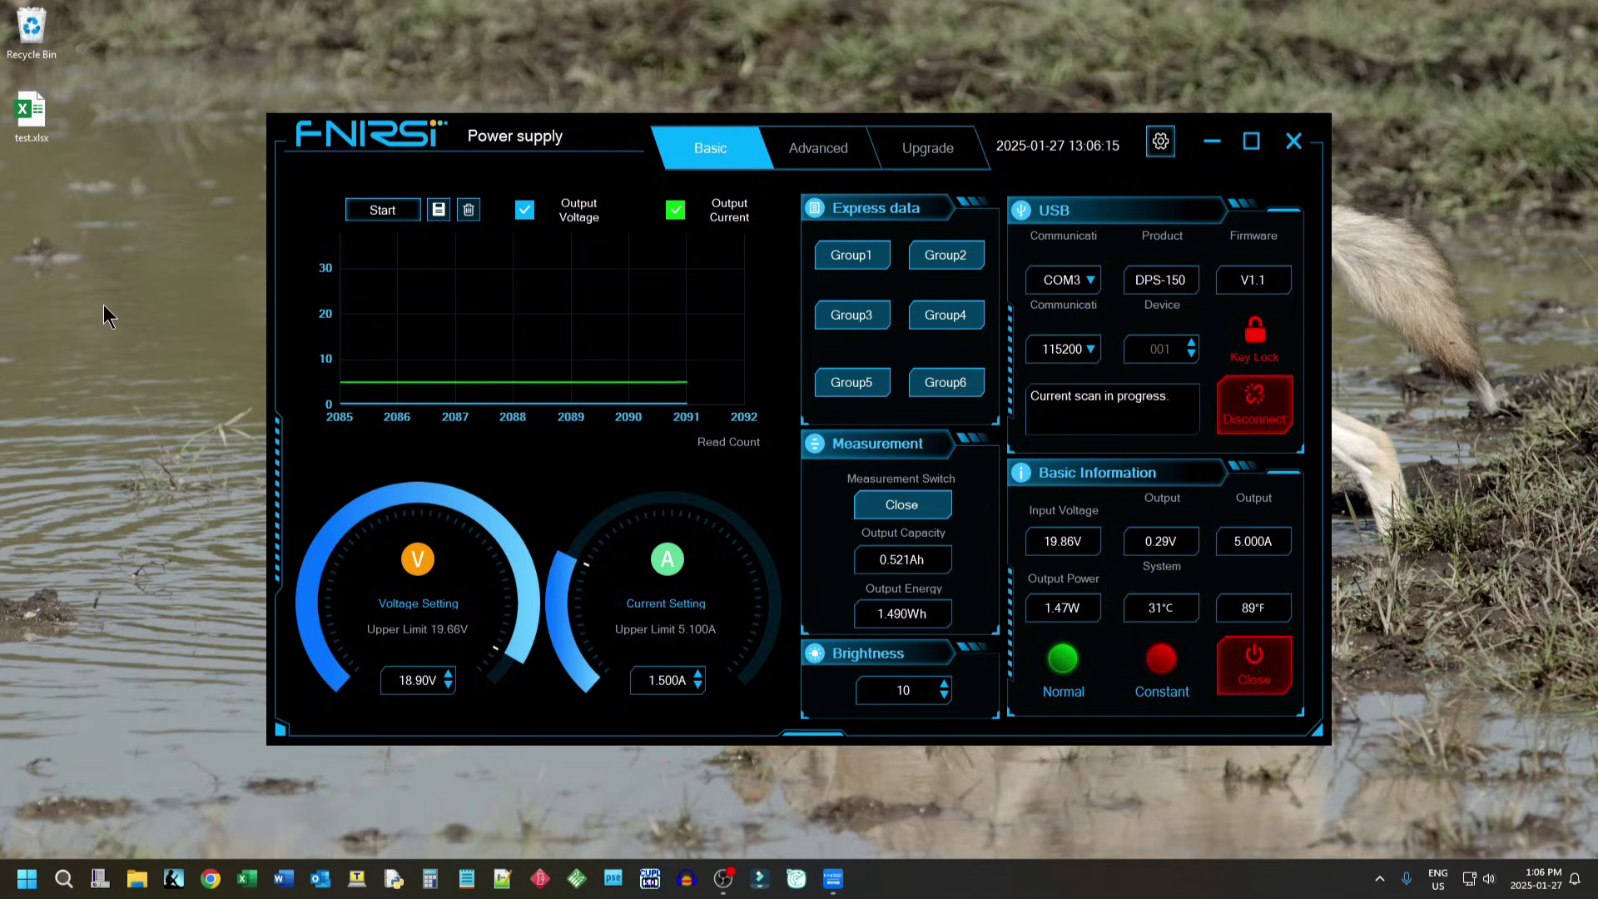
# - Revisit the advanced and basic pages and close the power supply program
pyautogui.click(815, 156)
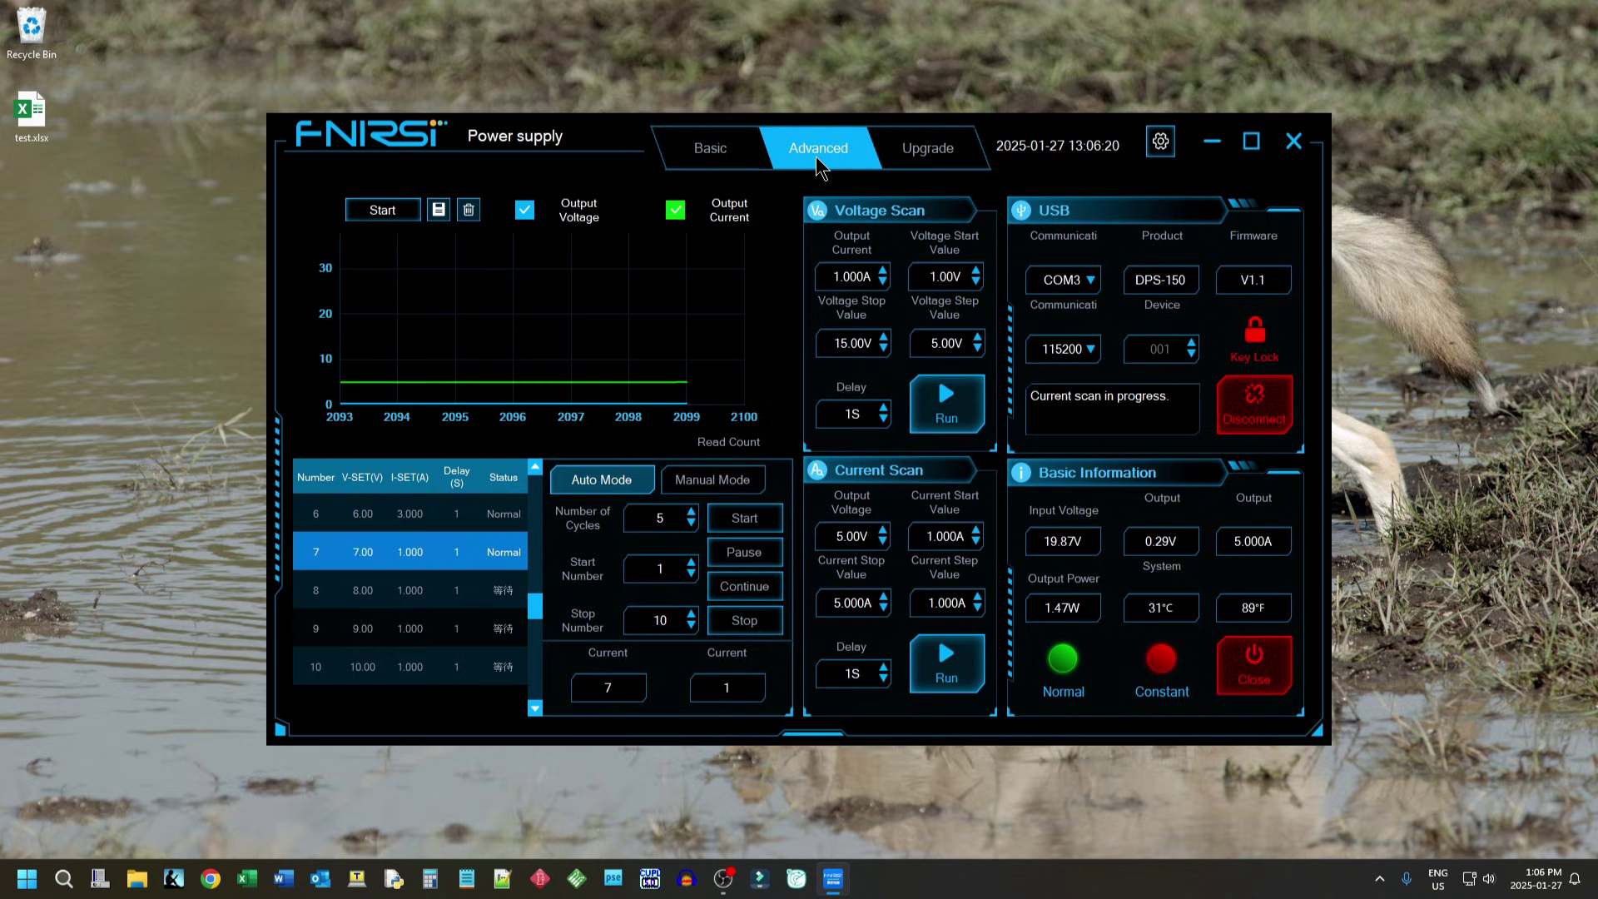
pyautogui.click(725, 157)
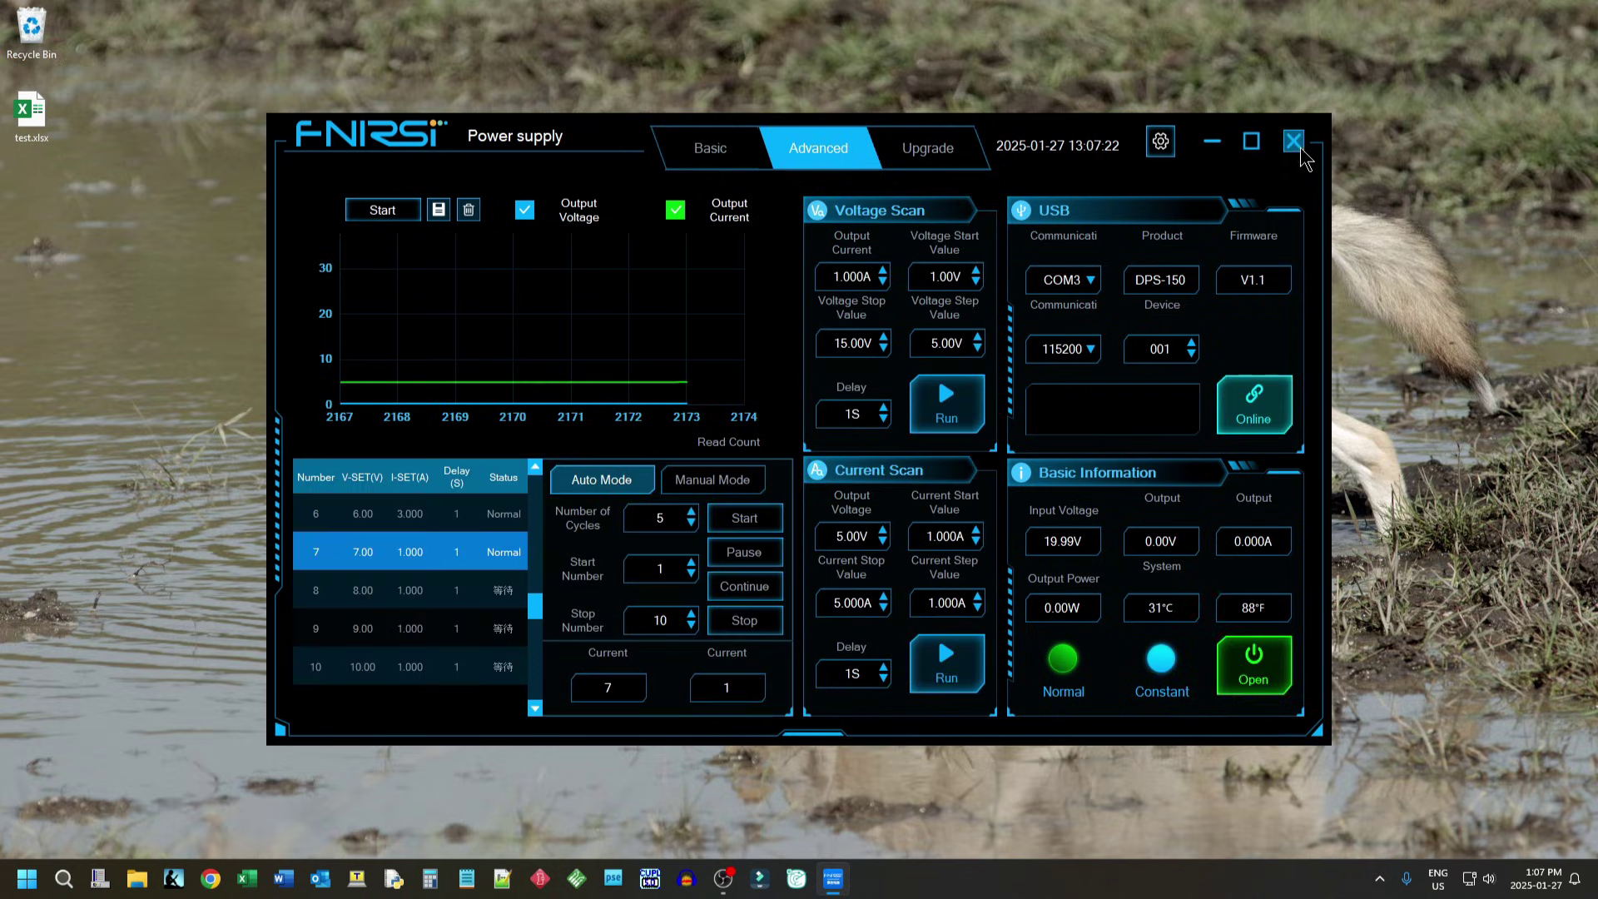
pyautogui.click(1298, 149)
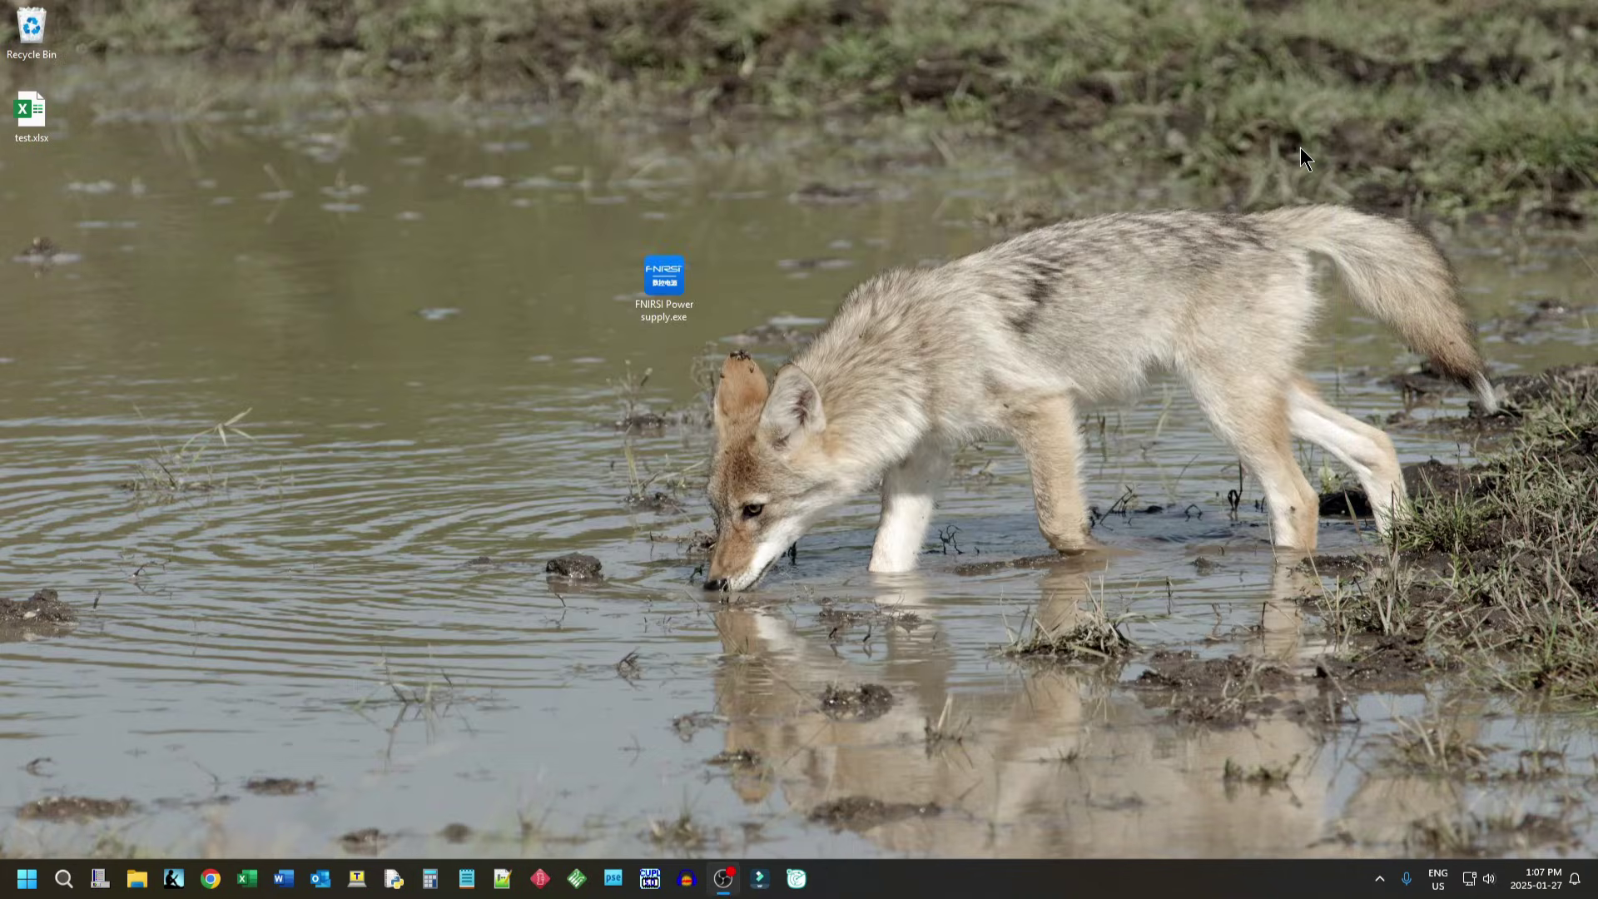